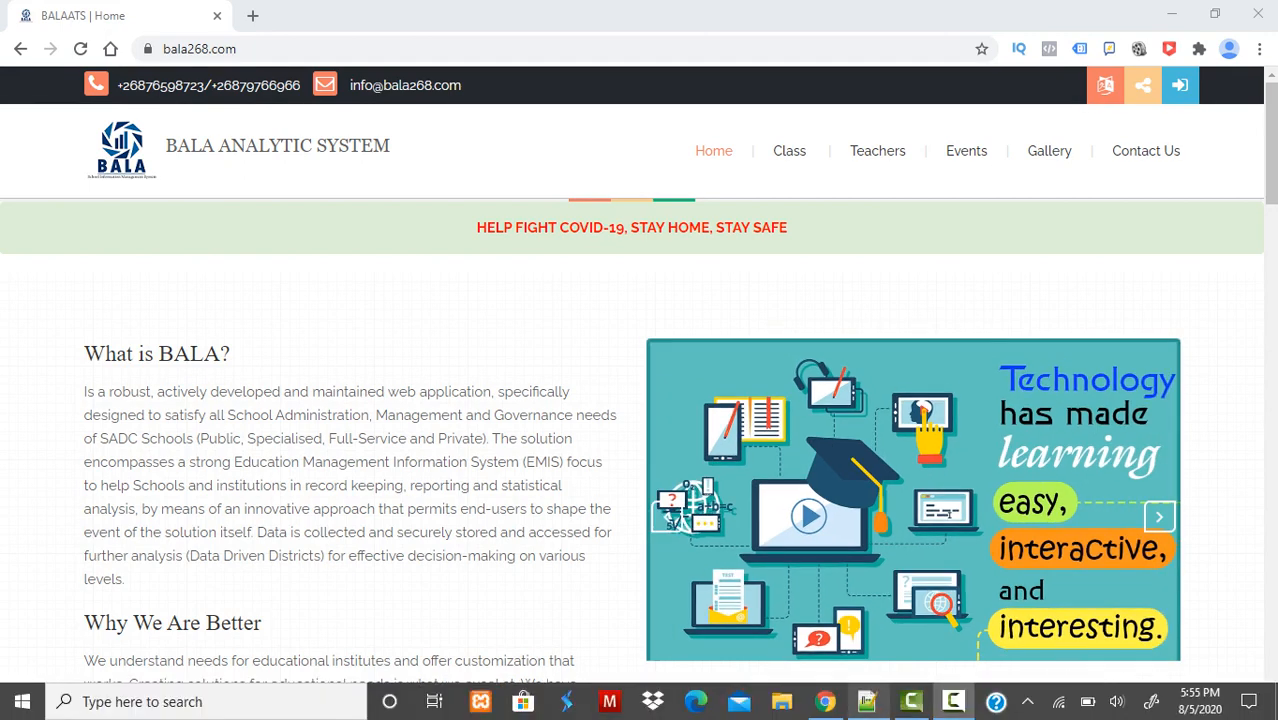
Add the address bala268.com under Step 1 of the to-do list in Notepad++, and return to Chrome
{"action": "left_click", "coordinate": [866, 702]}
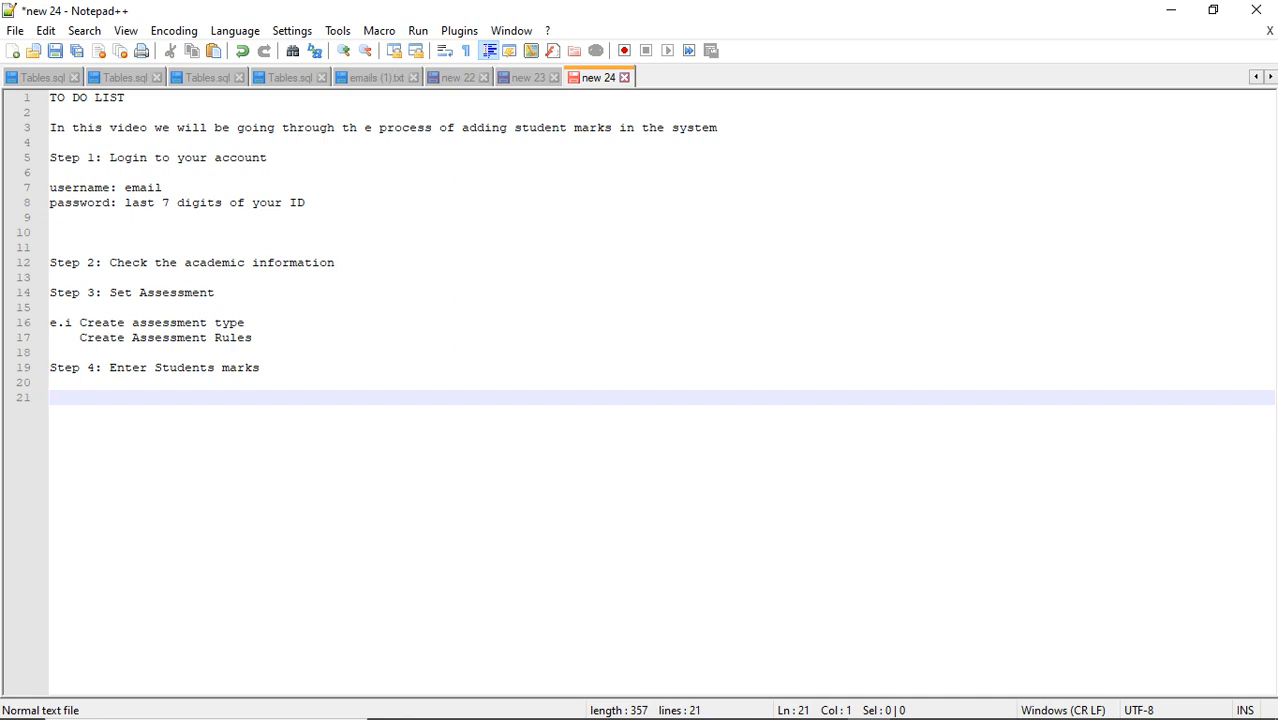
{"action": "left_click", "coordinate": [267, 158]}
{"action": "key", "text": "Return"}
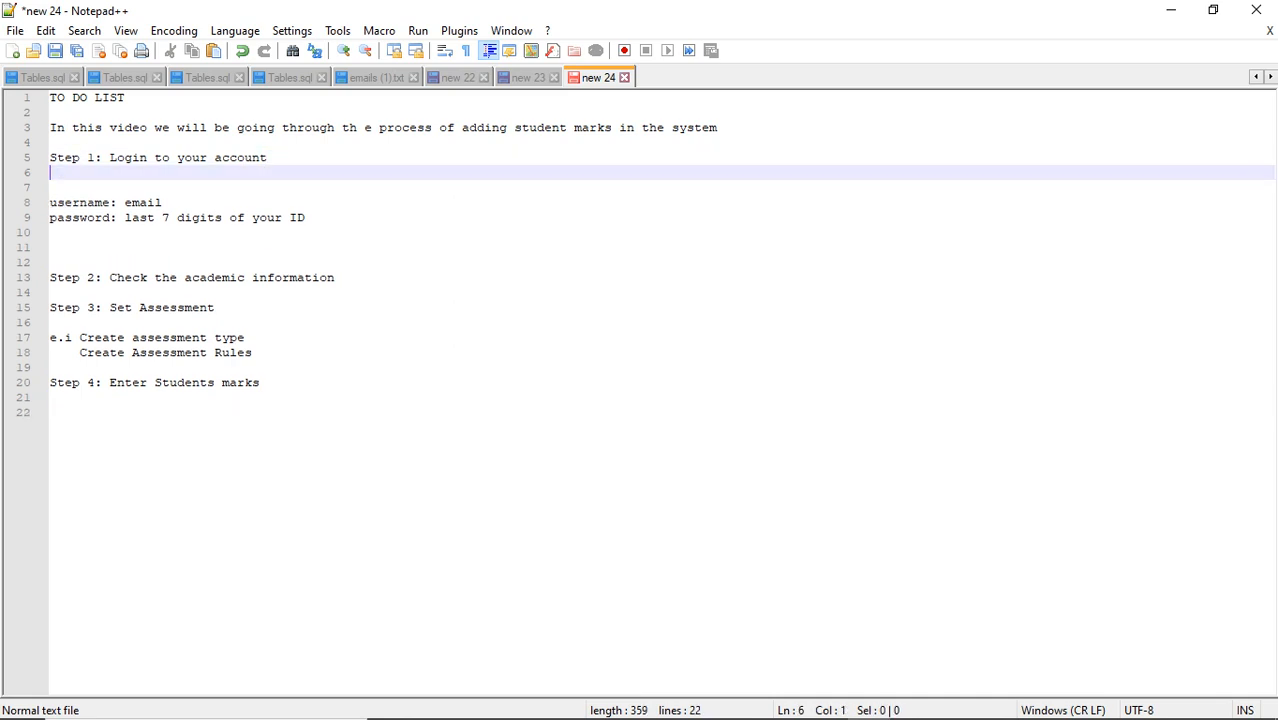
{"action": "type", "text": "bala268.c"}
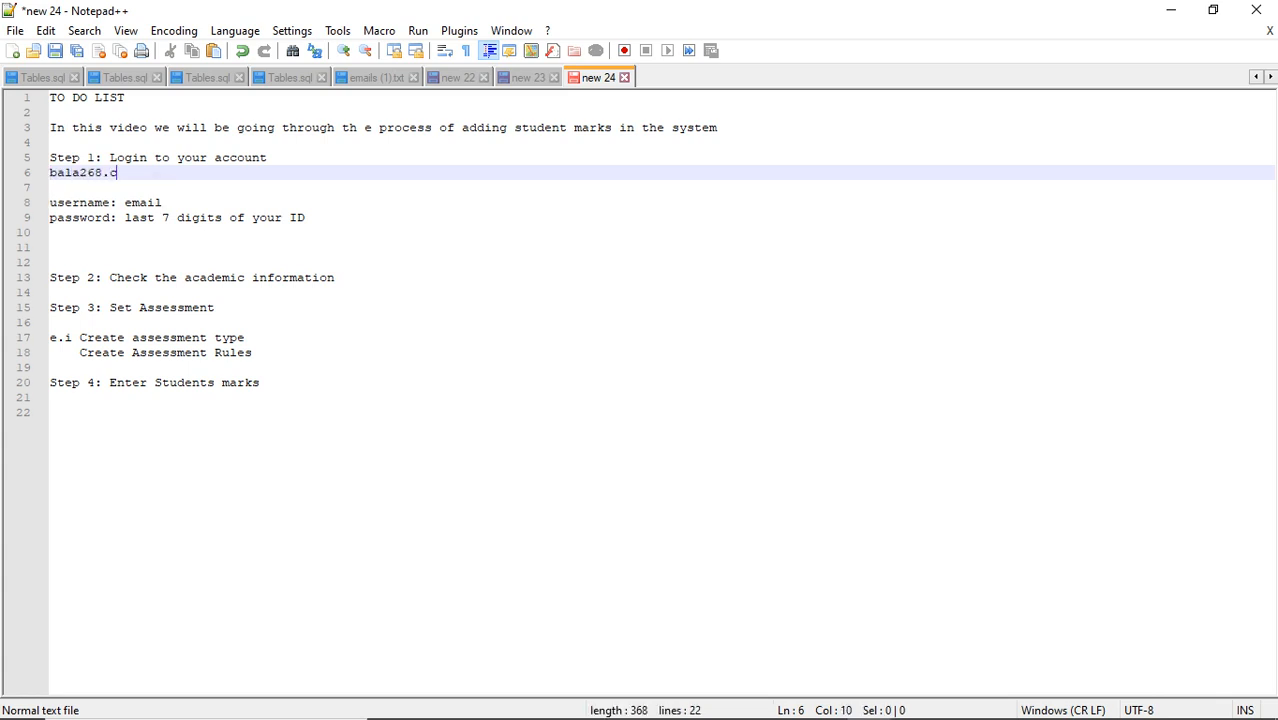
{"action": "type", "text": "om"}
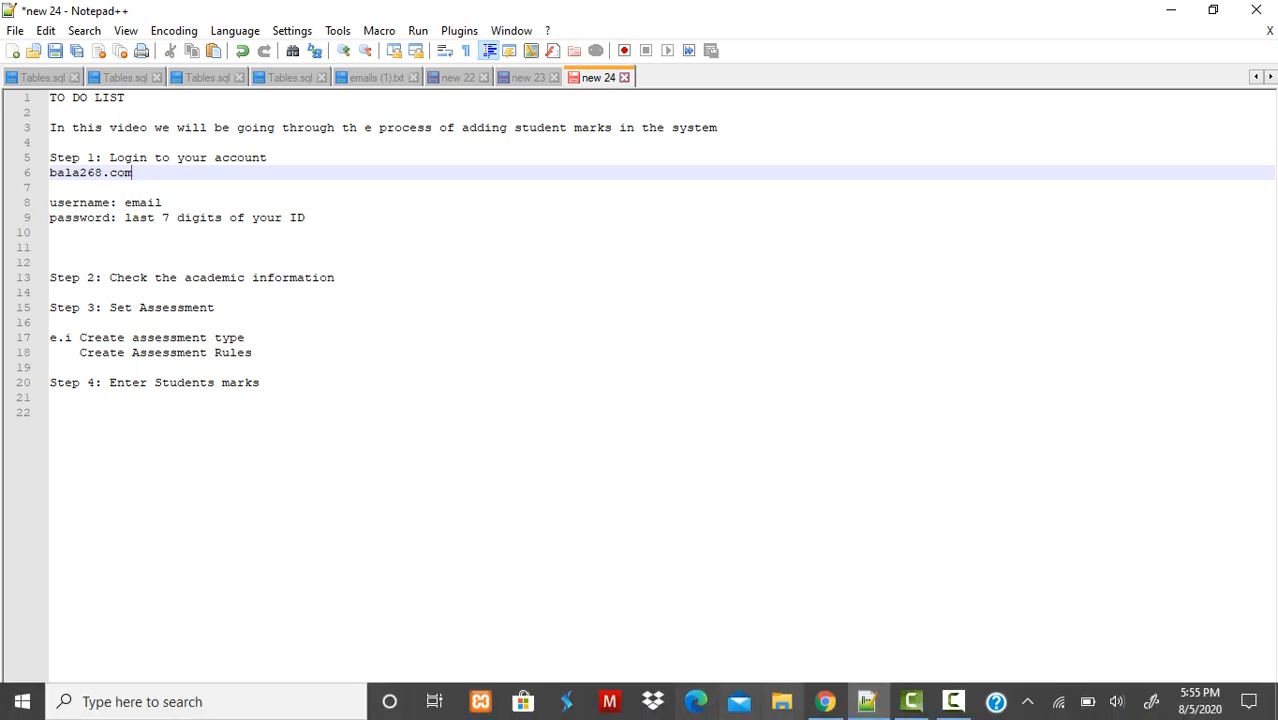
{"action": "left_click", "coordinate": [823, 700]}
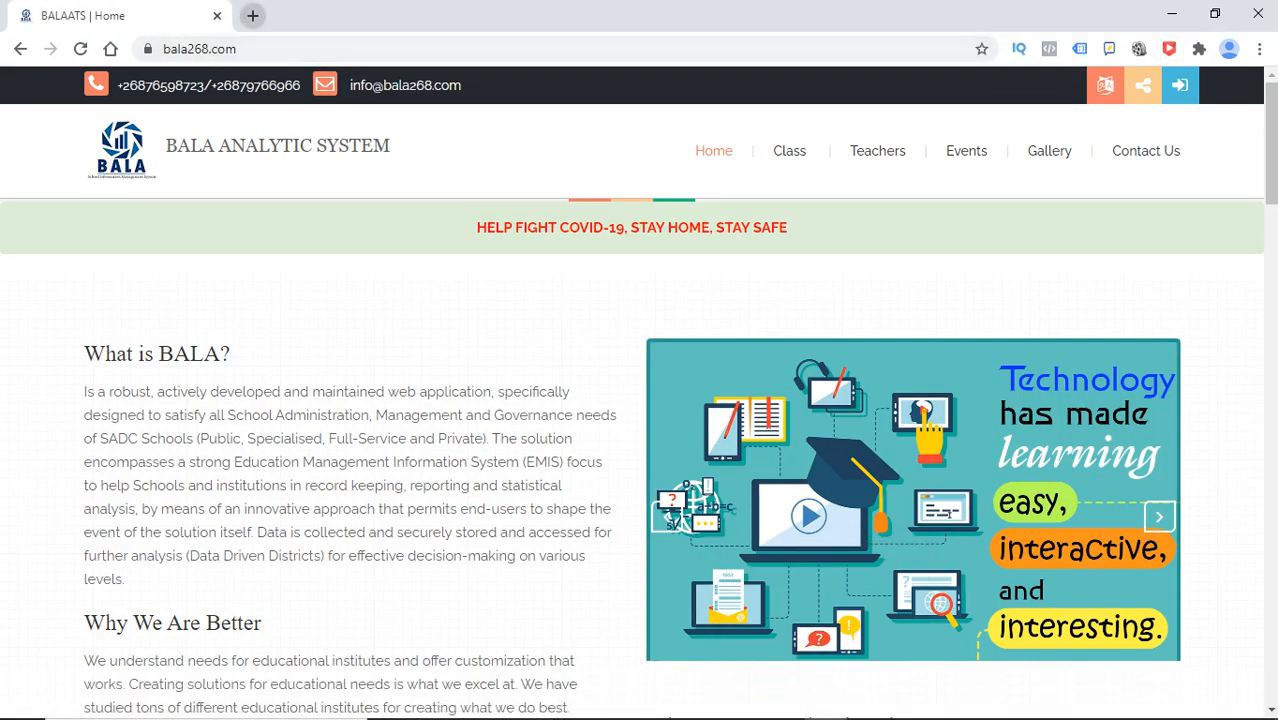
Load bala268.com in a new browser tab and close that tab again
{"action": "left_click", "coordinate": [253, 15]}
{"action": "type", "text": "ba"}
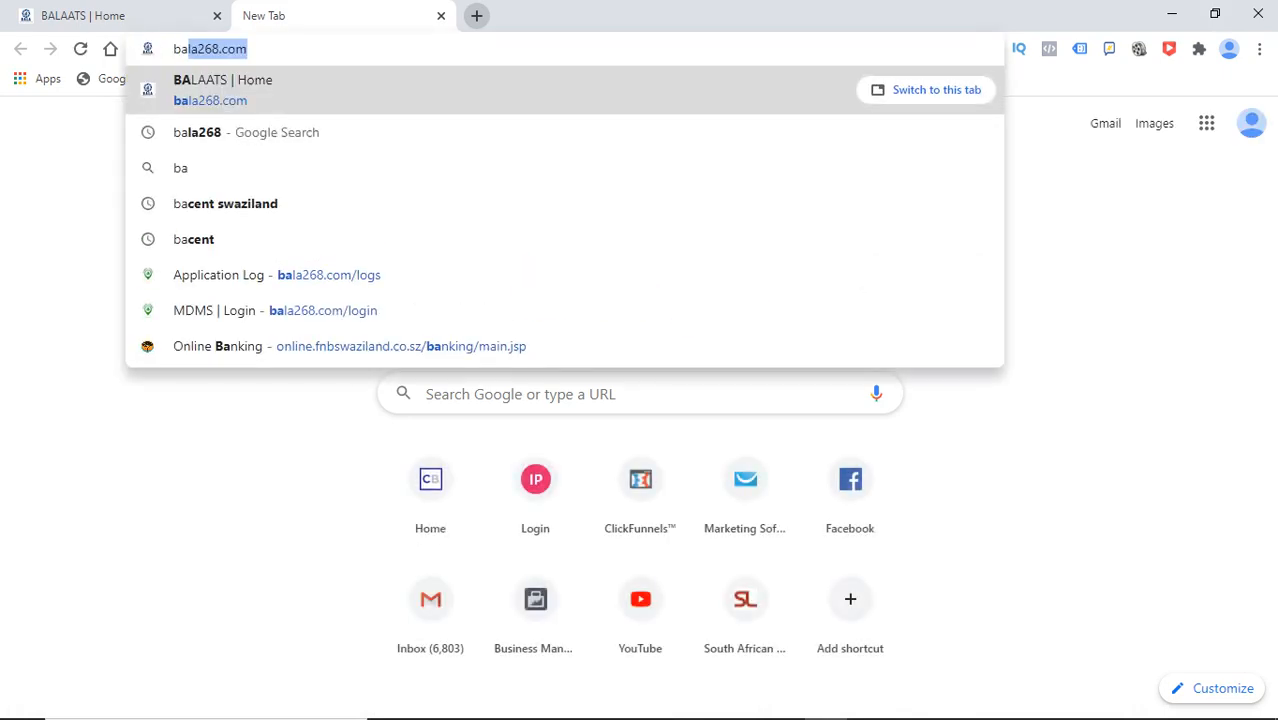
{"action": "key", "text": "Return"}
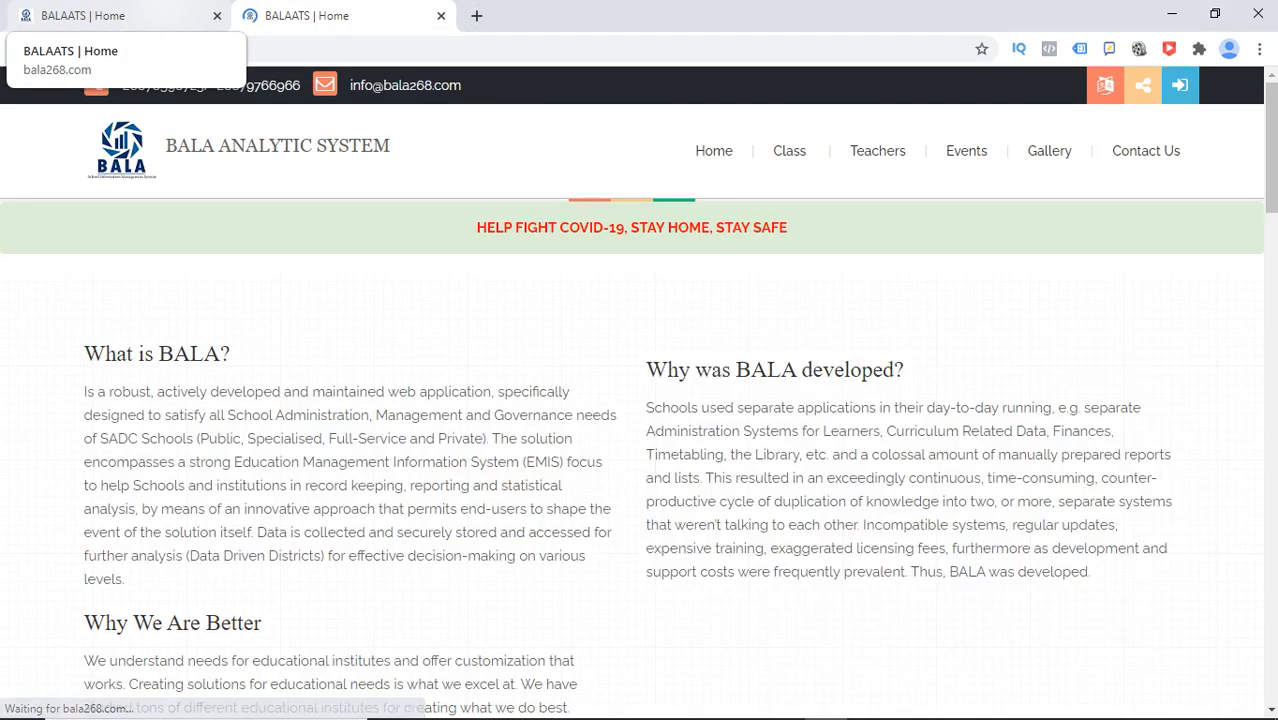
{"action": "key", "text": "ctrl+w"}
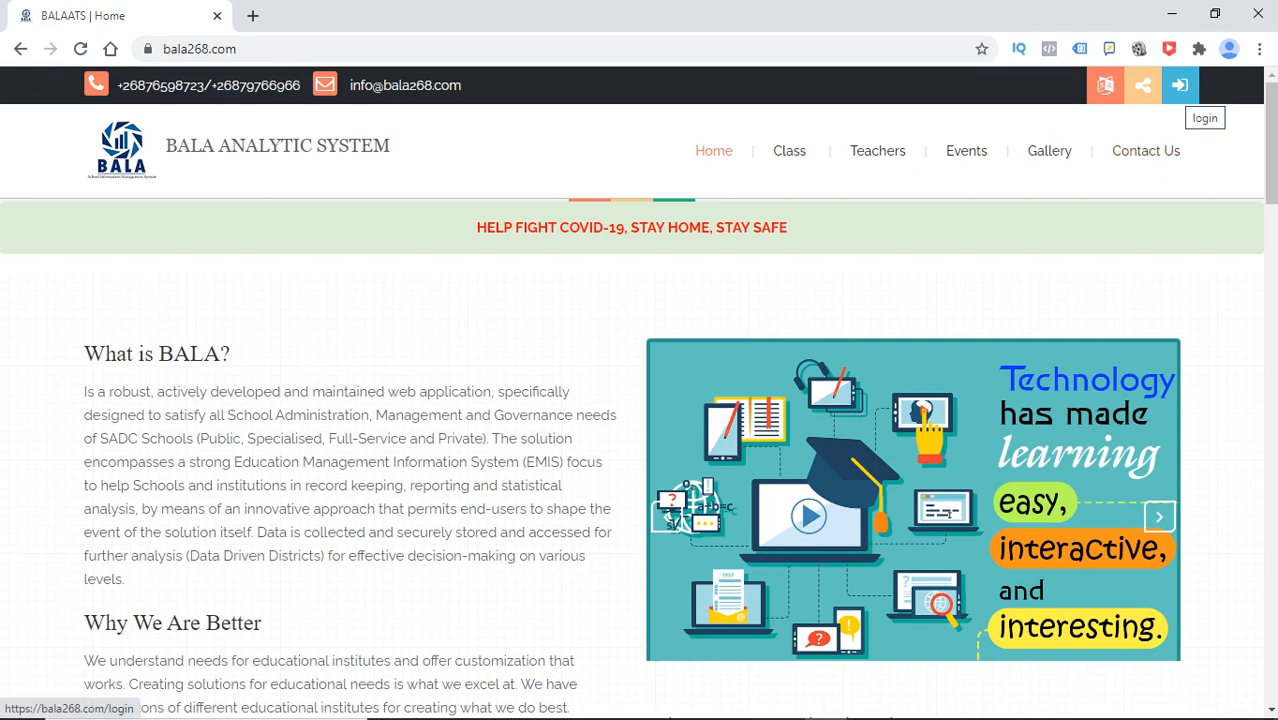
Open the site's login page and clear the prefilled username and password
{"action": "left_click", "coordinate": [1180, 85]}
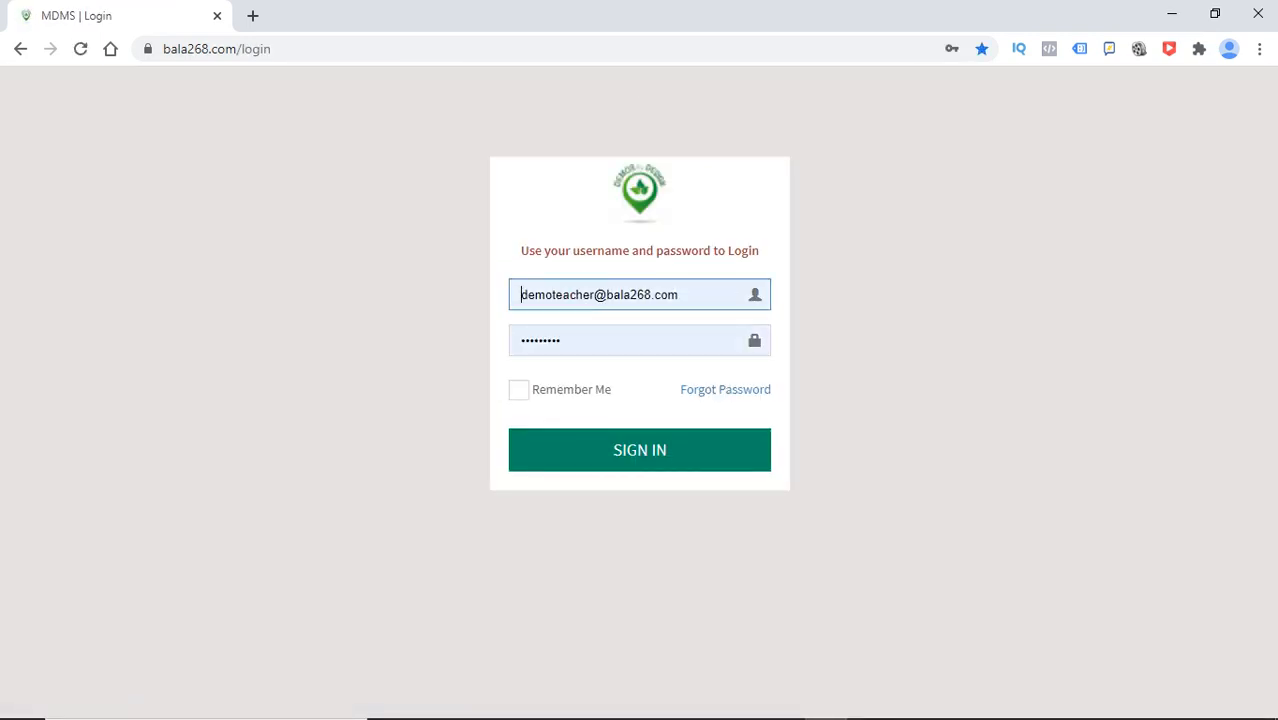
{"action": "key", "text": "End"}
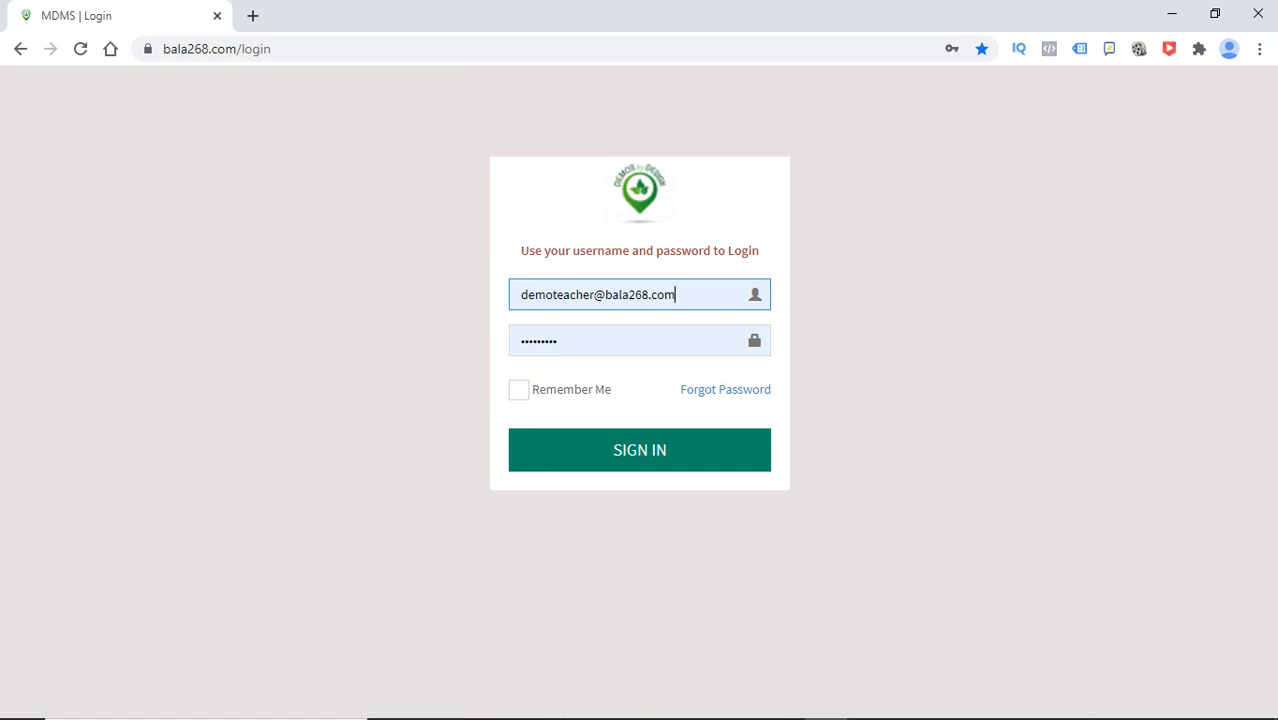
{"action": "key", "text": "shift+Home"}
{"action": "key", "text": "BackSpace"}
{"action": "key", "text": "Tab"}
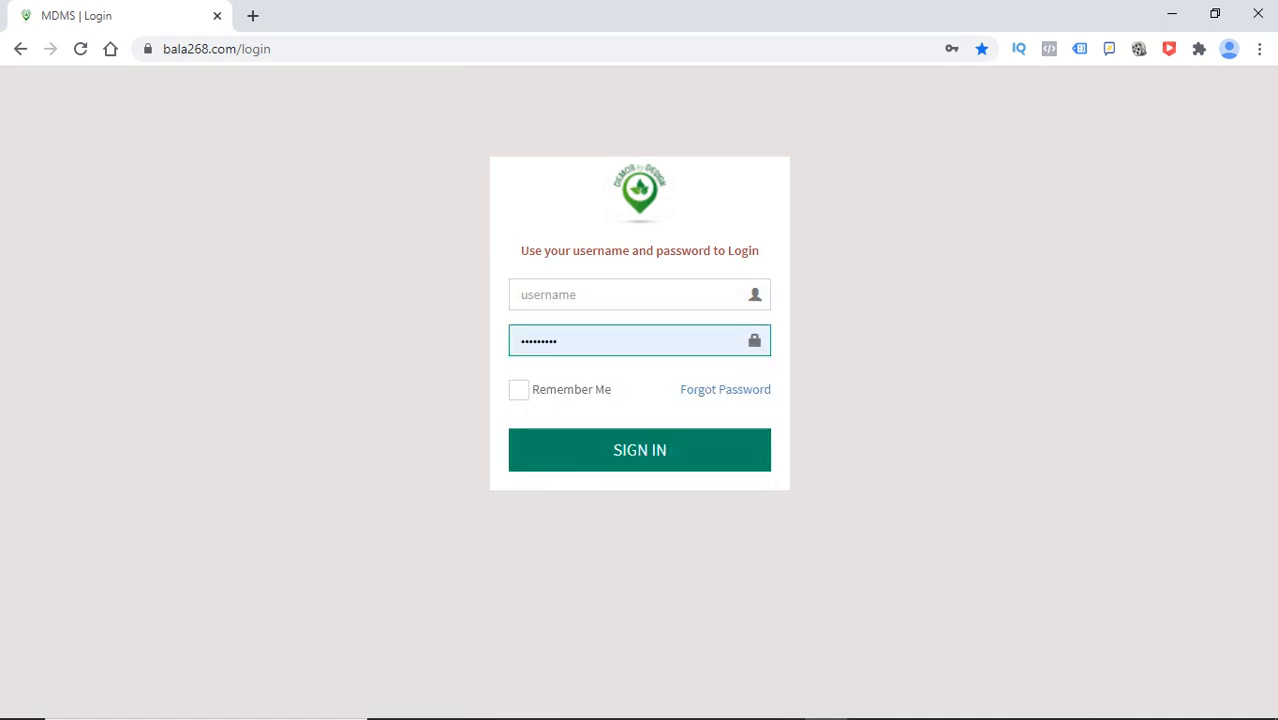
{"action": "key", "text": "shift+Home"}
{"action": "key", "text": "BackSpace"}
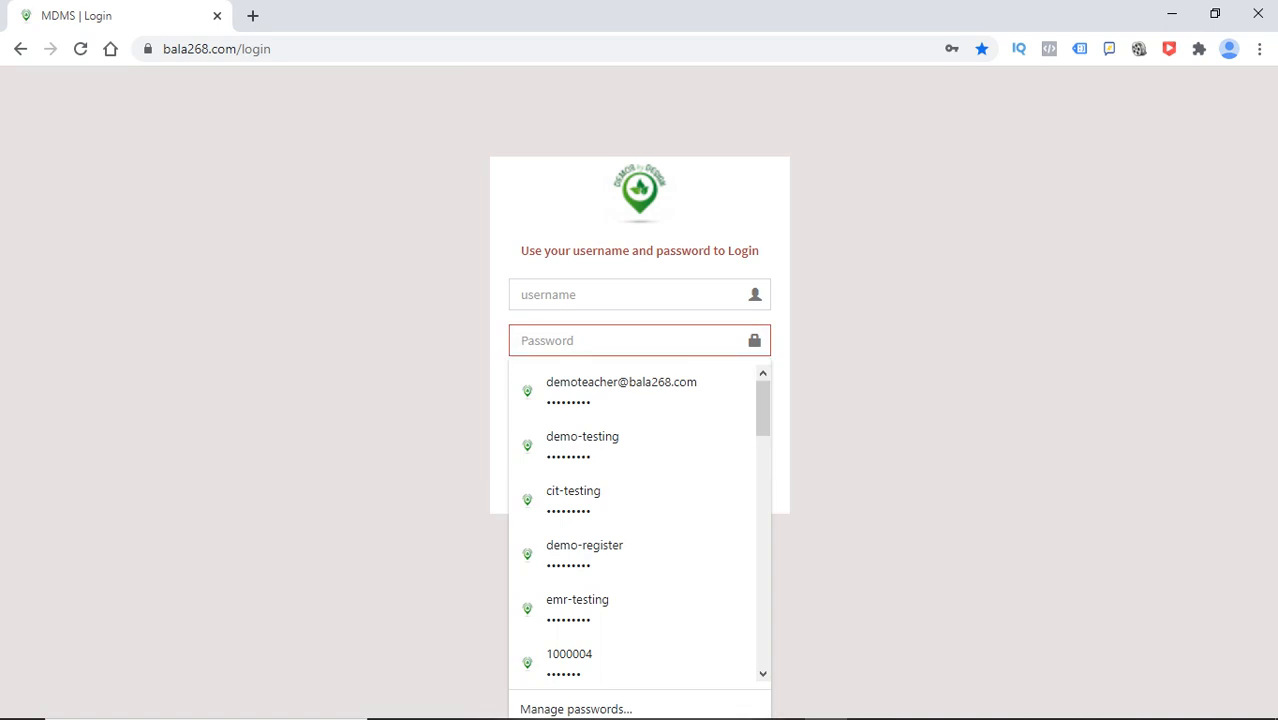
{"action": "key", "text": "shift+Tab"}
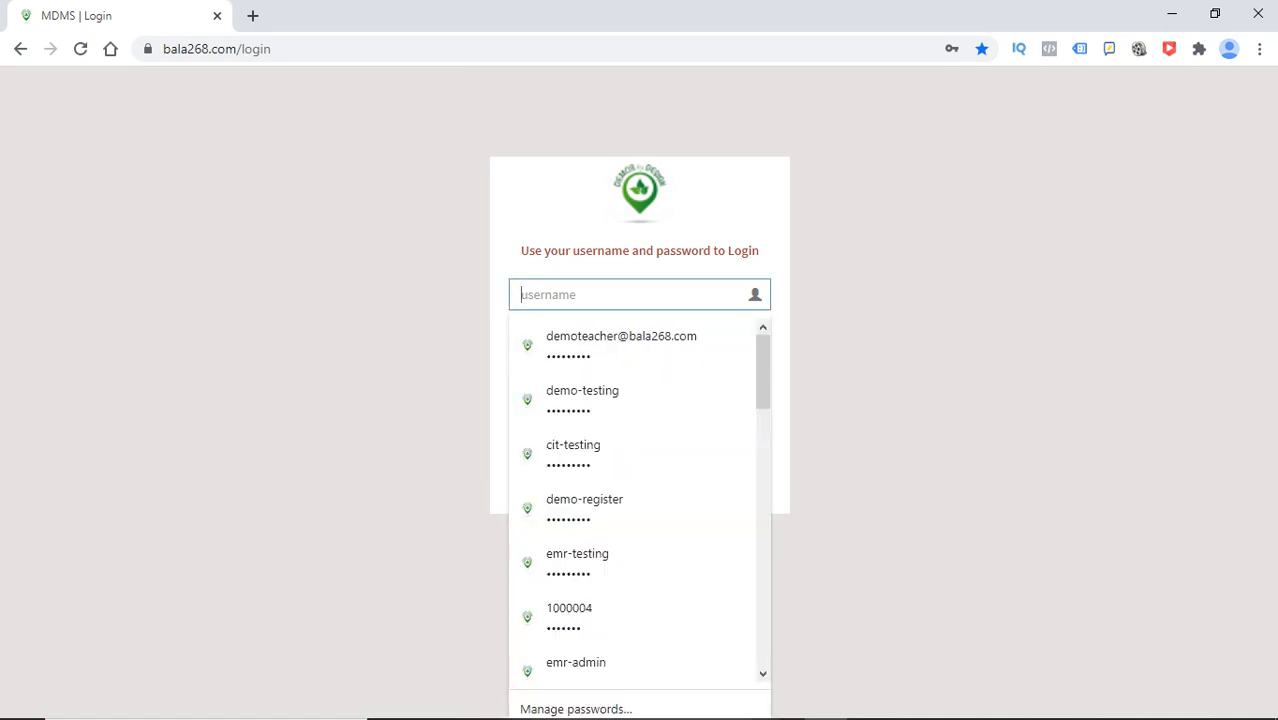
{"action": "key", "text": "Tab"}
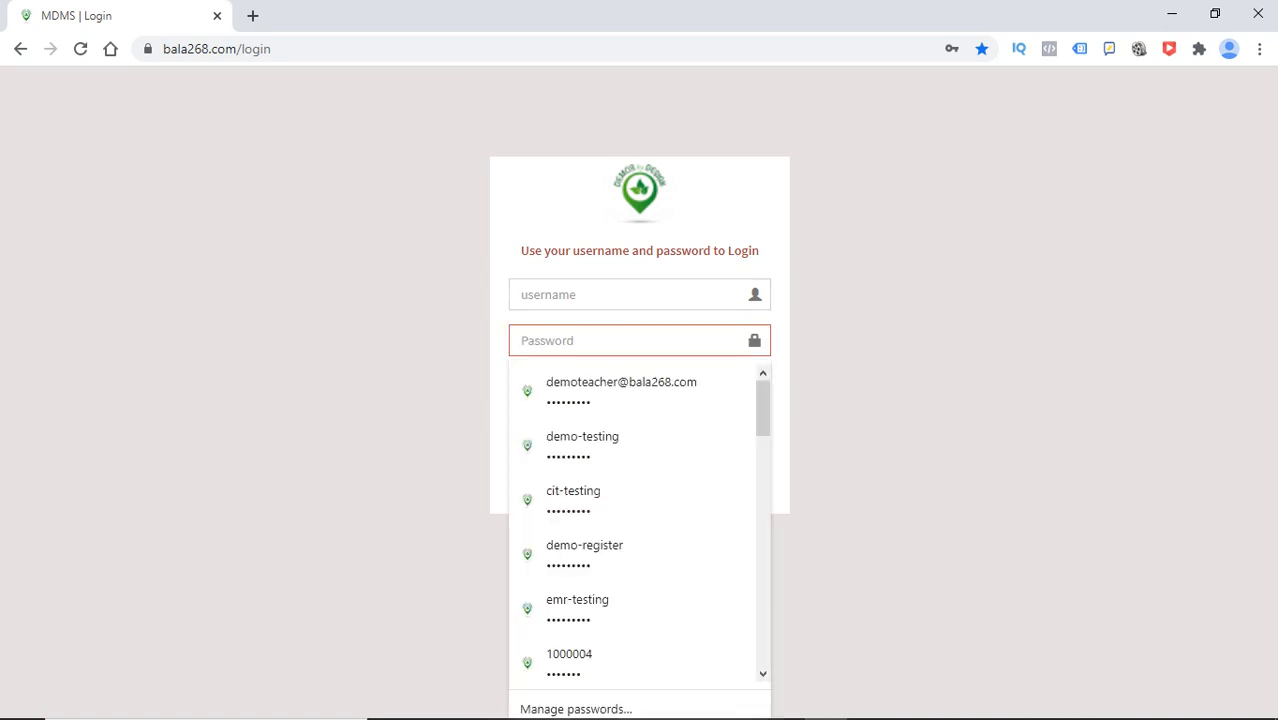
Fill in the username and password from the saved demo teacher login, and sign in
{"action": "left_click", "coordinate": [600, 295]}
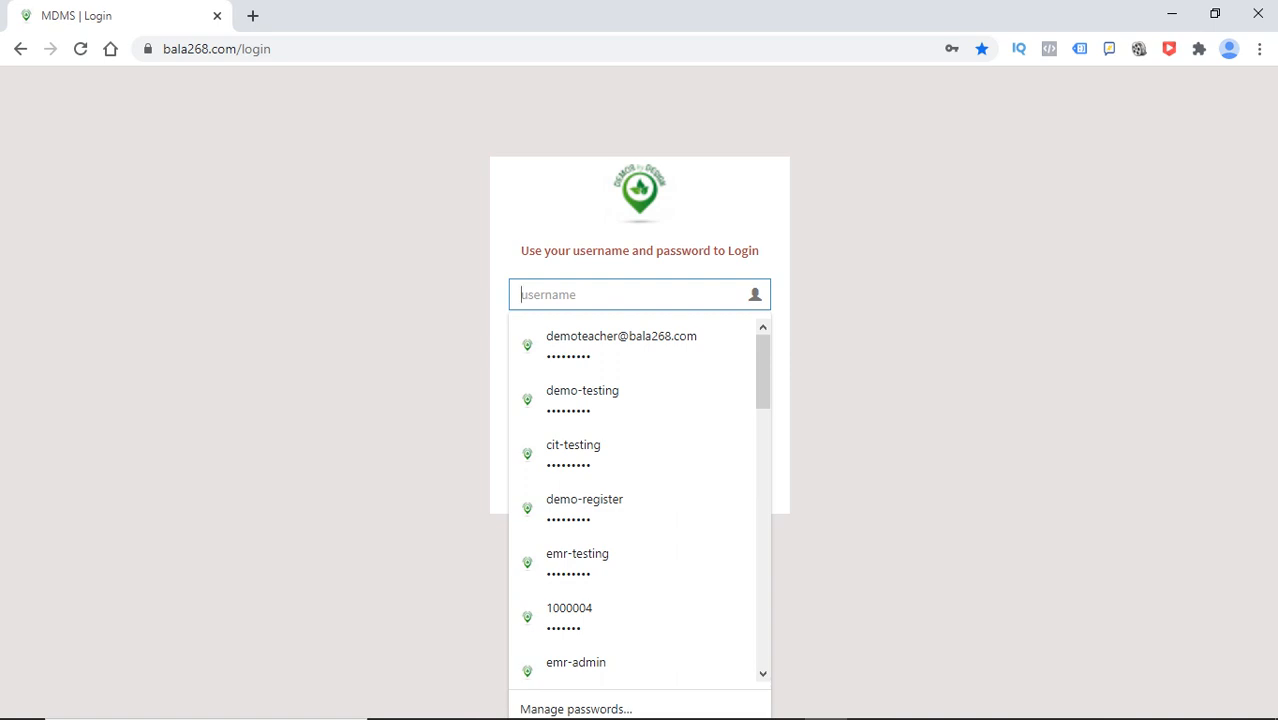
{"action": "key", "text": "Down"}
{"action": "key", "text": "Return"}
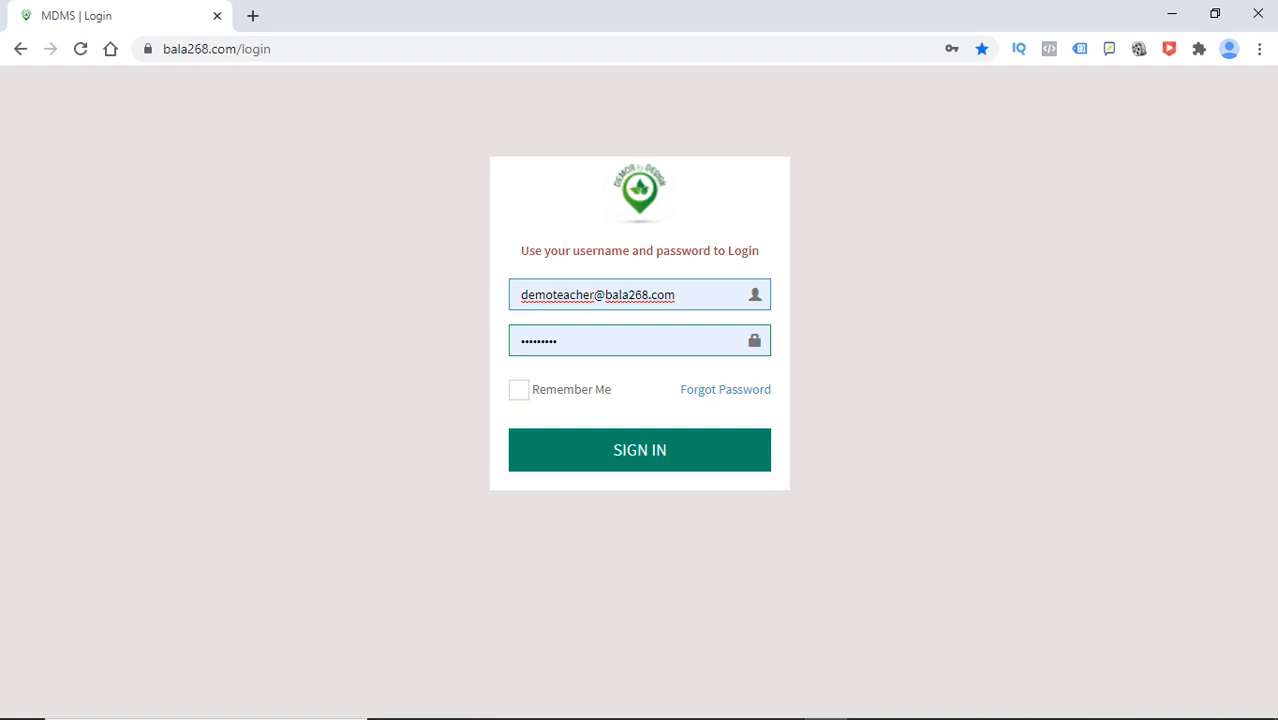
{"action": "key", "text": "Return"}
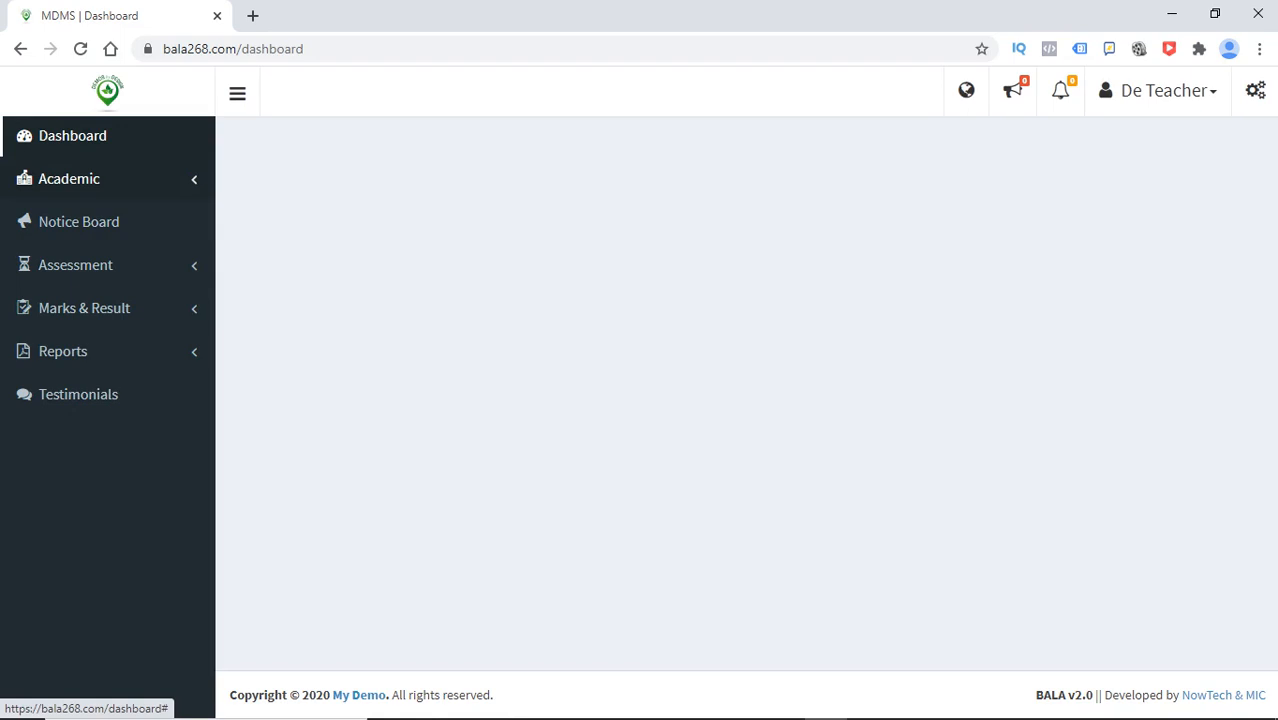
Review the academic class list and the section list
{"action": "left_click", "coordinate": [90, 178]}
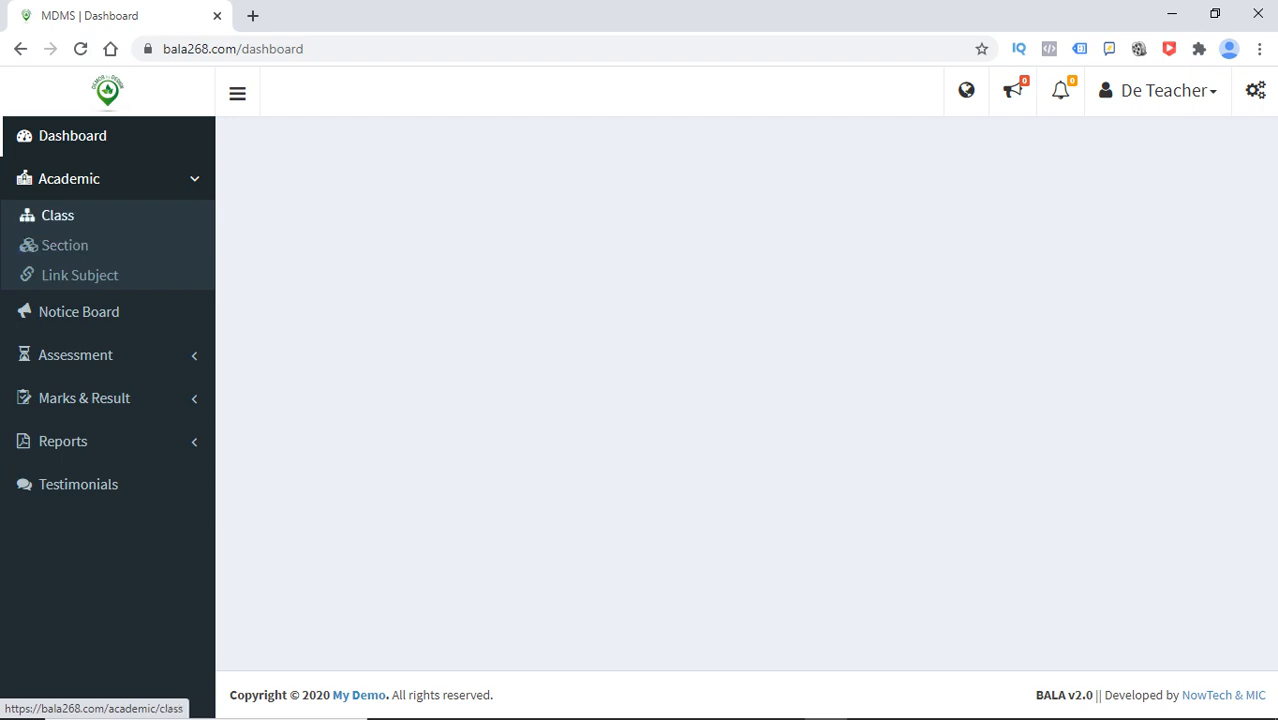
{"action": "left_click", "coordinate": [58, 216]}
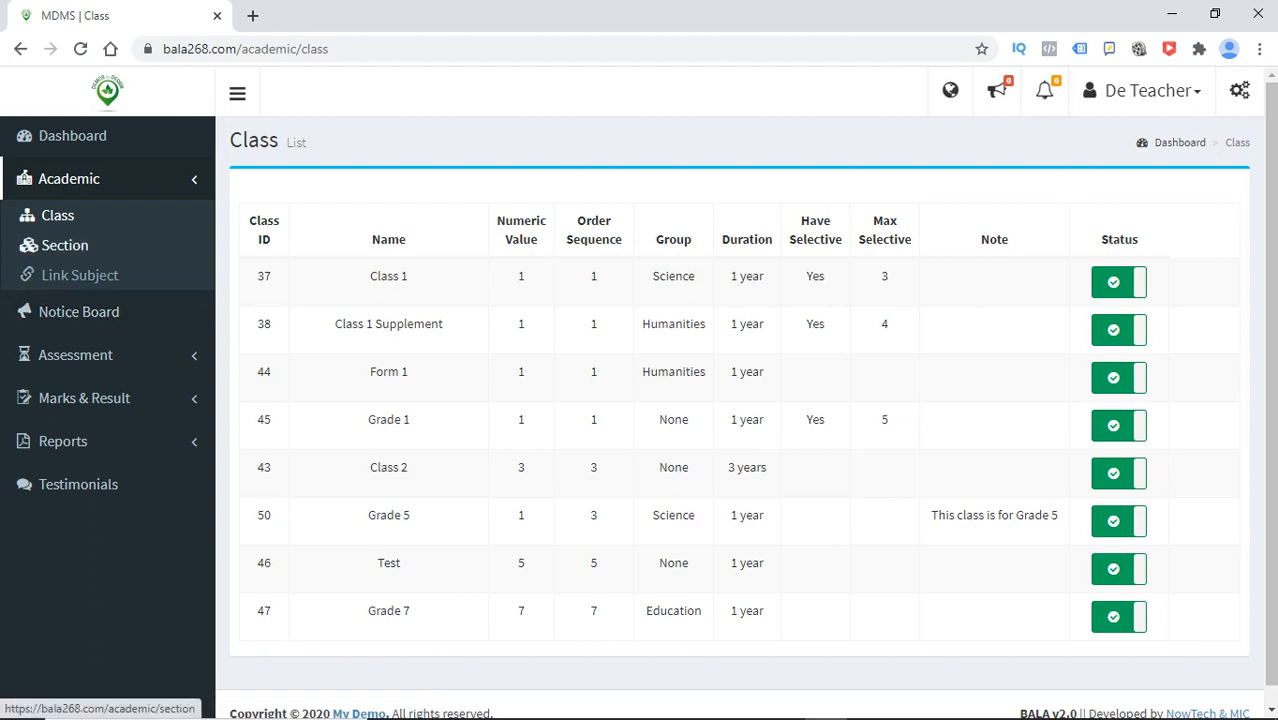
{"action": "left_click", "coordinate": [65, 245]}
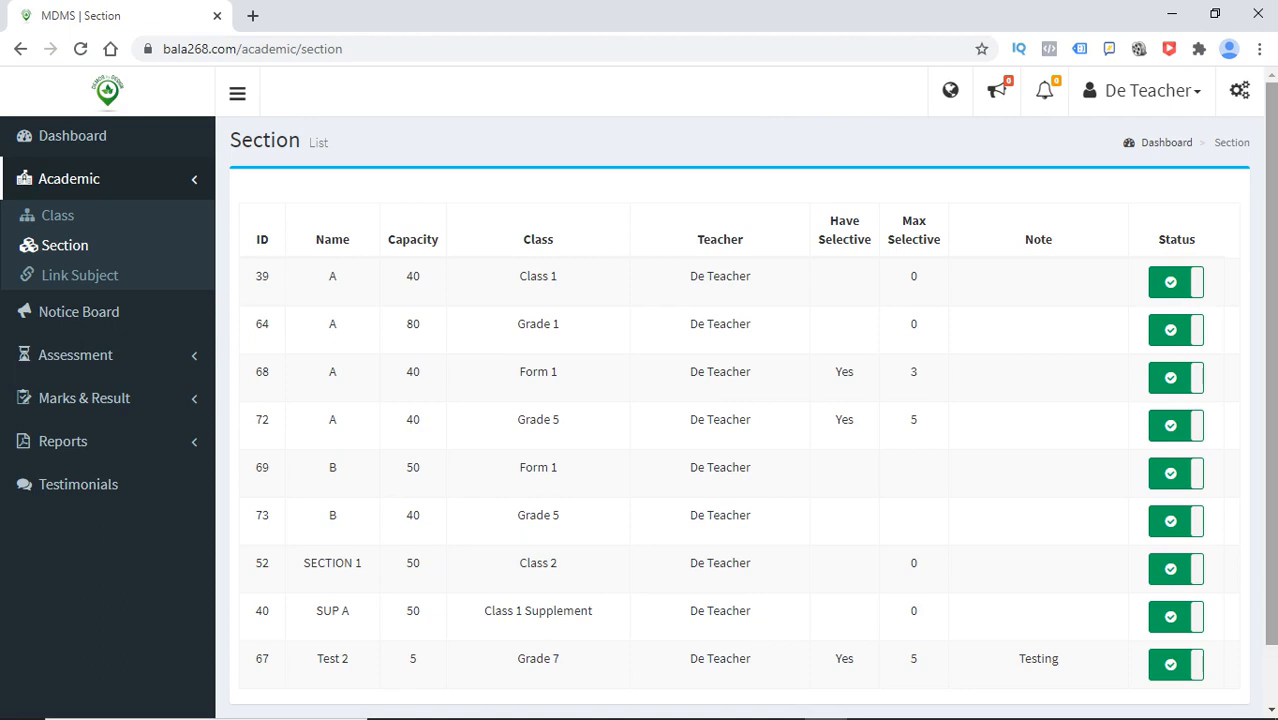
{"action": "mouse_move", "coordinate": [1271, 364]}
{"action": "left_mouse_down"}
{"action": "mouse_move", "coordinate": [1271, 424]}
{"action": "mouse_move", "coordinate": [1271, 364]}
{"action": "left_mouse_up"}
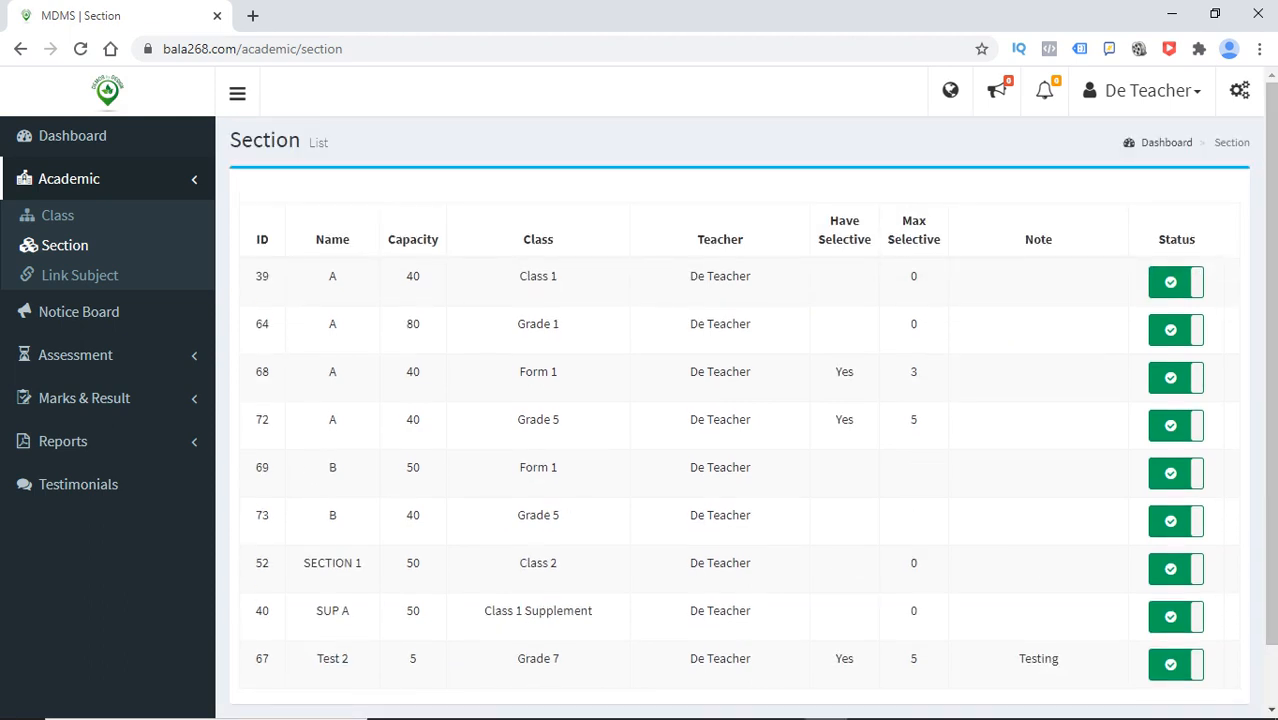
Open the linked subjects list and check which teacher is assigned to each subject
{"action": "left_click", "coordinate": [79, 275]}
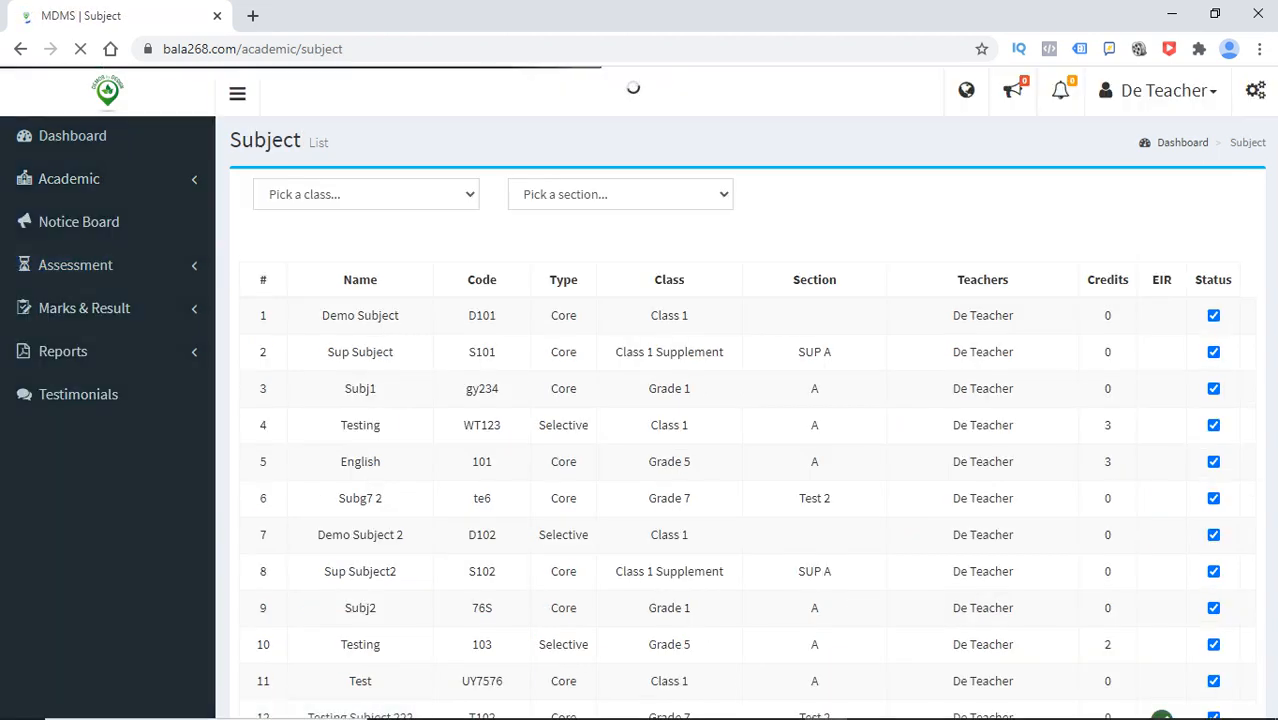
{"action": "mouse_move", "coordinate": [1271, 230]}
{"action": "left_mouse_down"}
{"action": "mouse_move", "coordinate": [1271, 524]}
{"action": "mouse_move", "coordinate": [1271, 243]}
{"action": "left_mouse_up"}
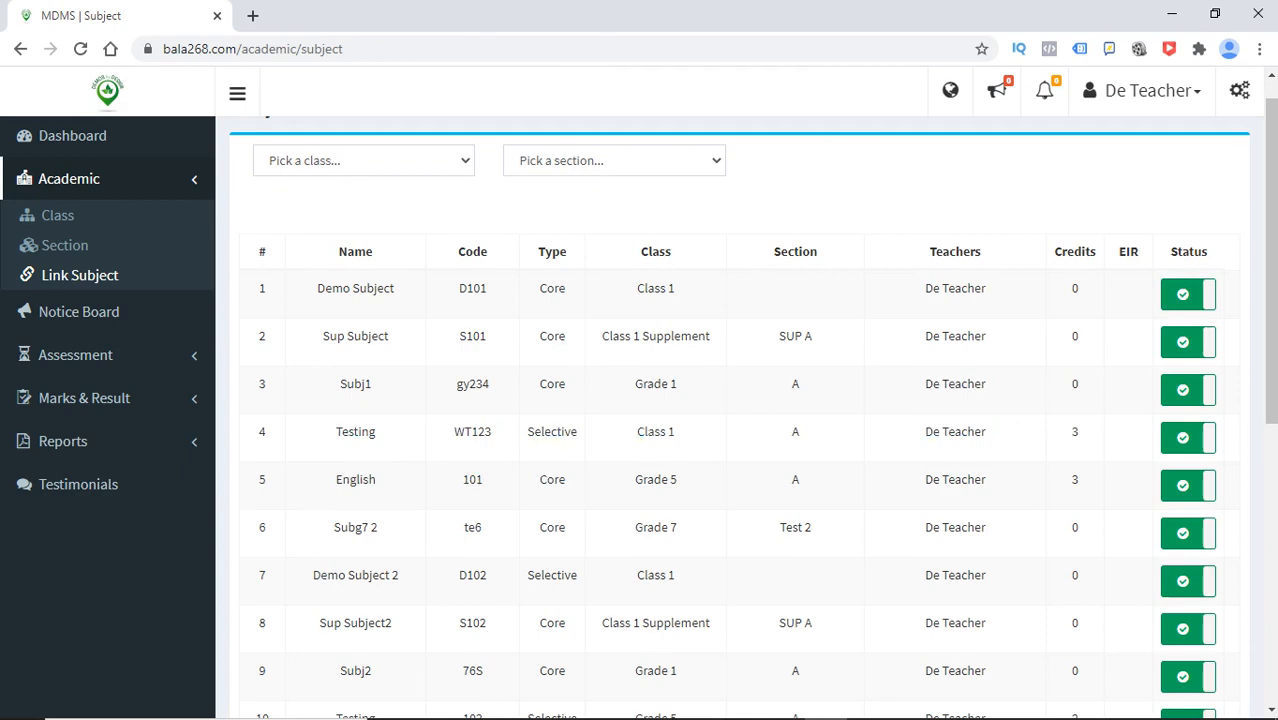
{"action": "mouse_move", "coordinate": [618, 388]}
{"action": "left_mouse_down"}
{"action": "mouse_move", "coordinate": [612, 530]}
{"action": "mouse_move", "coordinate": [618, 388]}
{"action": "left_mouse_up"}
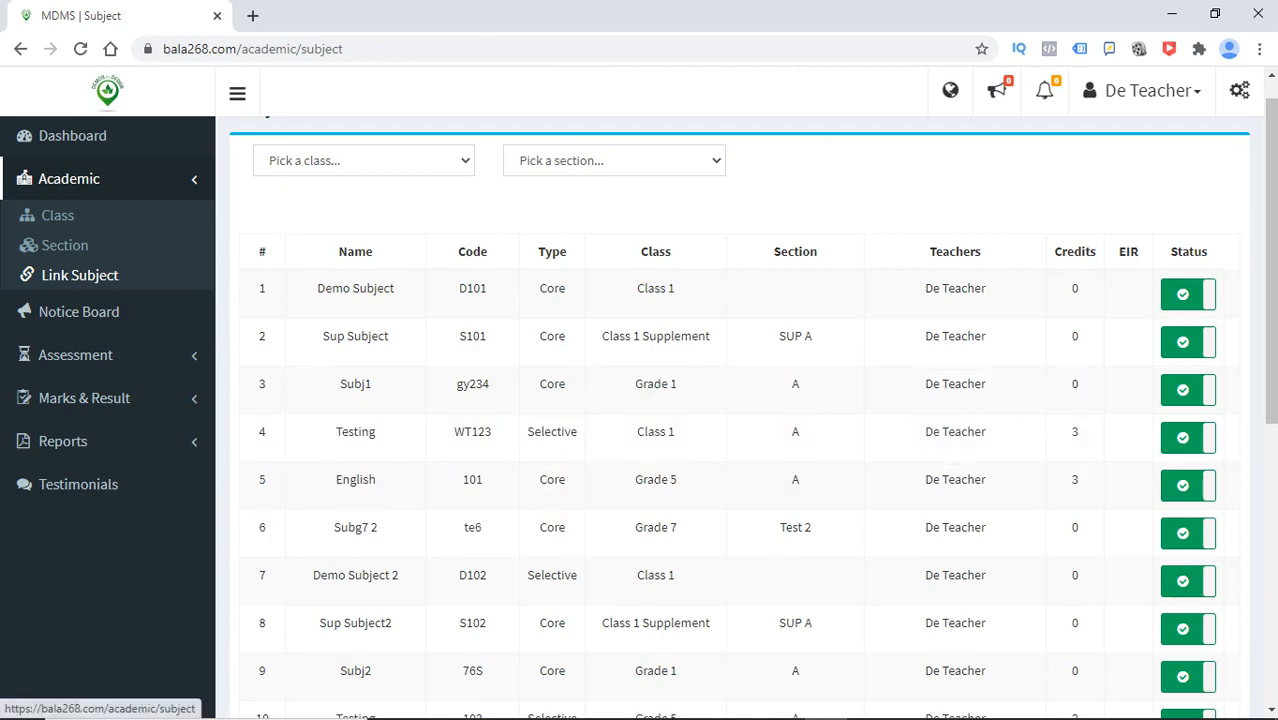
{"action": "left_click_drag", "start_coordinate": [1271, 264], "coordinate": [1271, 346]}
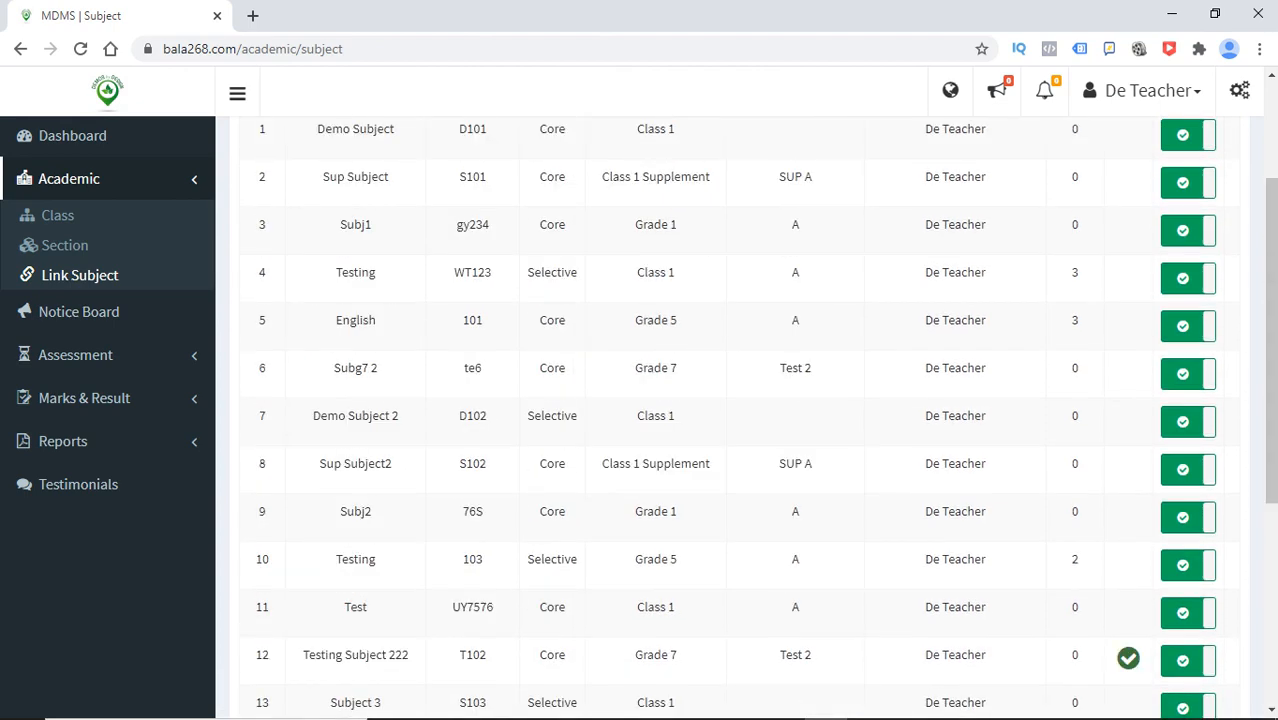
{"action": "left_click_drag", "start_coordinate": [1271, 342], "coordinate": [1271, 243]}
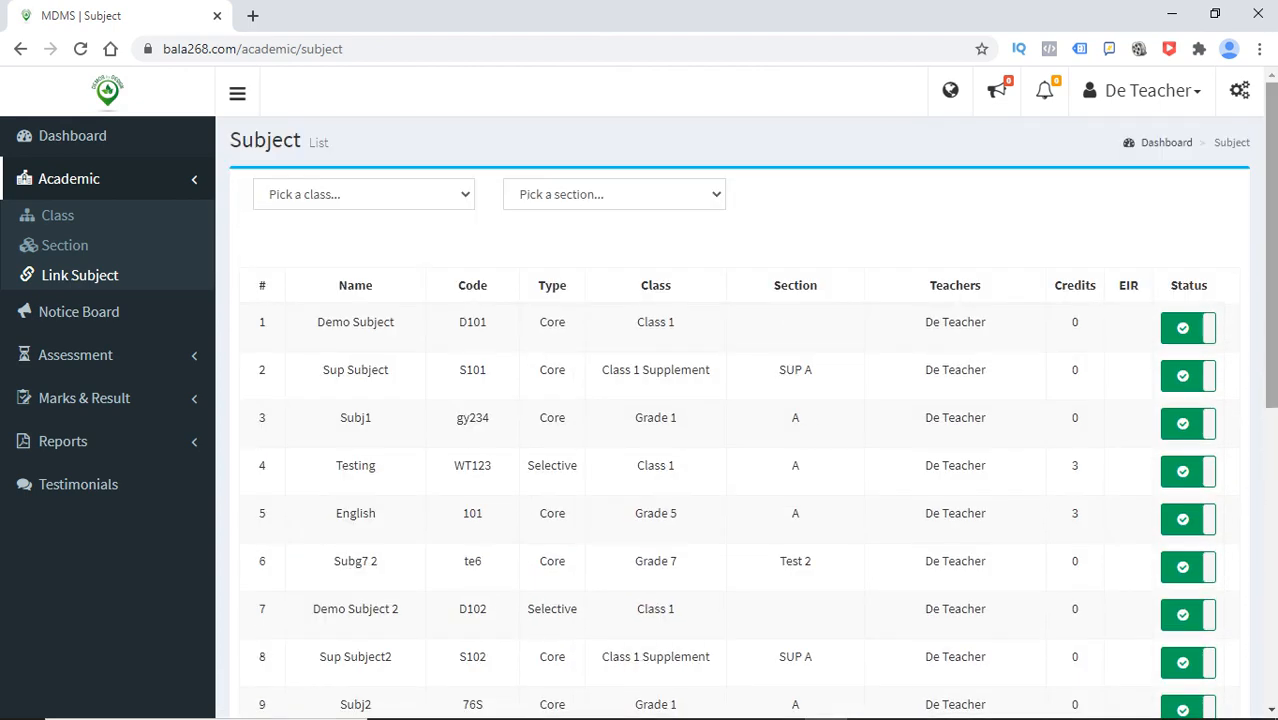
{"action": "double_click", "coordinate": [955, 286]}
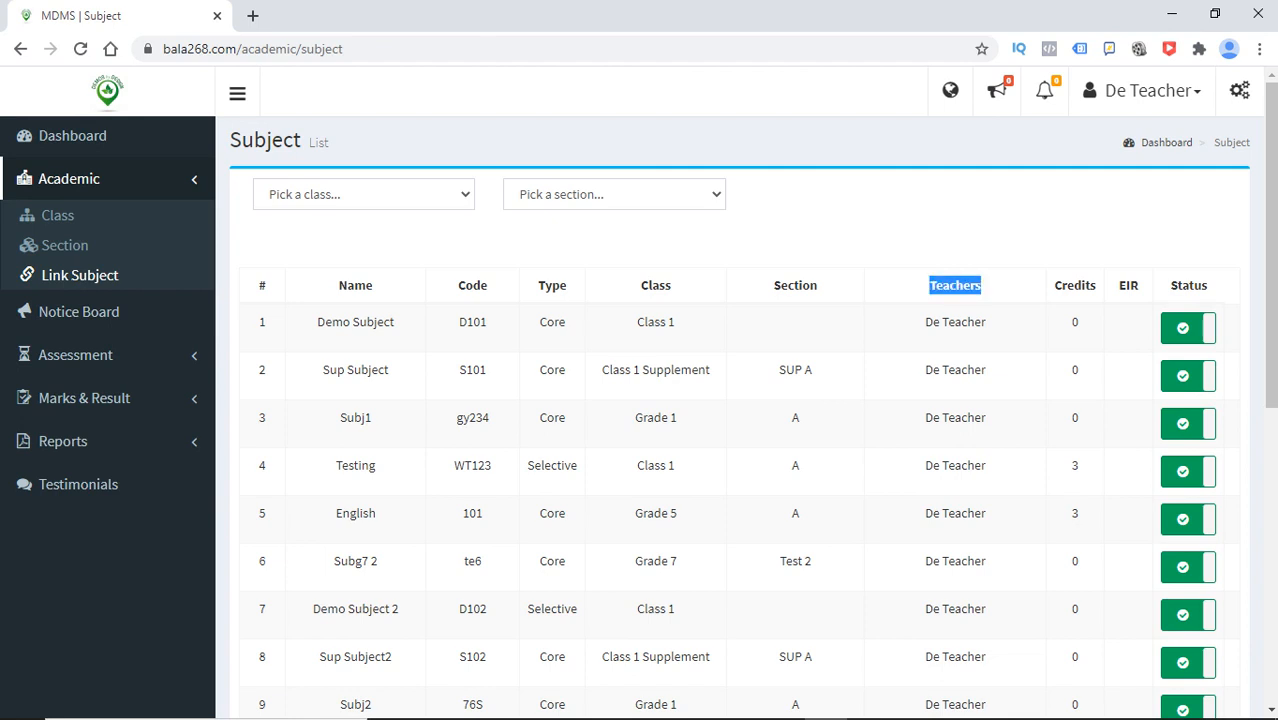
{"action": "left_click", "coordinate": [955, 286]}
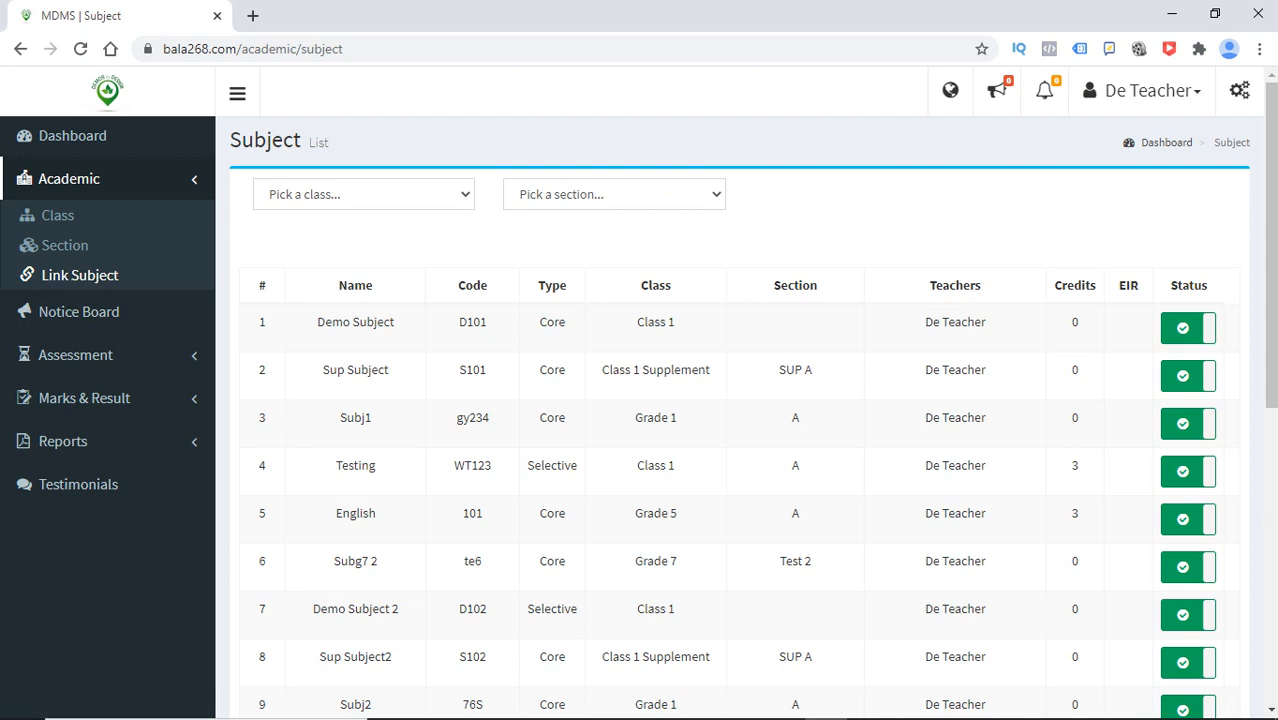
Look through the subject rows once more for class, section and teacher, and collapse the Academic group
{"action": "left_click_drag", "start_coordinate": [1271, 240], "coordinate": [1271, 300]}
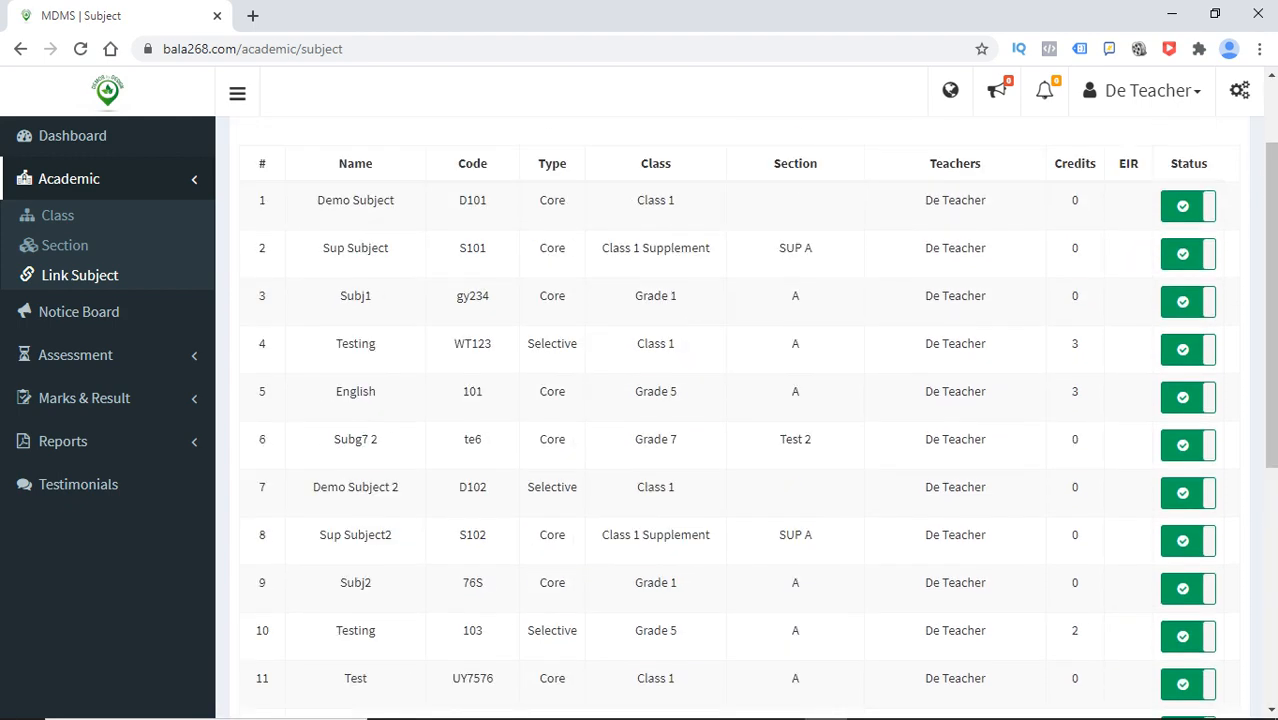
{"action": "scroll", "coordinate": [740, 415], "scroll_direction": "up", "scroll_amount": 1}
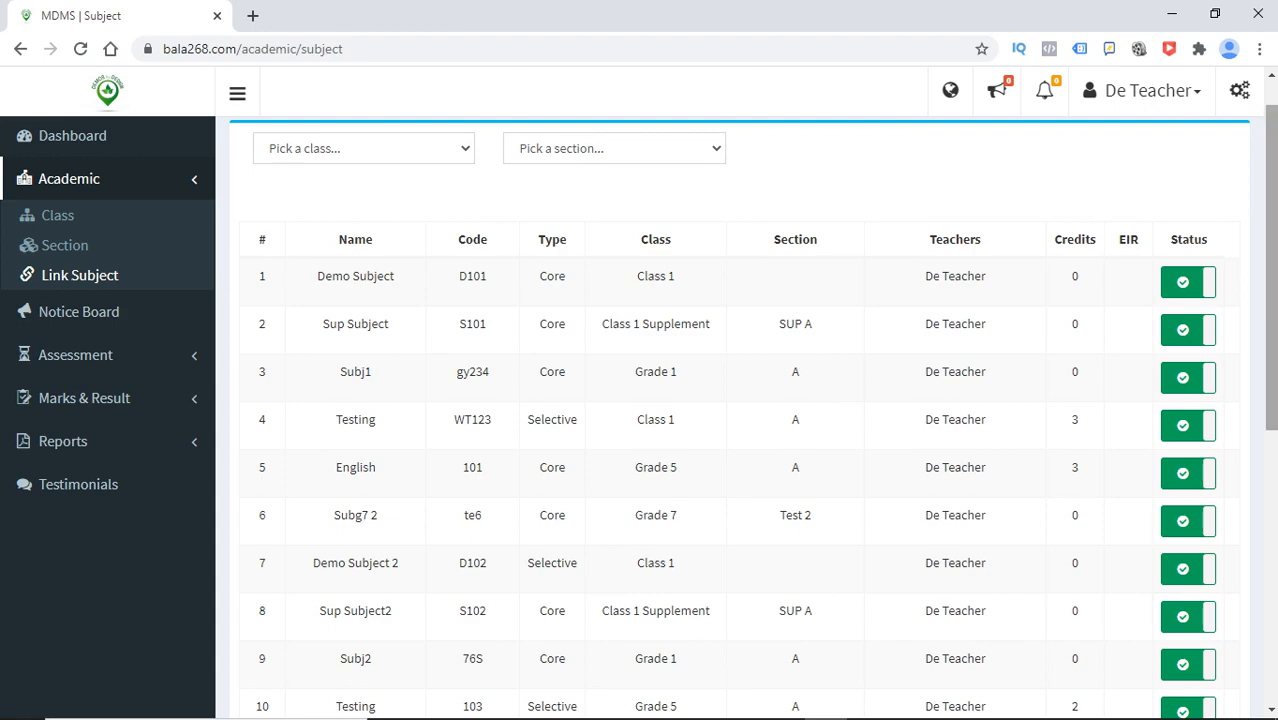
{"action": "scroll", "coordinate": [740, 420], "scroll_direction": "up", "scroll_amount": 1}
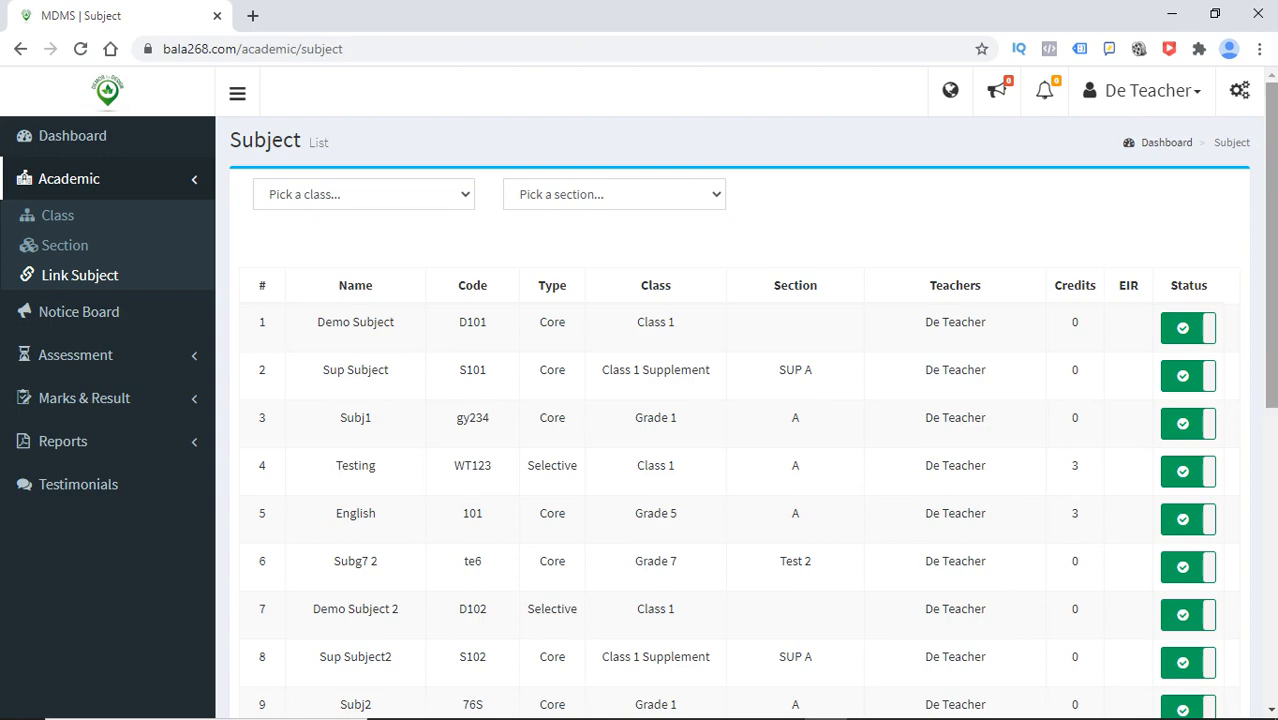
{"action": "scroll", "coordinate": [740, 420], "scroll_direction": "down", "scroll_amount": 3}
{"action": "scroll", "coordinate": [740, 420], "scroll_direction": "up", "scroll_amount": 3}
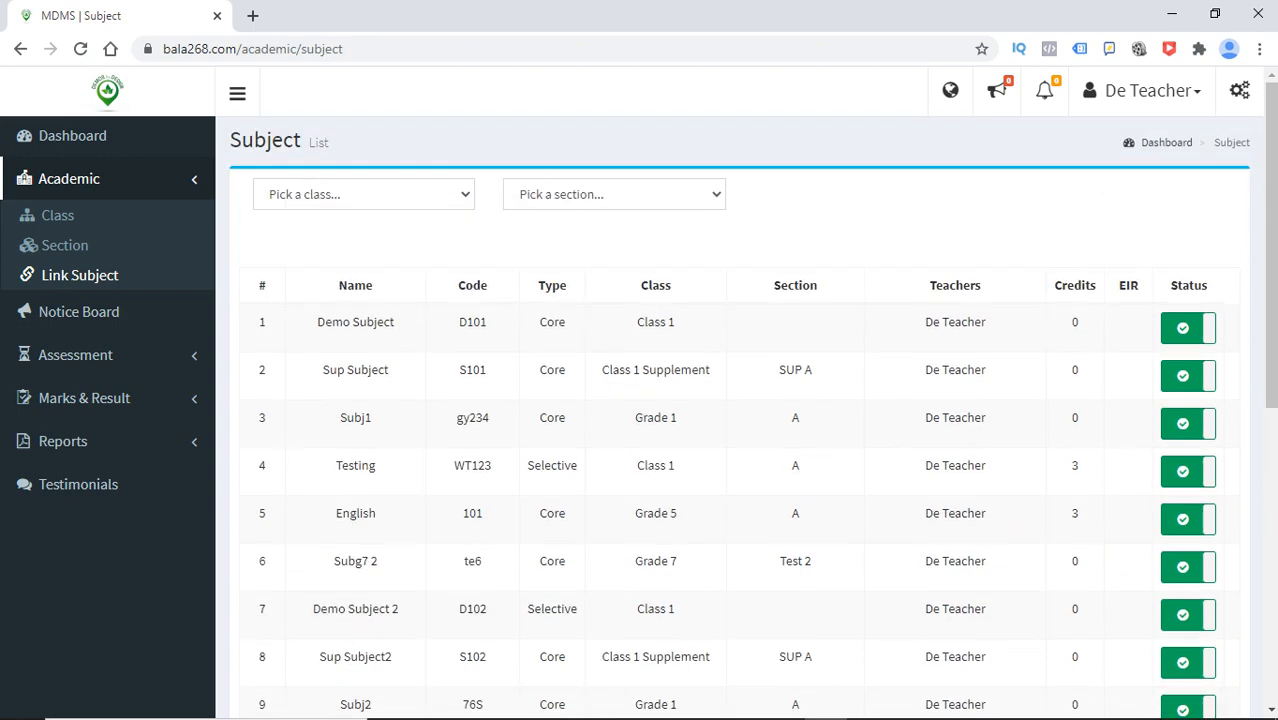
{"action": "left_click_drag", "start_coordinate": [981, 286], "coordinate": [935, 286]}
{"action": "left_click", "coordinate": [935, 286]}
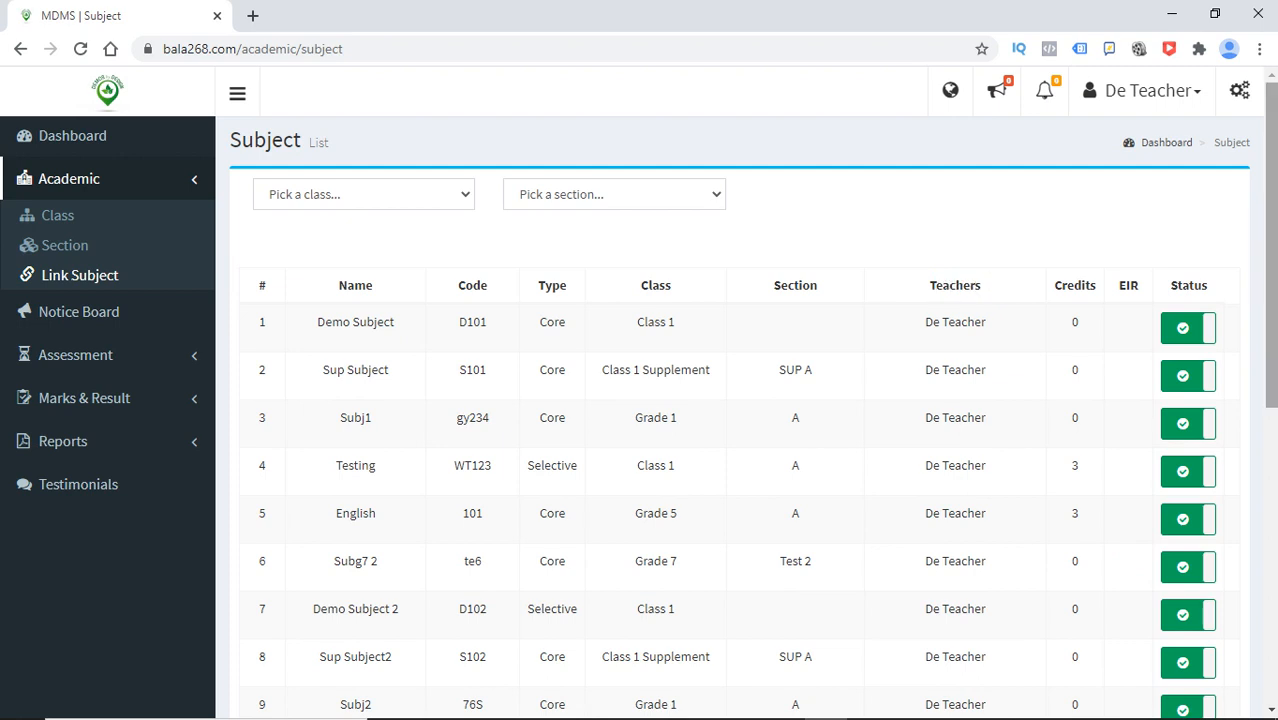
{"action": "scroll", "coordinate": [740, 420], "scroll_direction": "down", "scroll_amount": 5}
{"action": "scroll", "coordinate": [740, 420], "scroll_direction": "up", "scroll_amount": 5}
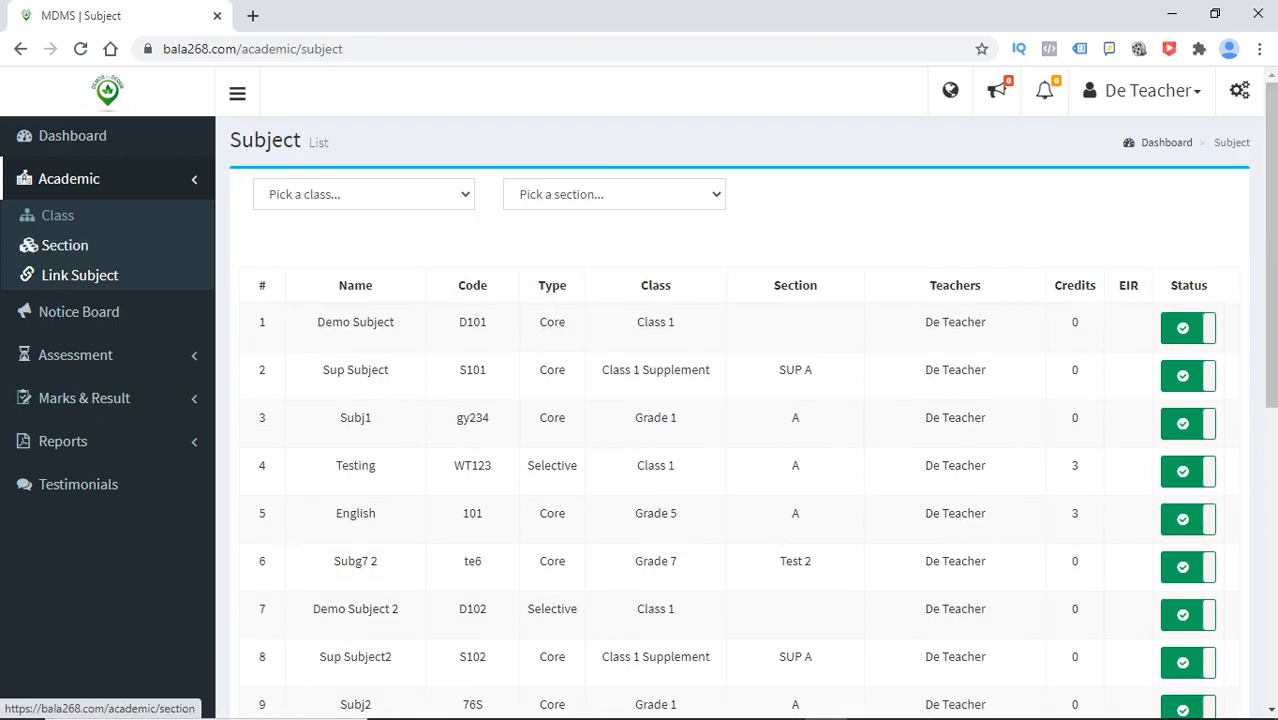
{"action": "left_click", "coordinate": [70, 179]}
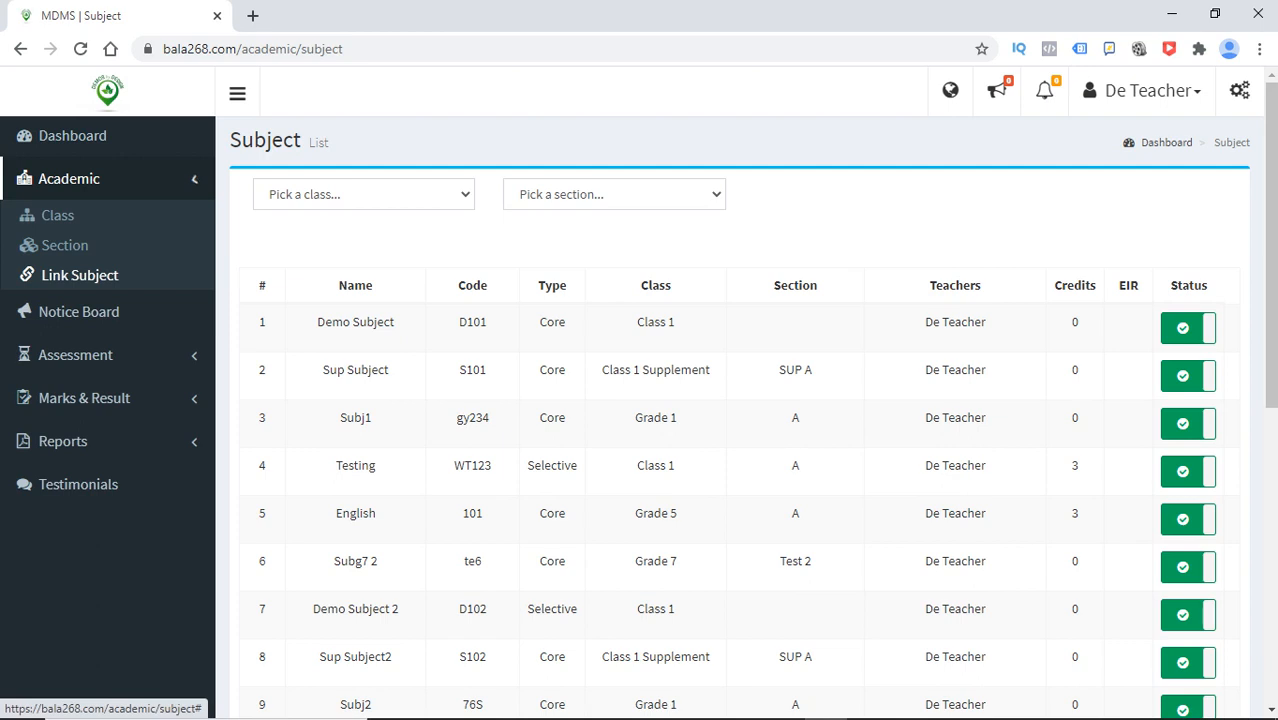
Open the notice board and view its list of notices
{"action": "left_click", "coordinate": [70, 179]}
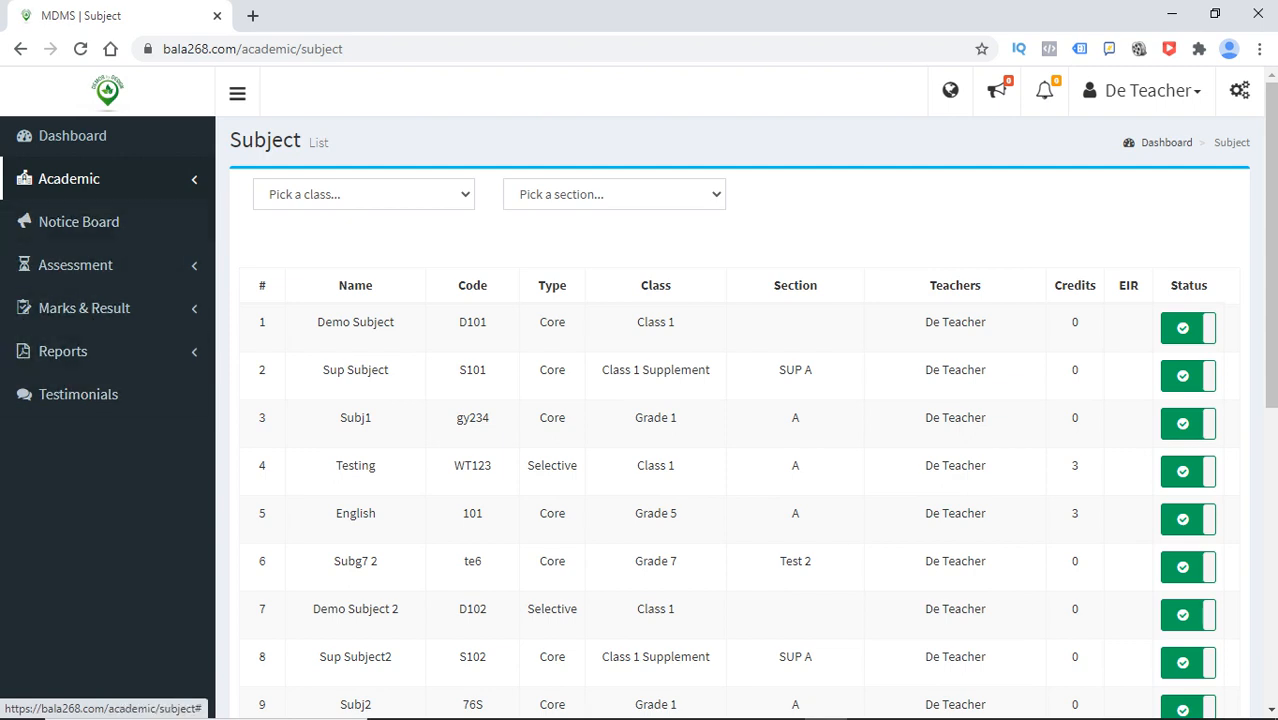
{"action": "left_click", "coordinate": [69, 178]}
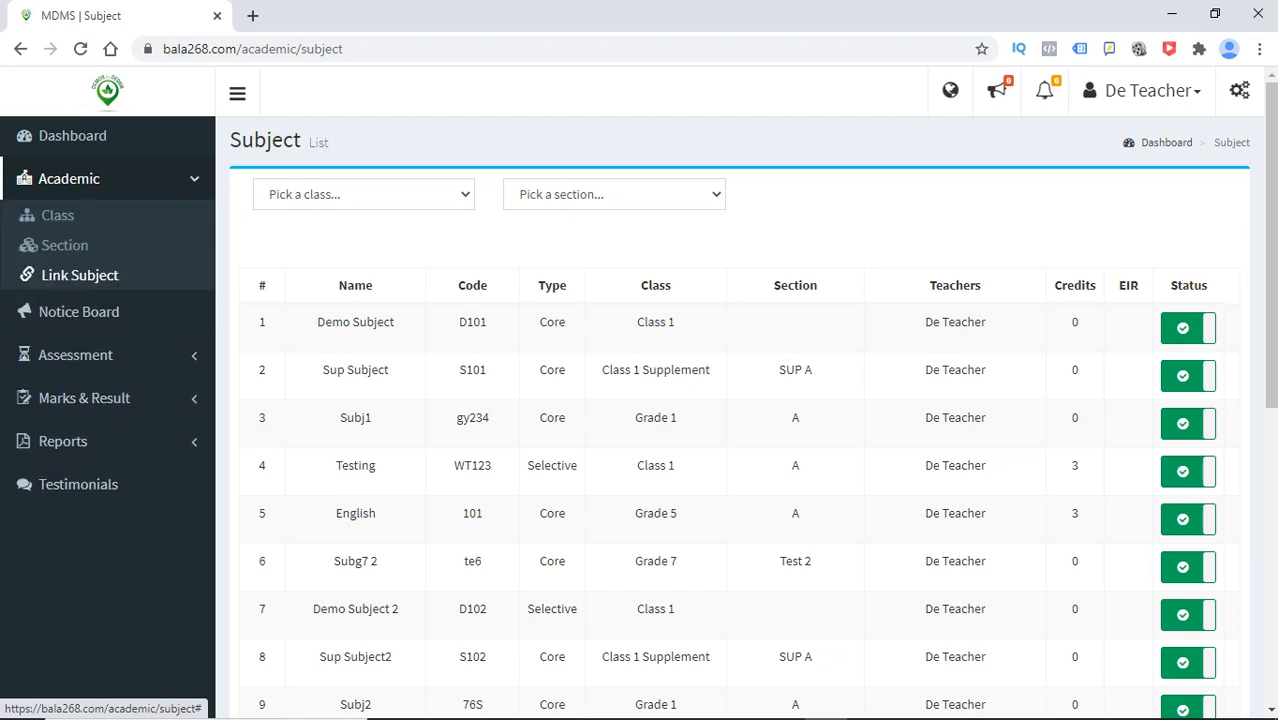
{"action": "left_click", "coordinate": [69, 178]}
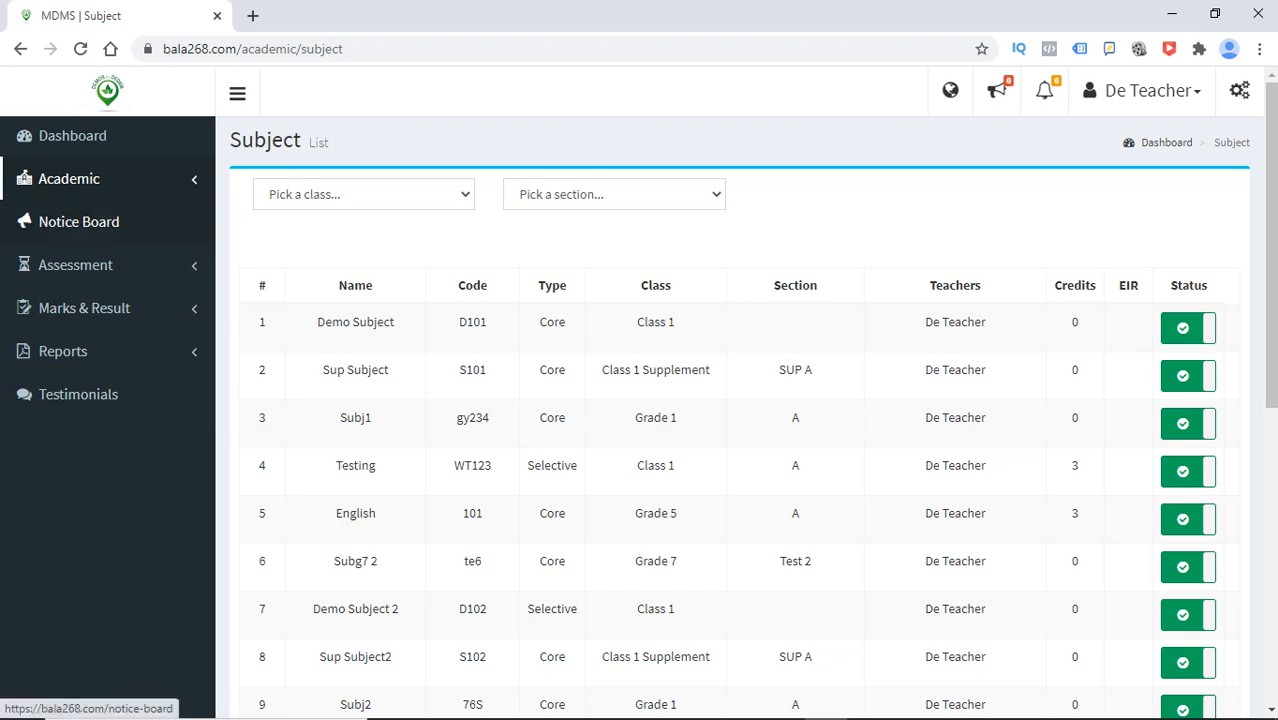
{"action": "left_click", "coordinate": [78, 221]}
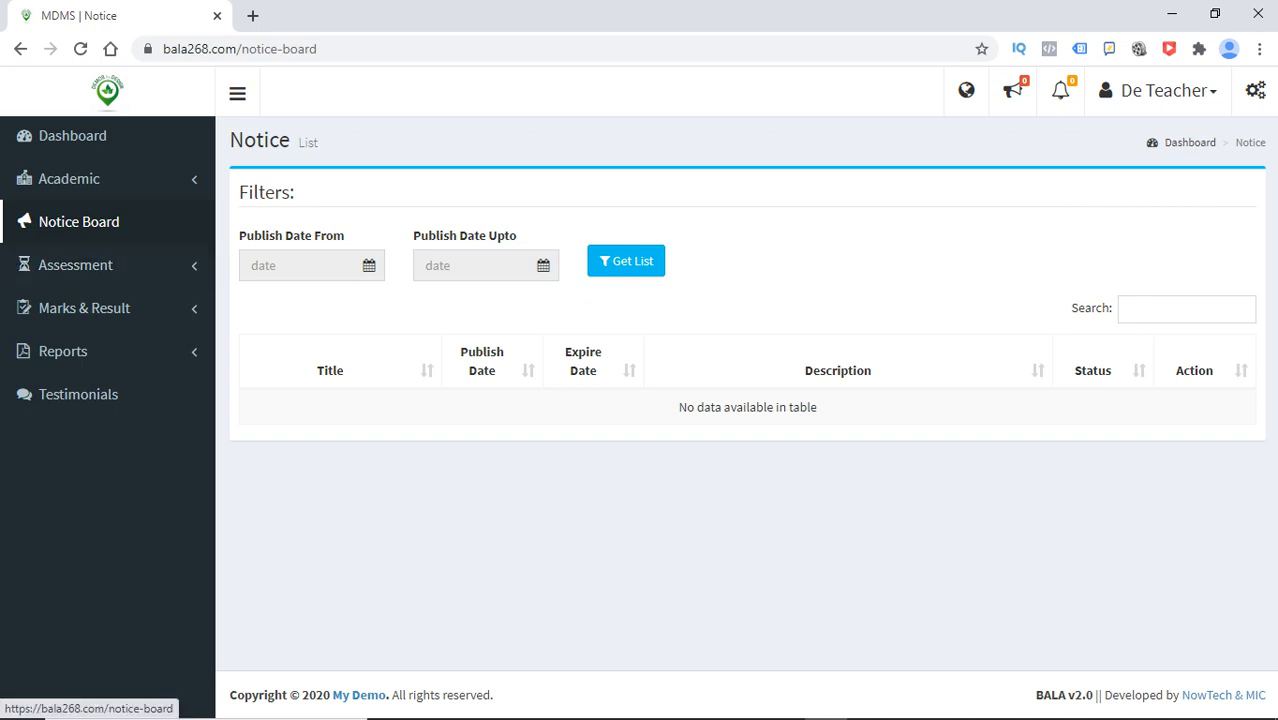
{"action": "left_click", "coordinate": [69, 179]}
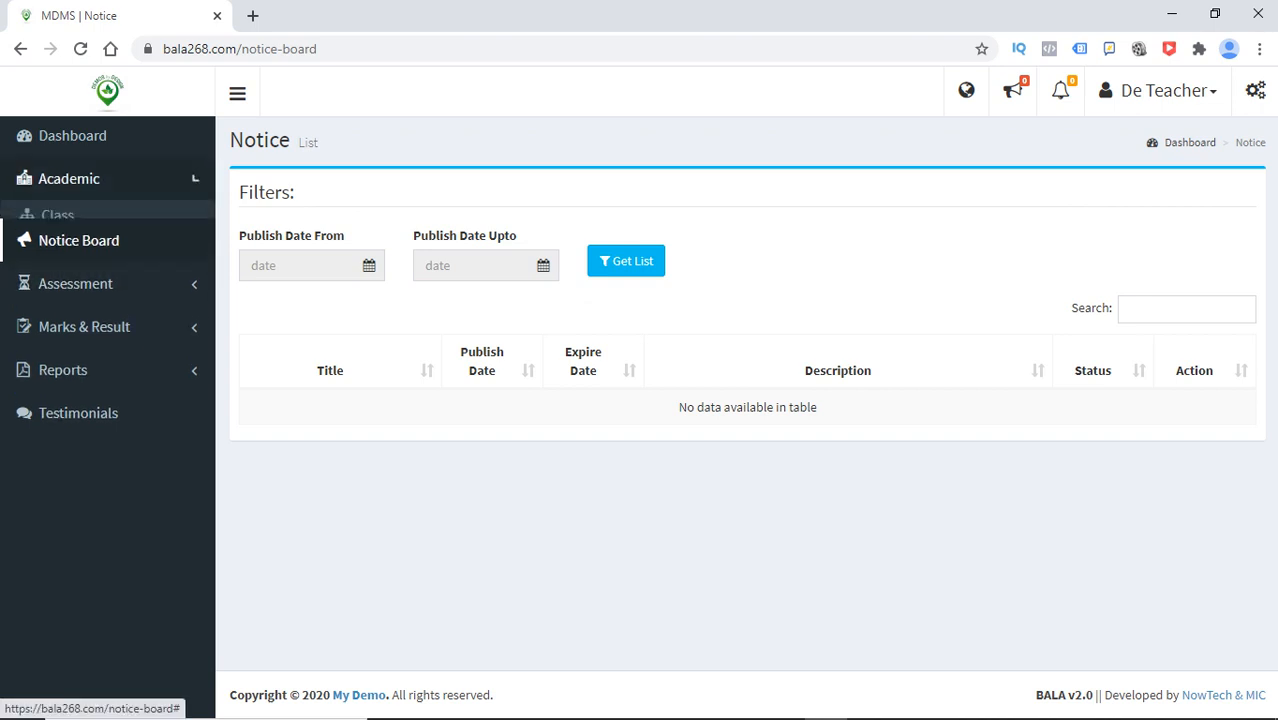
{"action": "left_click", "coordinate": [69, 179]}
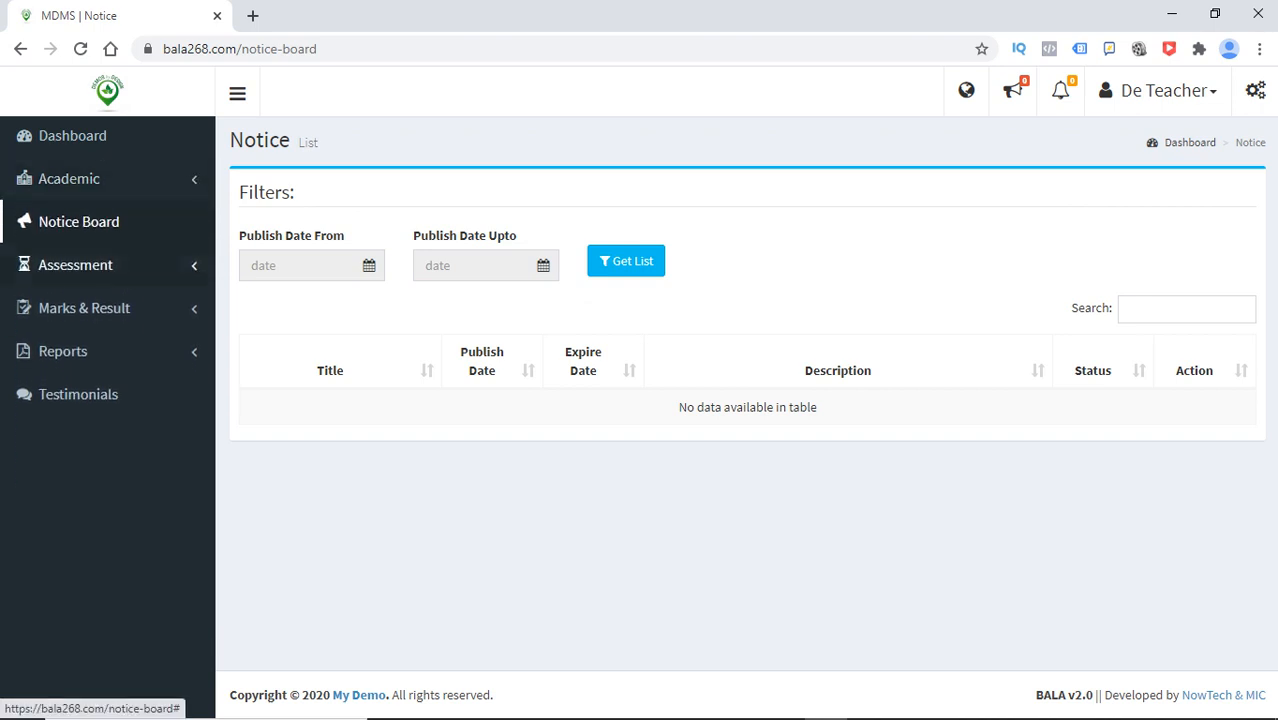
{"action": "left_click", "coordinate": [69, 179]}
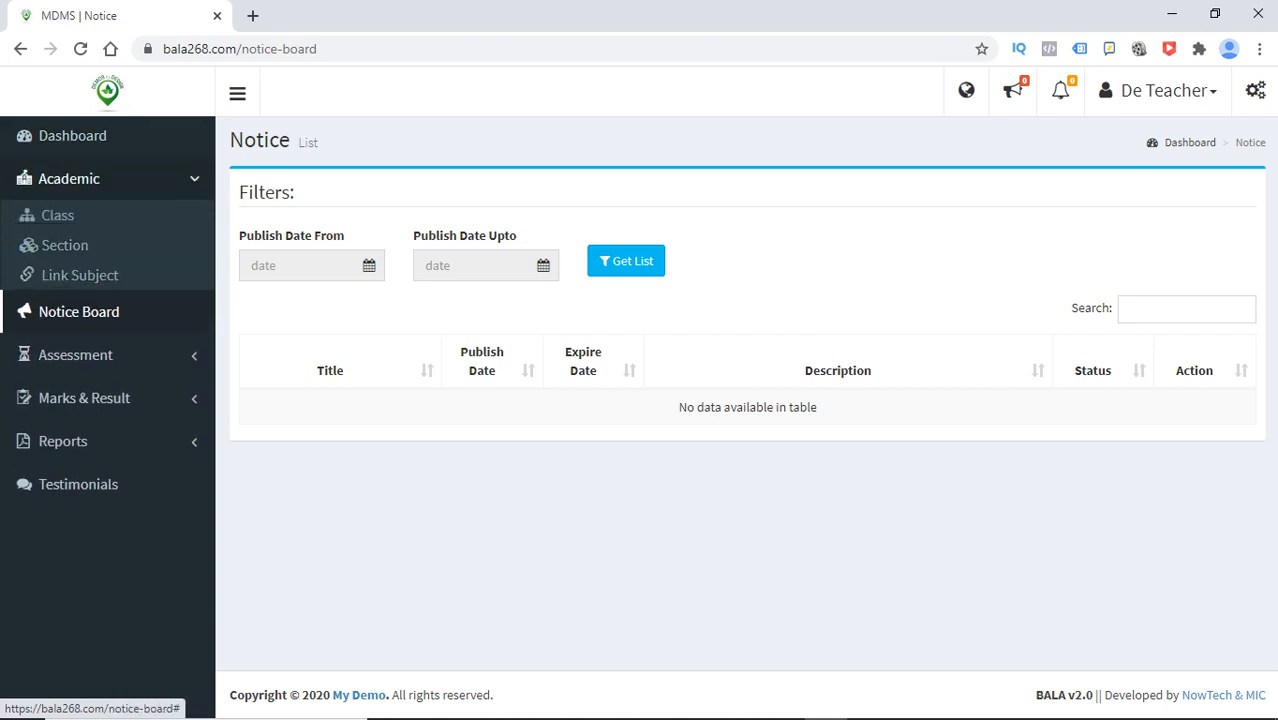
{"action": "left_click", "coordinate": [69, 179]}
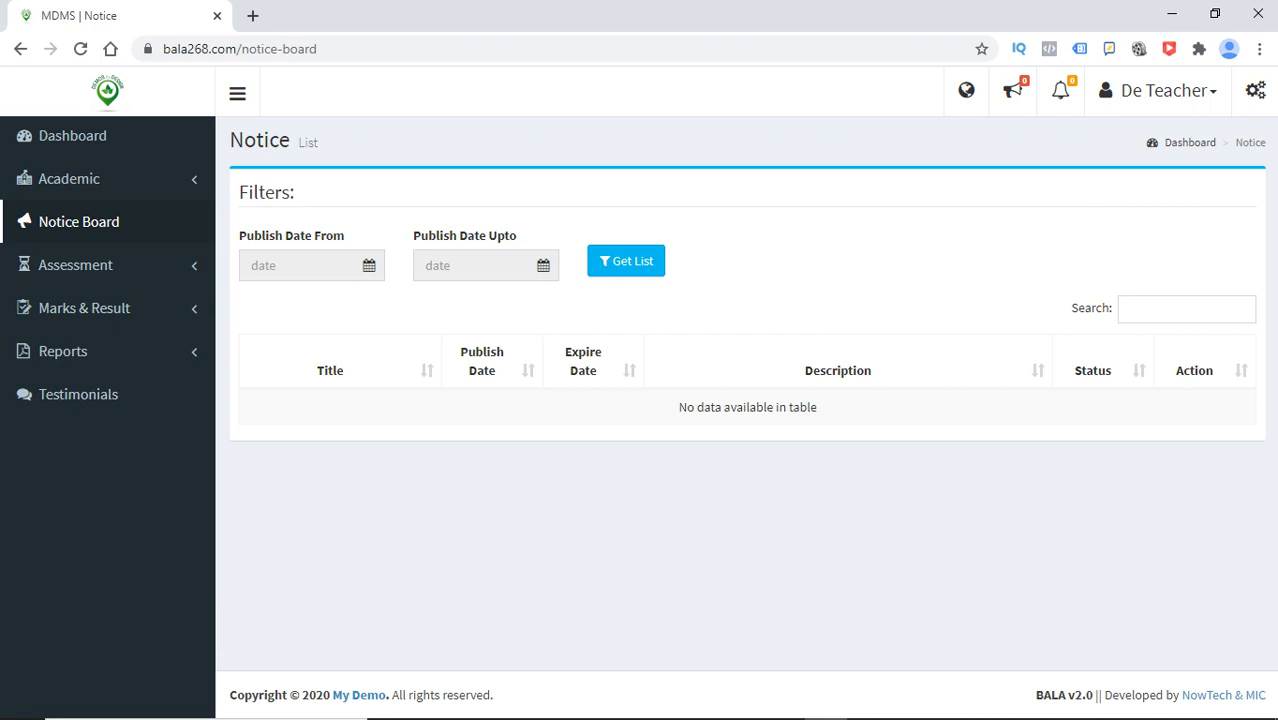
Open the list of assessment types and review the existing English Ass and Math Ass entries for Grade 5
{"action": "left_click", "coordinate": [75, 264]}
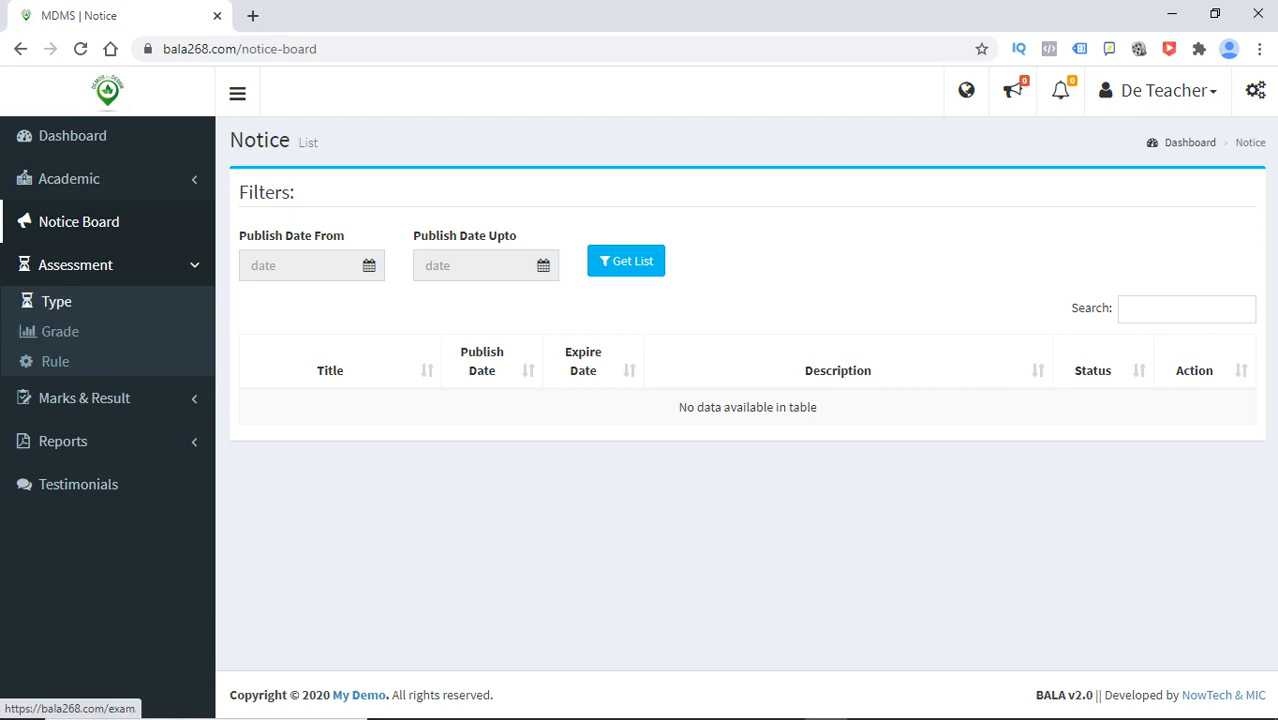
{"action": "left_click", "coordinate": [56, 301]}
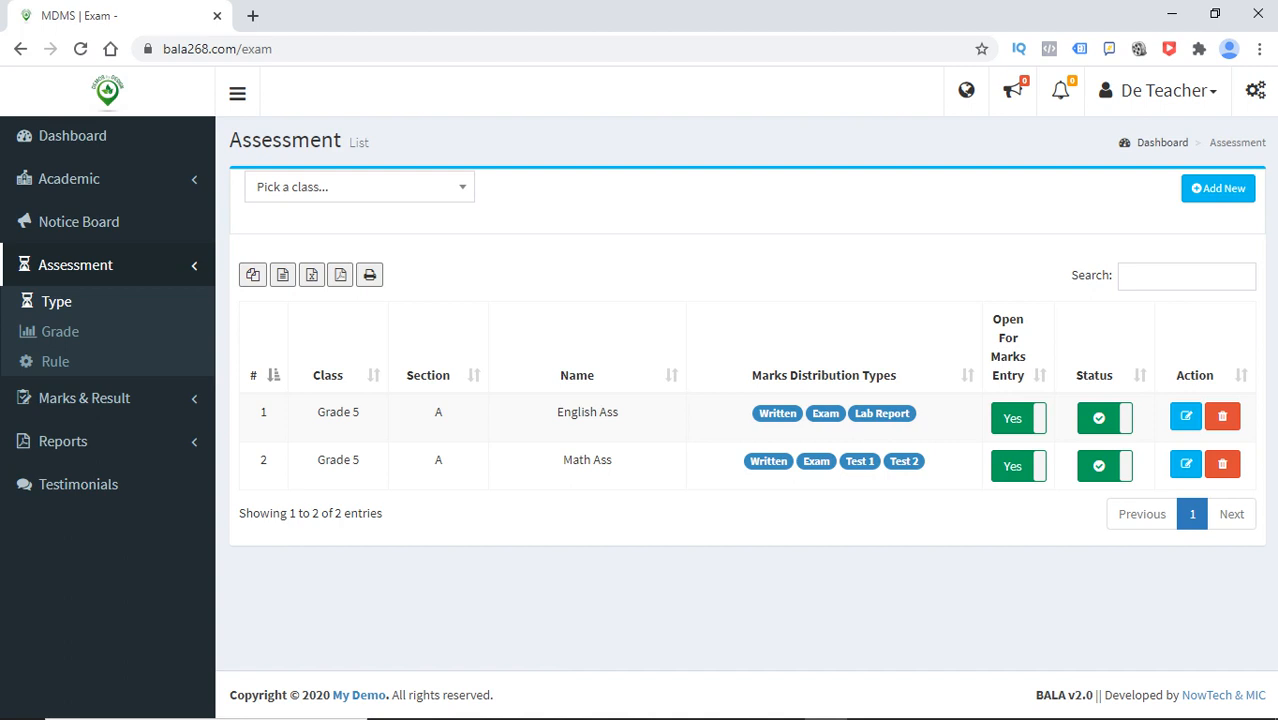
{"action": "left_click_drag", "start_coordinate": [619, 412], "coordinate": [556, 412]}
{"action": "left_click", "coordinate": [556, 413]}
{"action": "left_click_drag", "start_coordinate": [613, 460], "coordinate": [572, 460]}
{"action": "left_click", "coordinate": [612, 462]}
Delete the English Ass and Math Ass assessments from the assessment list
{"action": "left_click", "coordinate": [1222, 416]}
{"action": "left_click", "coordinate": [594, 457]}
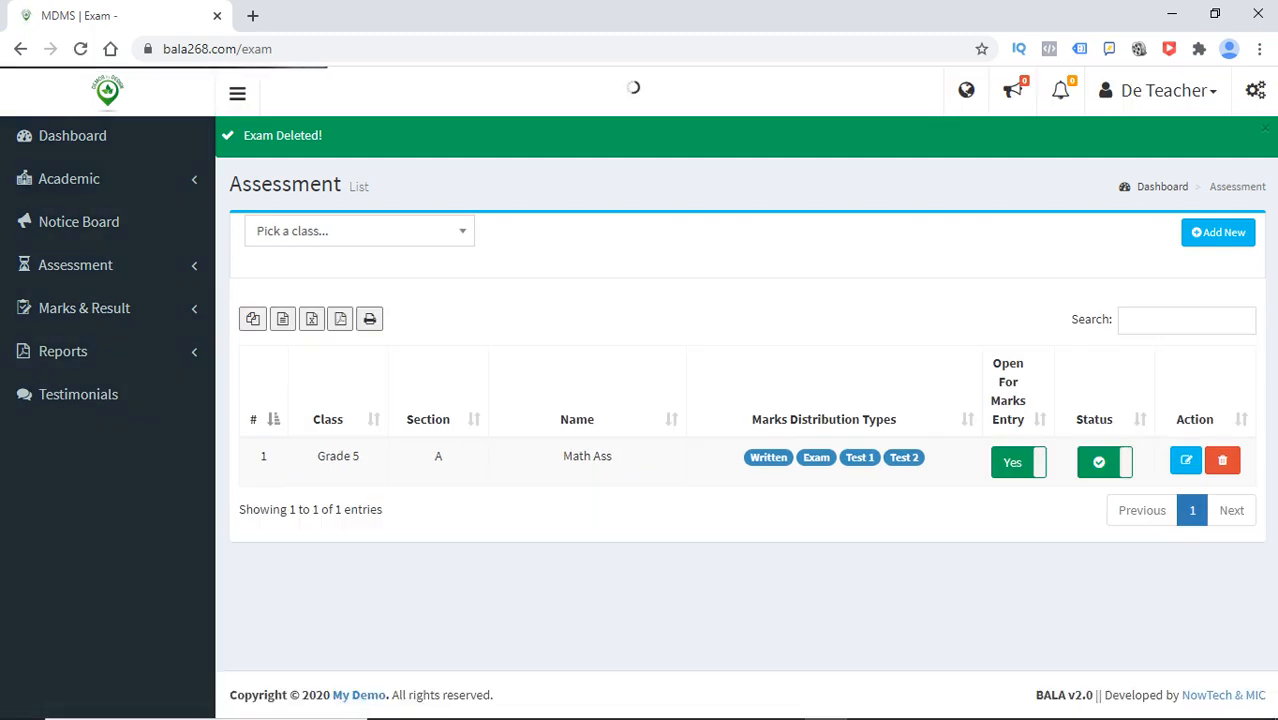
{"action": "left_click", "coordinate": [1222, 460]}
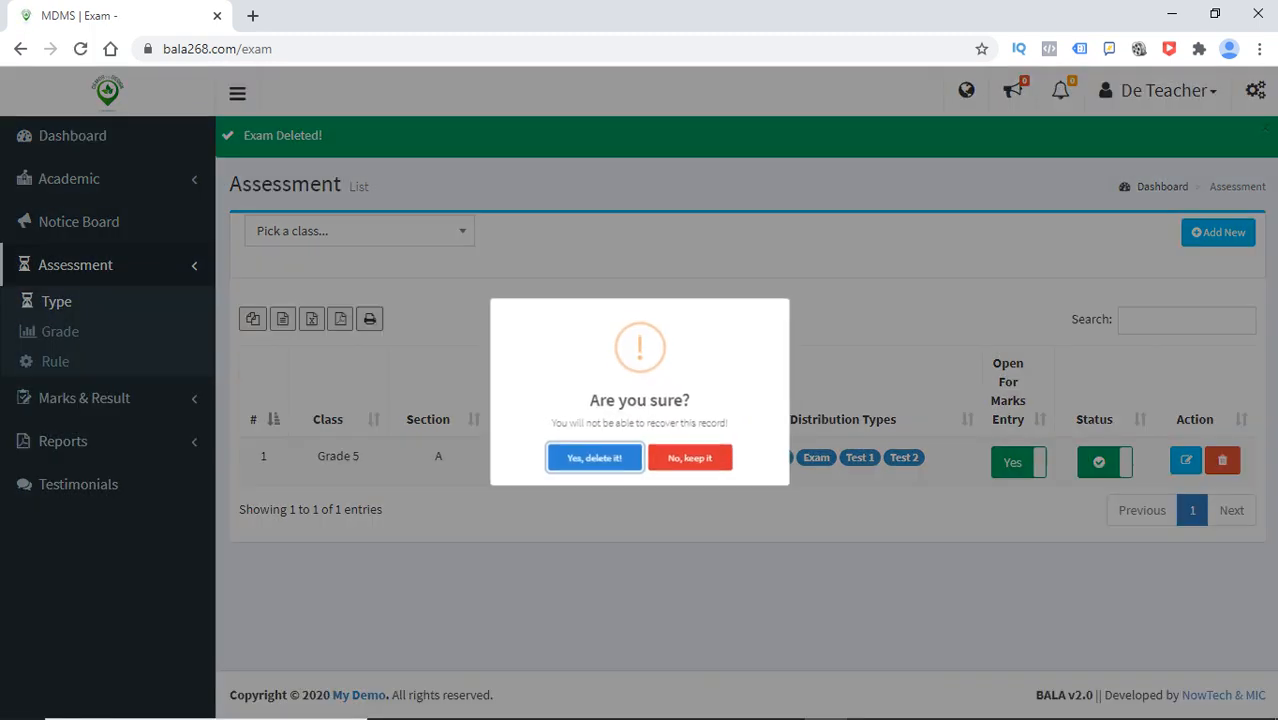
{"action": "left_click", "coordinate": [594, 457]}
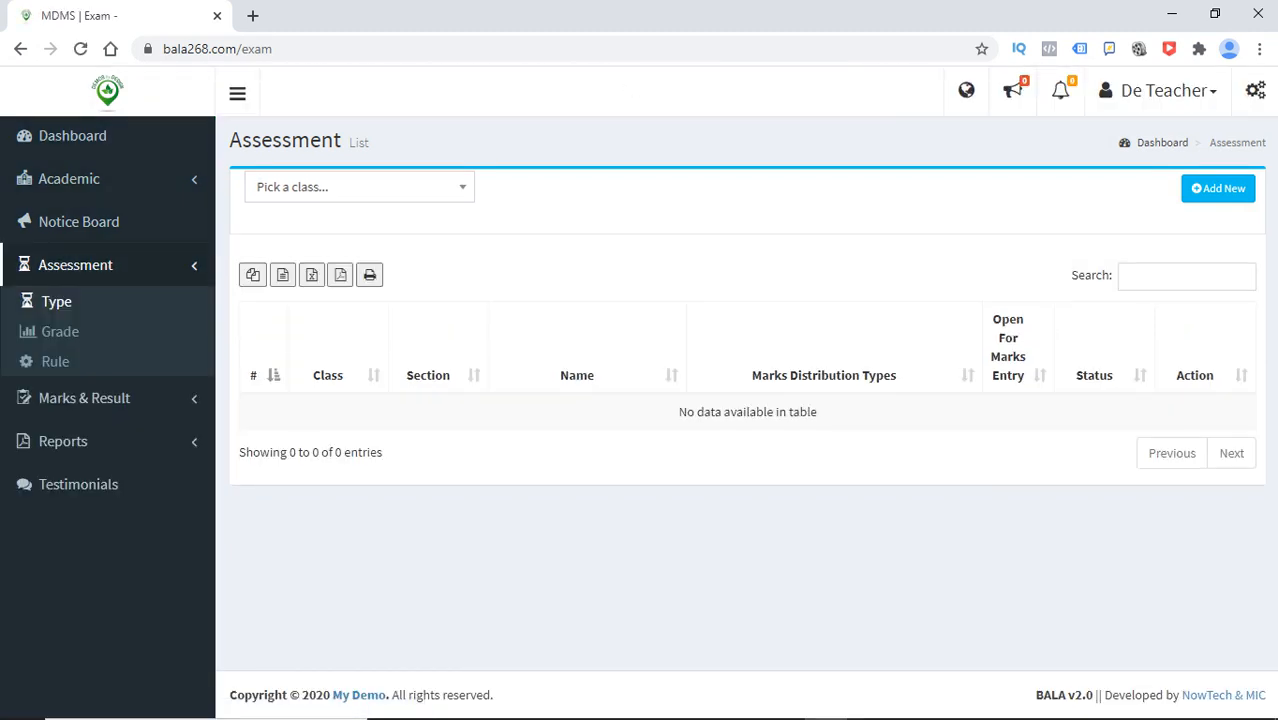
Start a new assessment and assign it to class Grade 5, section A
{"action": "left_click", "coordinate": [1218, 188]}
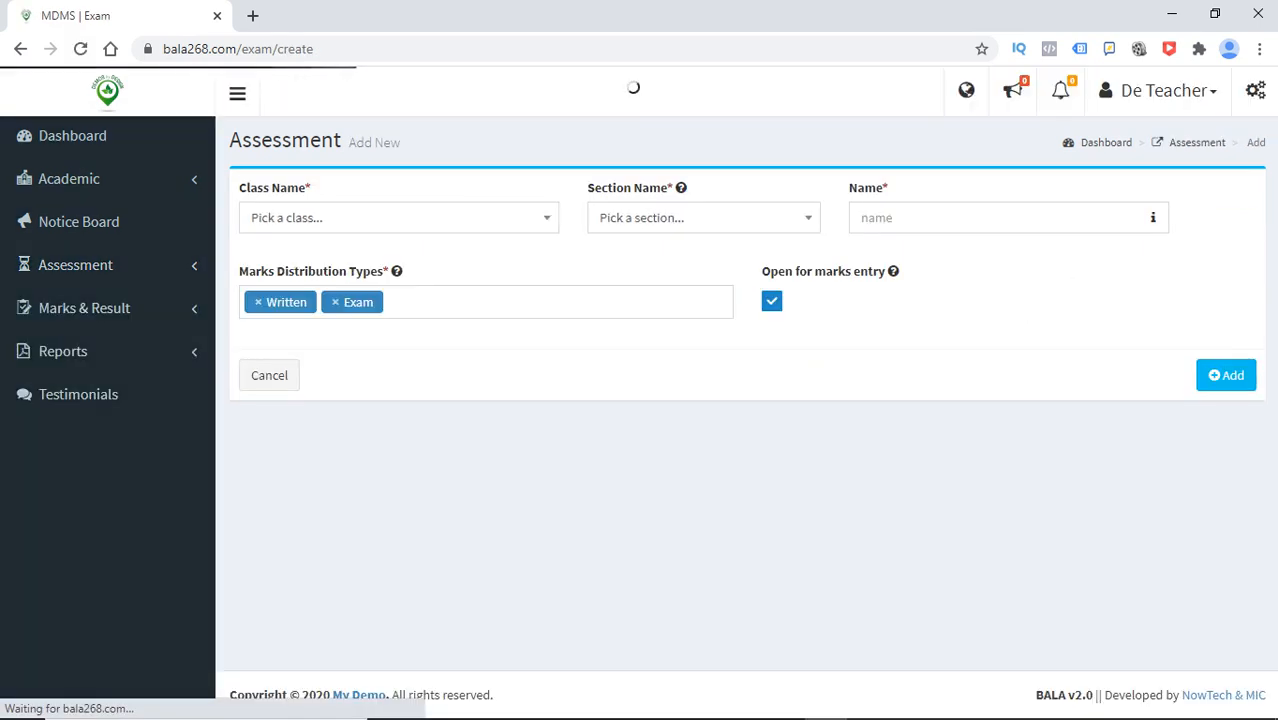
{"action": "left_click", "coordinate": [399, 218]}
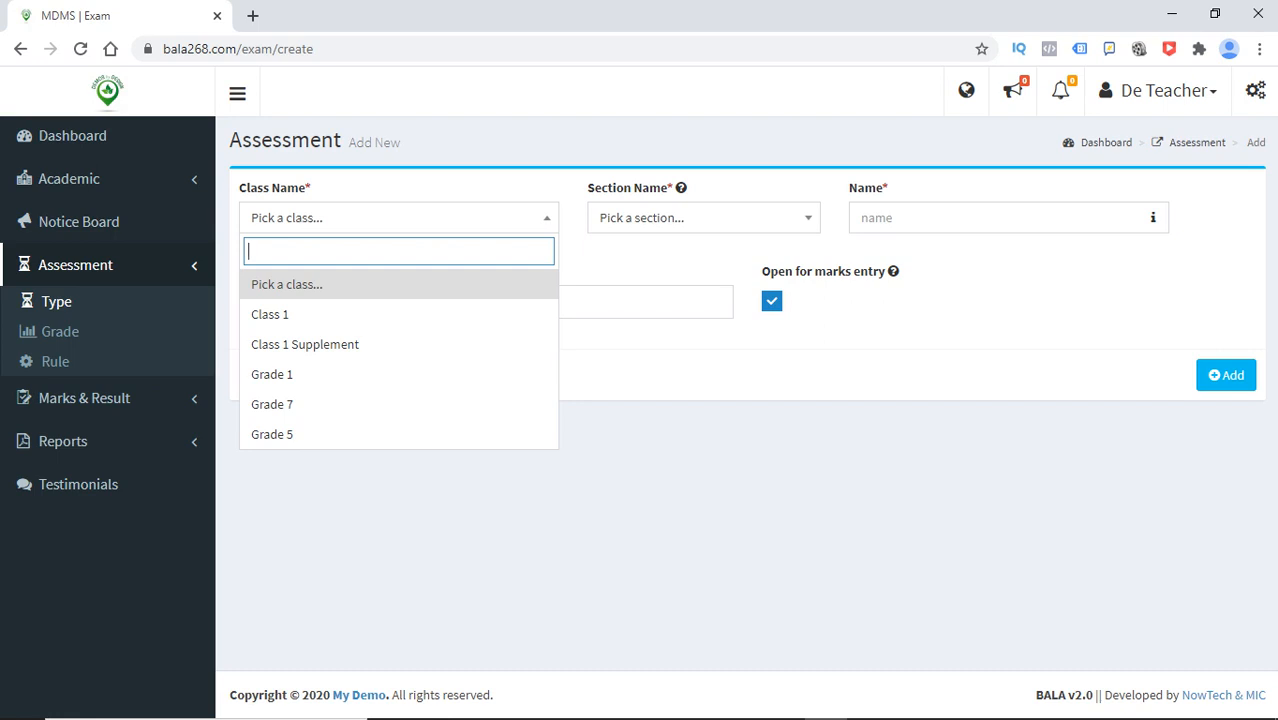
{"action": "type", "text": "gr"}
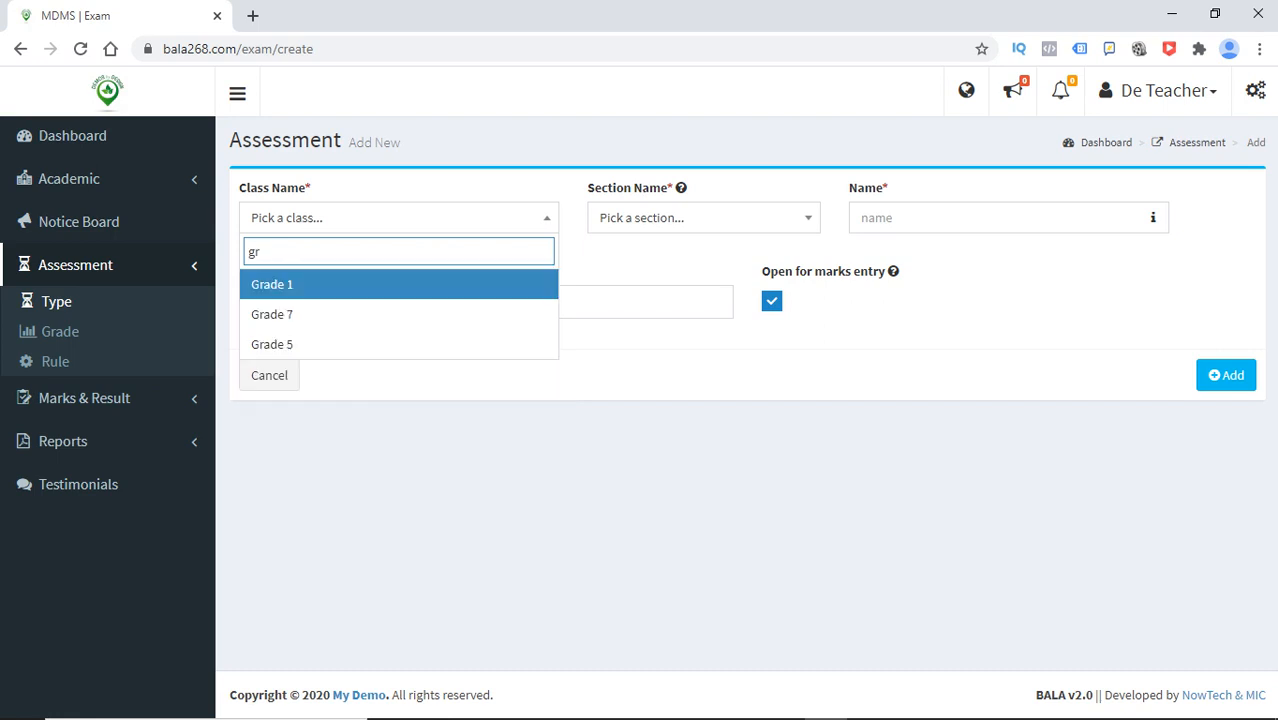
{"action": "key", "text": "Down"}
{"action": "key", "text": "Down"}
{"action": "key", "text": "Return"}
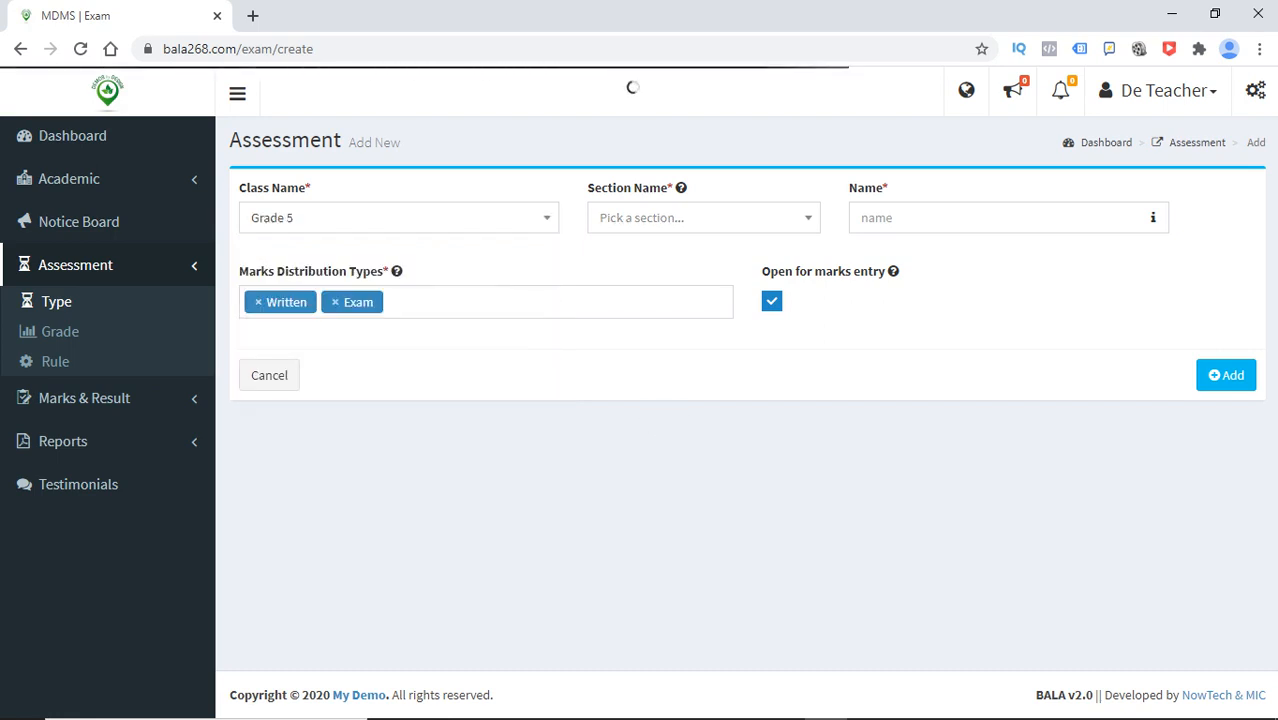
{"action": "left_click", "coordinate": [703, 218]}
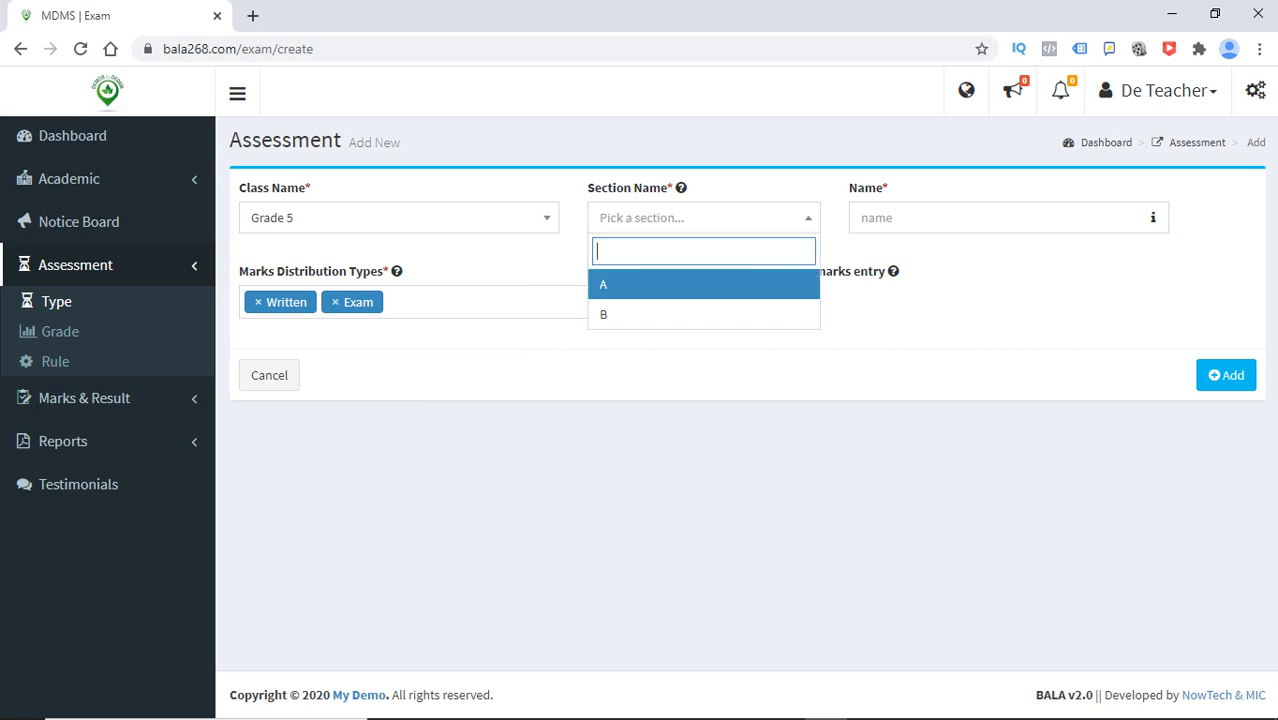
{"action": "key", "text": "Return"}
{"action": "left_click", "coordinate": [1000, 218]}
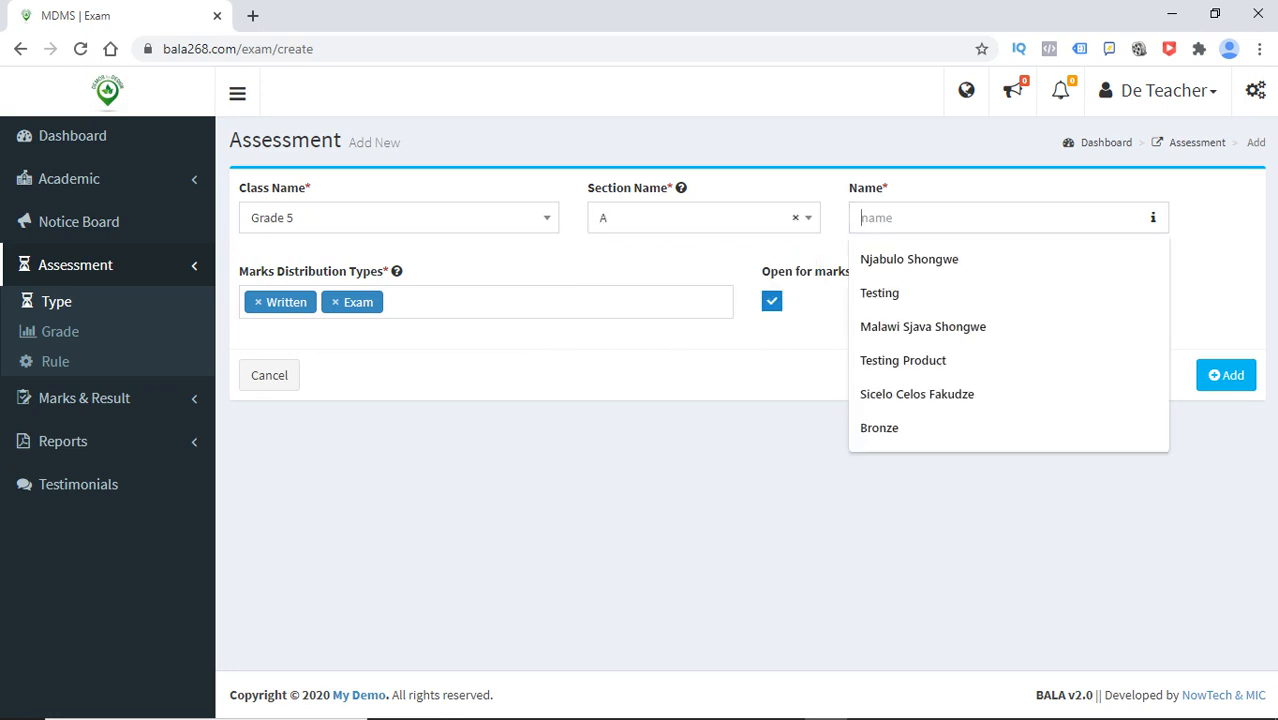
{"action": "left_click", "coordinate": [69, 178]}
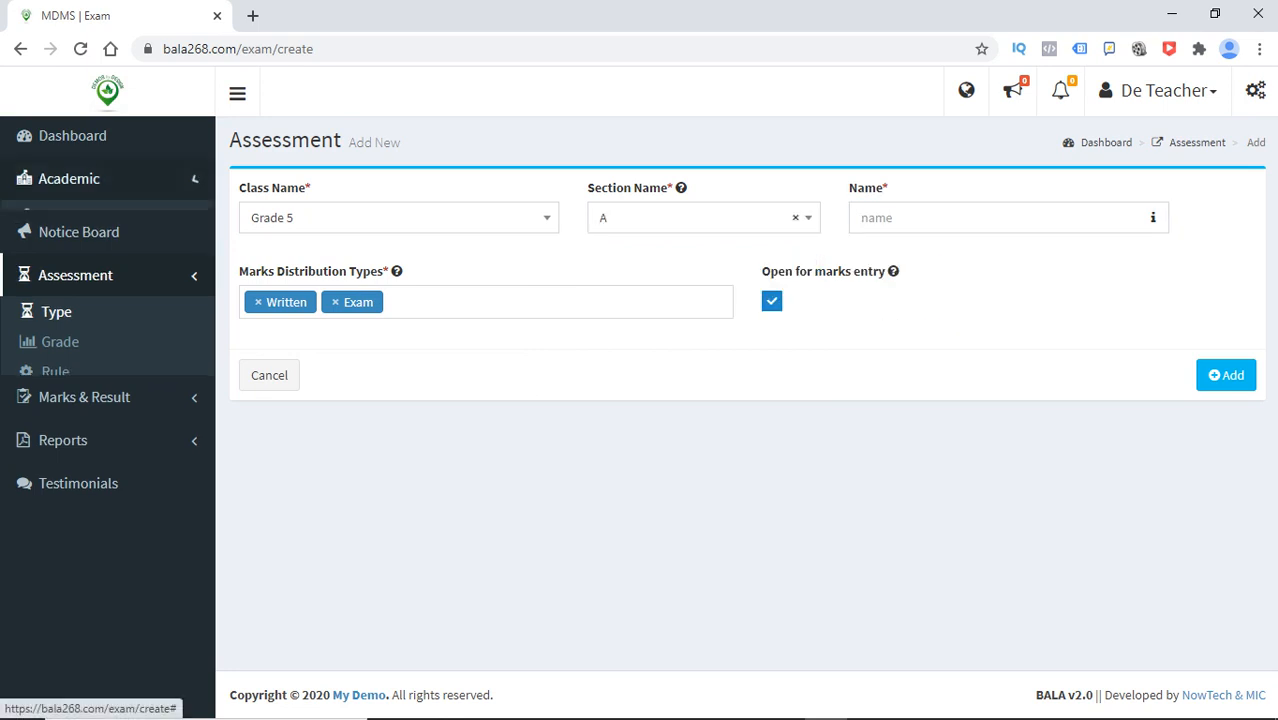
{"action": "right_click", "coordinate": [62, 243]}
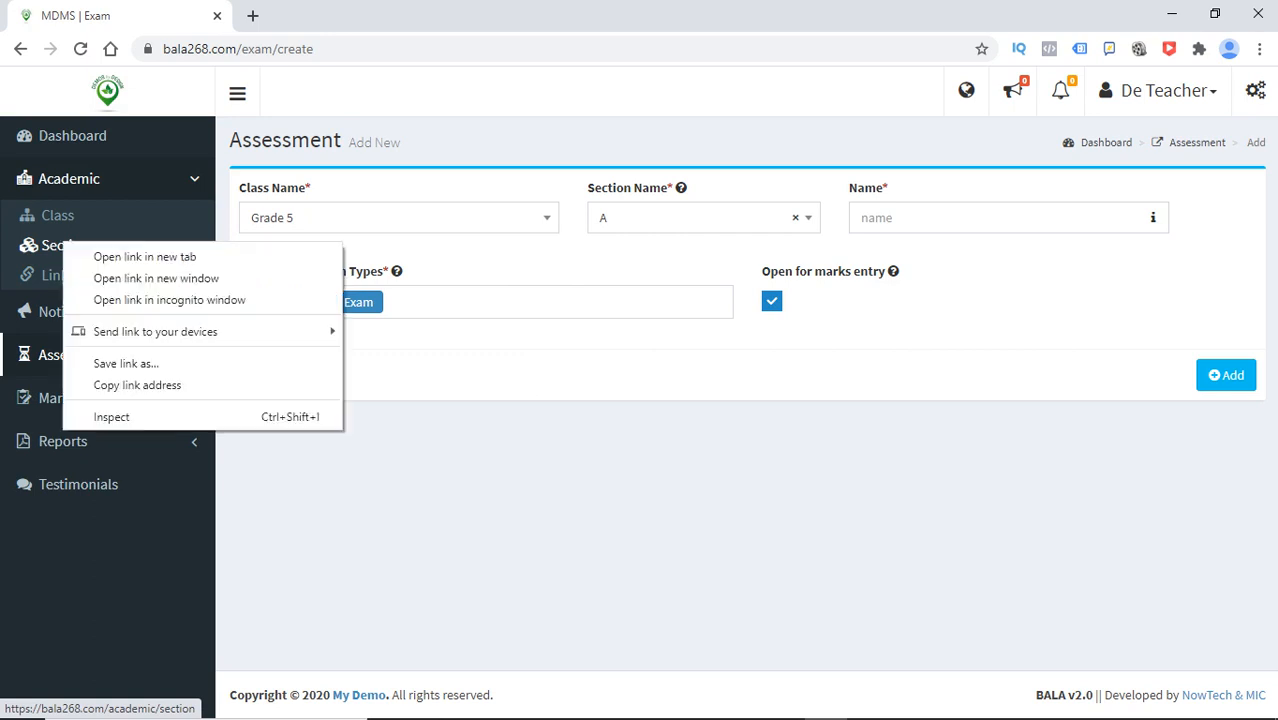
{"action": "left_click", "coordinate": [130, 254]}
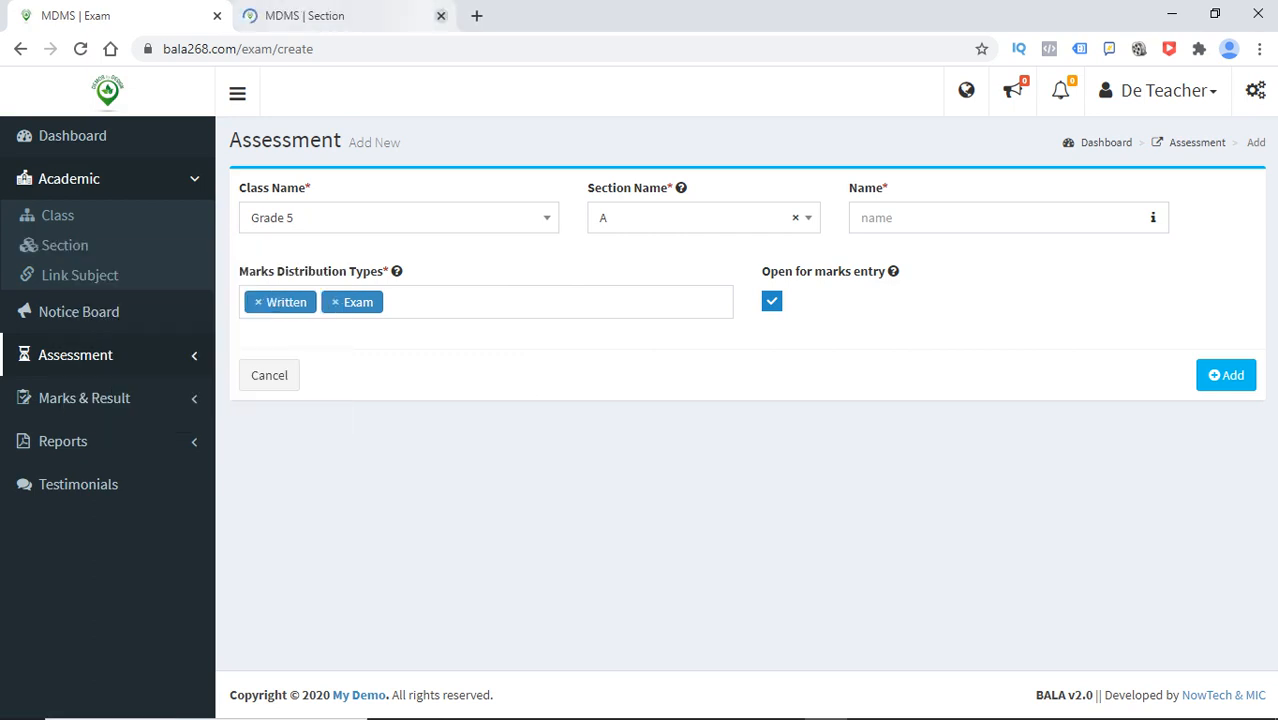
{"action": "left_click", "coordinate": [441, 16]}
Open the linked subjects list in a separate browser tab and check the English subject row for Grade 5, section A
{"action": "right_click", "coordinate": [100, 270]}
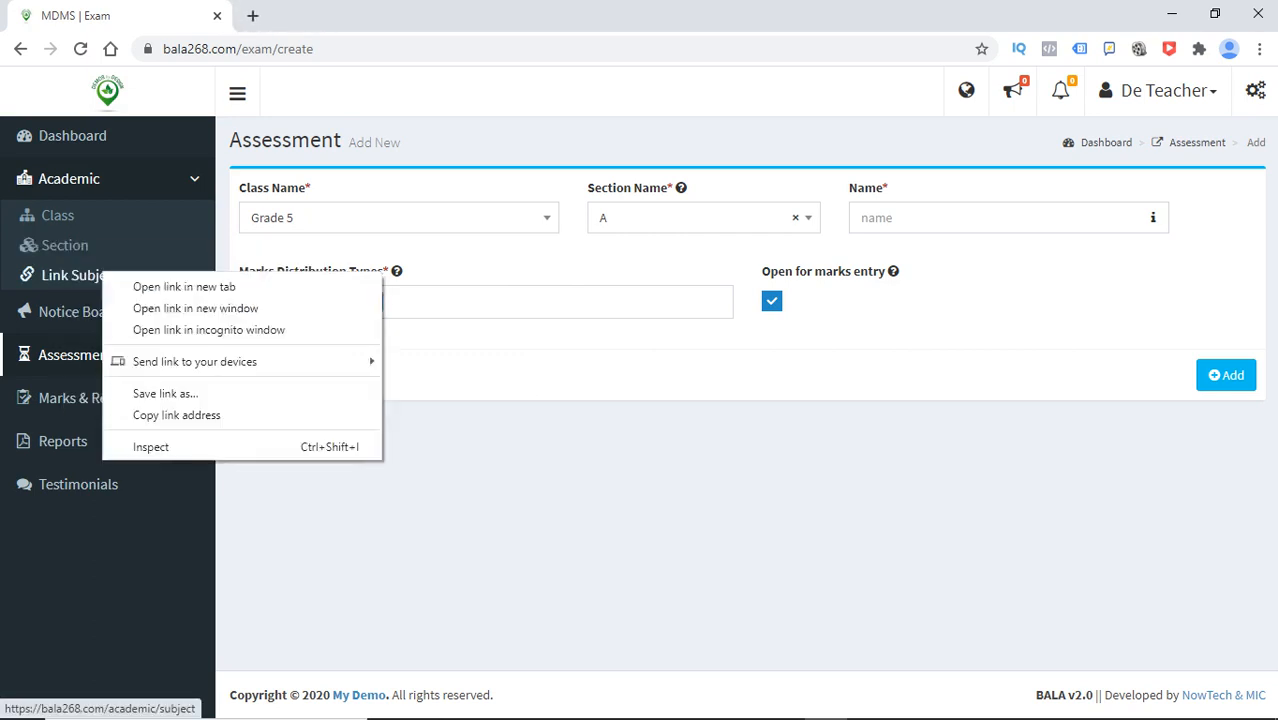
{"action": "left_click", "coordinate": [150, 286]}
{"action": "left_click", "coordinate": [322, 16]}
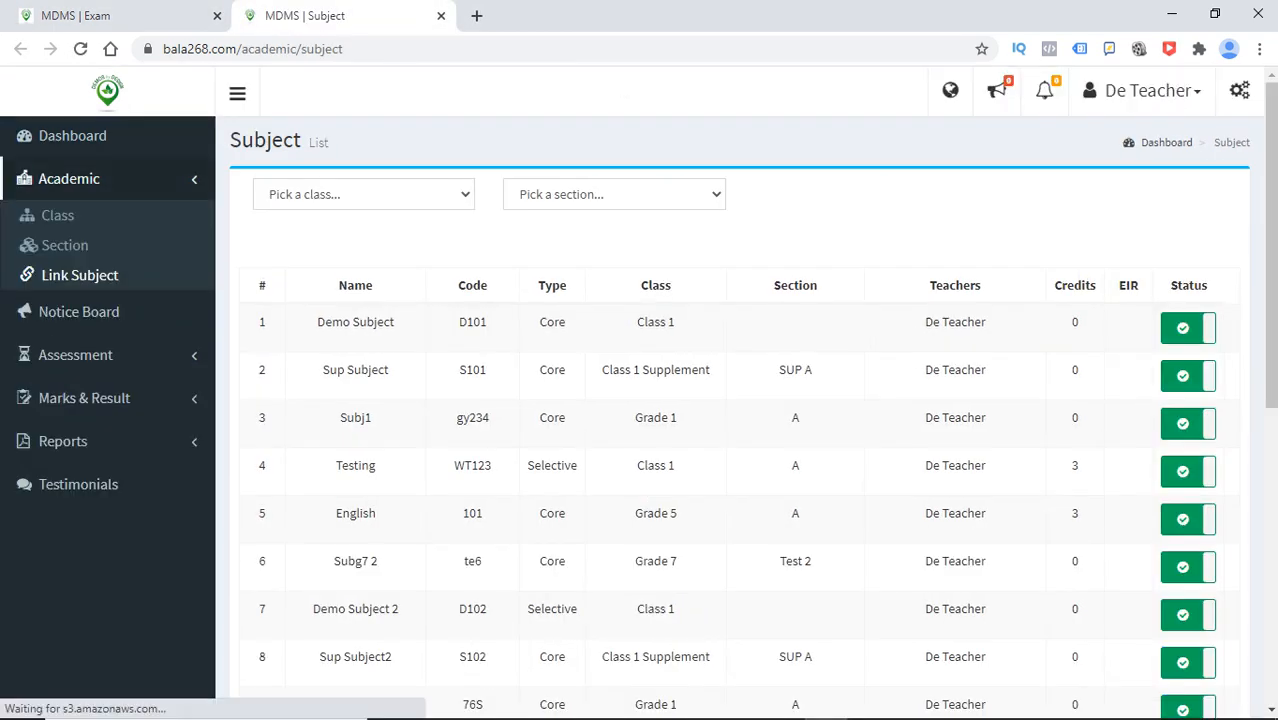
{"action": "scroll", "coordinate": [730, 420], "scroll_direction": "down", "scroll_amount": 2}
{"action": "left_click_drag", "start_coordinate": [1271, 365], "coordinate": [1271, 399]}
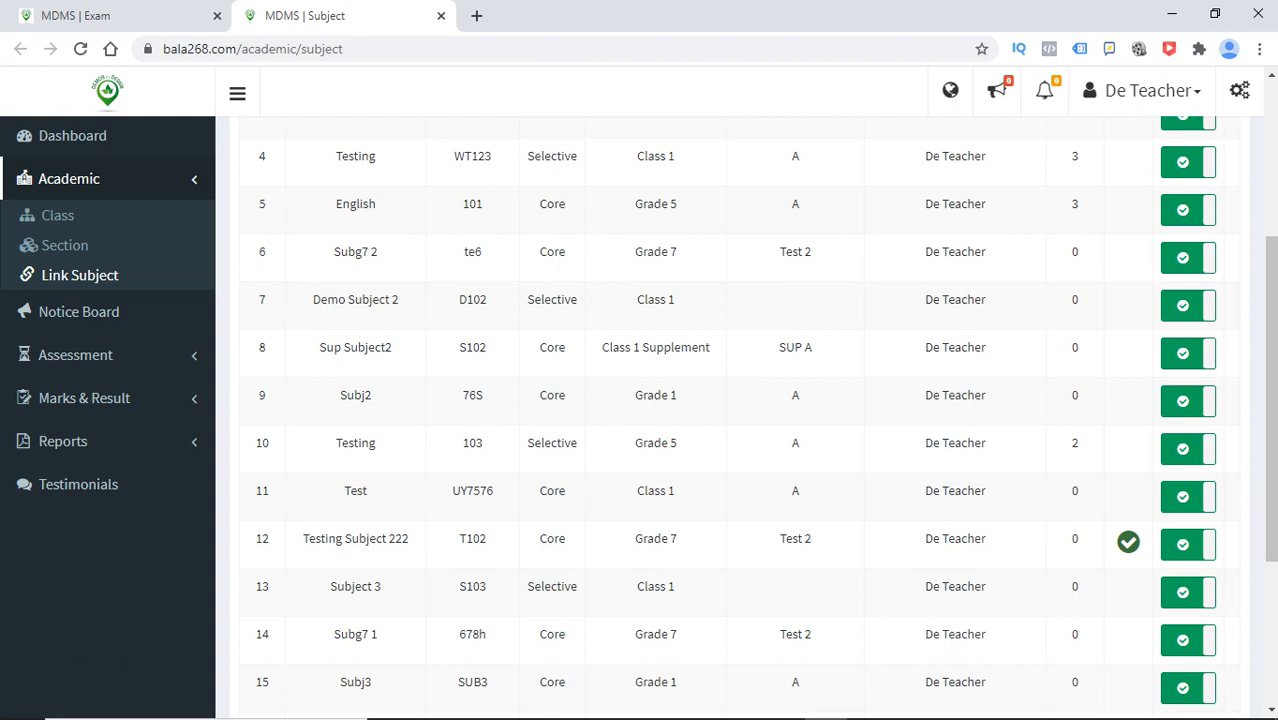
{"action": "double_click", "coordinate": [355, 204]}
{"action": "left_click", "coordinate": [355, 204]}
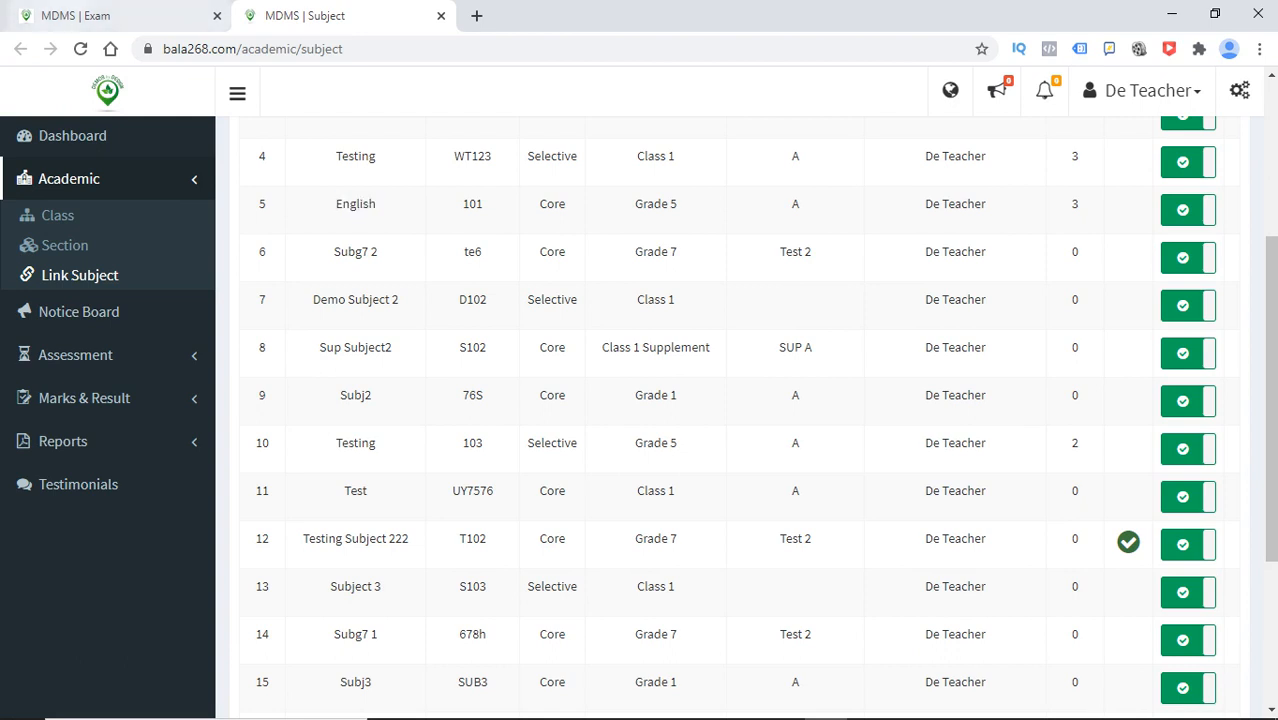
Return to the new assessment form and name the assessment "Eng Assessement"
{"action": "left_click", "coordinate": [110, 16]}
{"action": "left_click", "coordinate": [861, 217]}
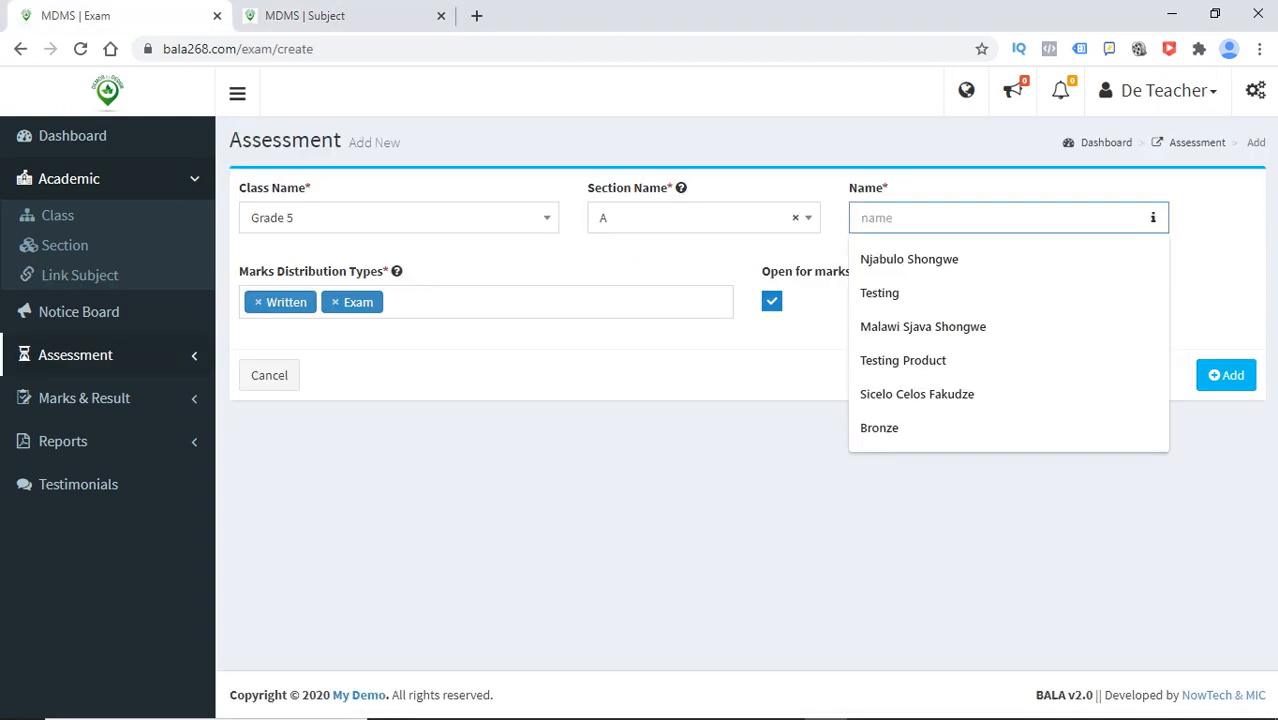
{"action": "type", "text": "Eng"}
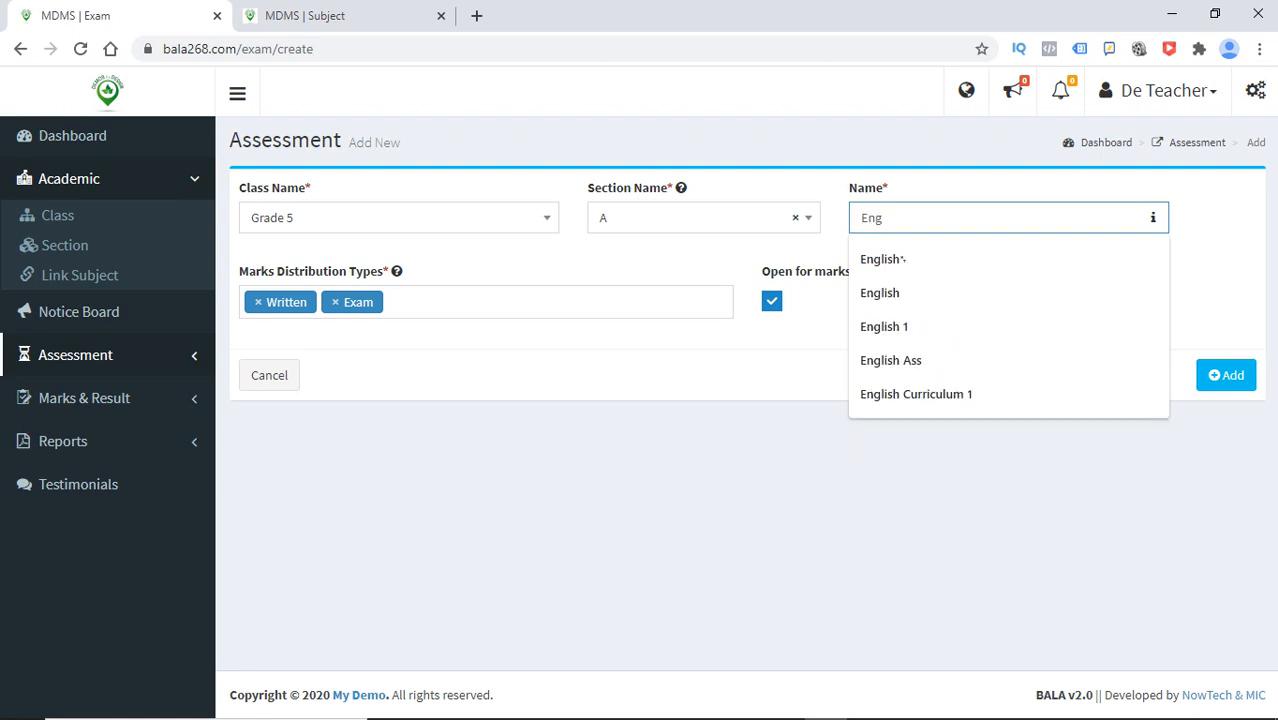
{"action": "key", "text": "Escape"}
{"action": "type", "text": "Ass"}
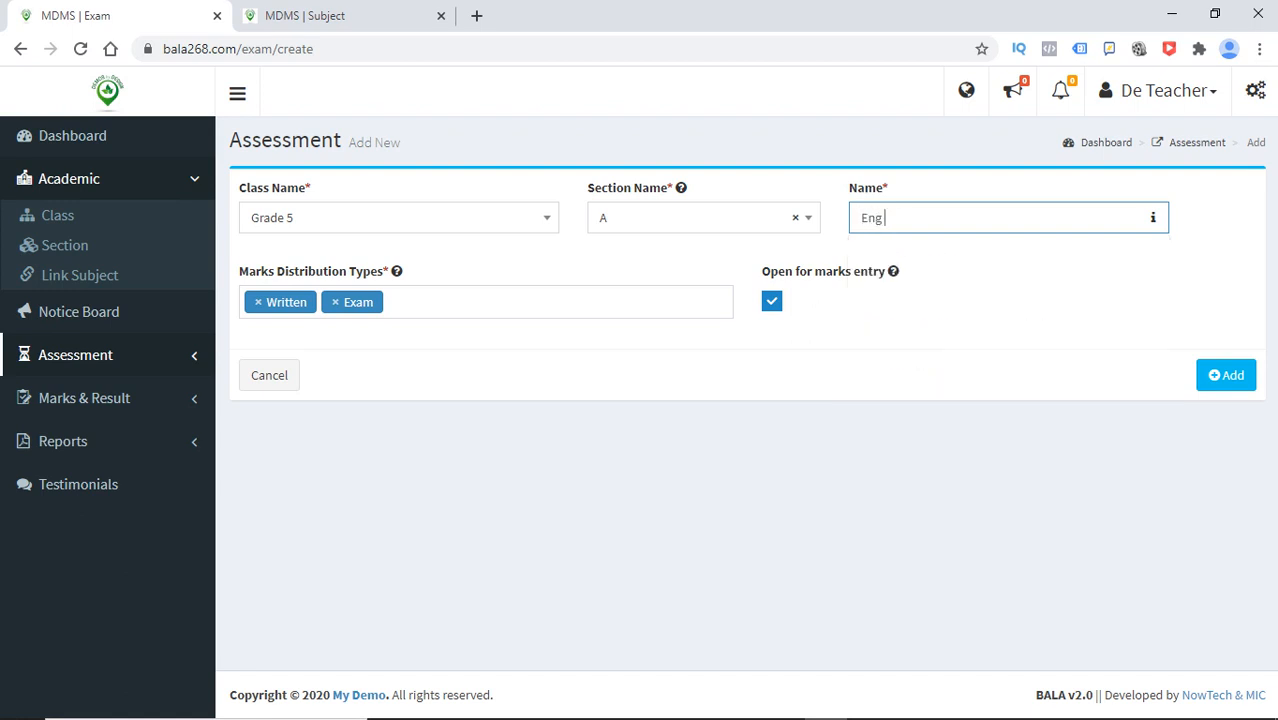
{"action": "type", "text": "essement"}
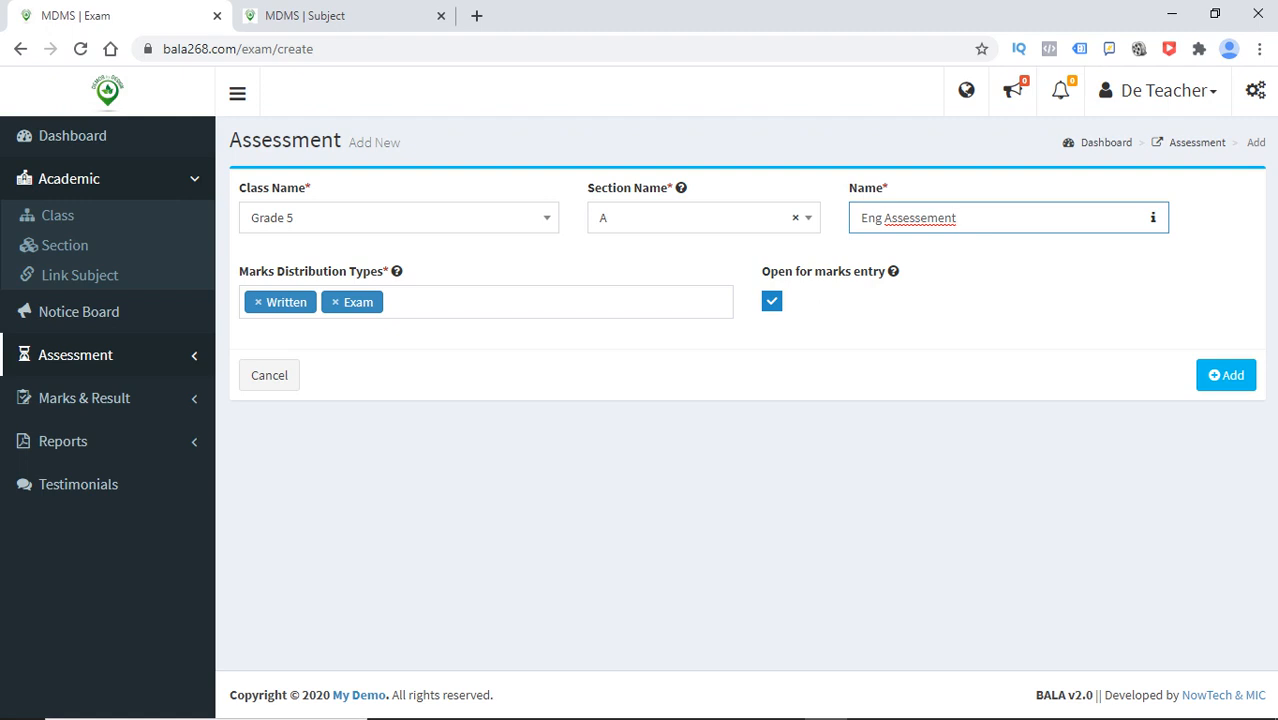
{"action": "key", "text": "Tab"}
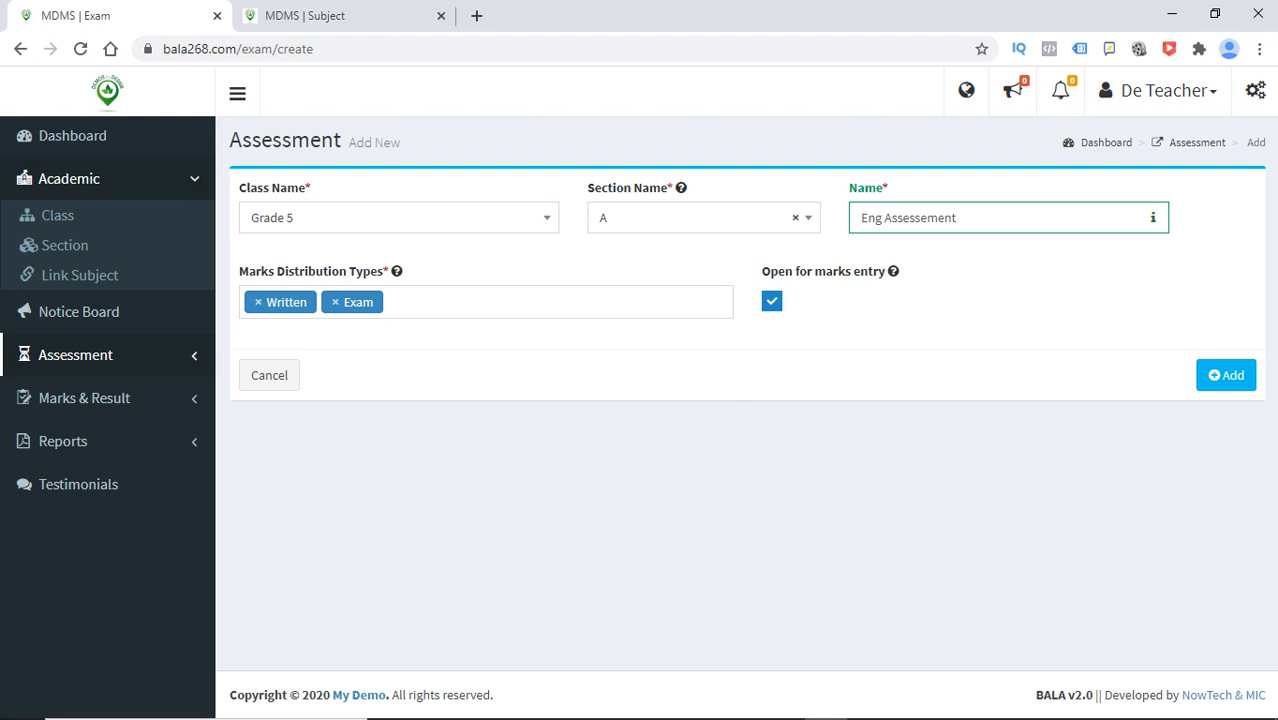
Clear the default marks distribution types of the Eng Assessement and select Exam instead
{"action": "left_click", "coordinate": [258, 302]}
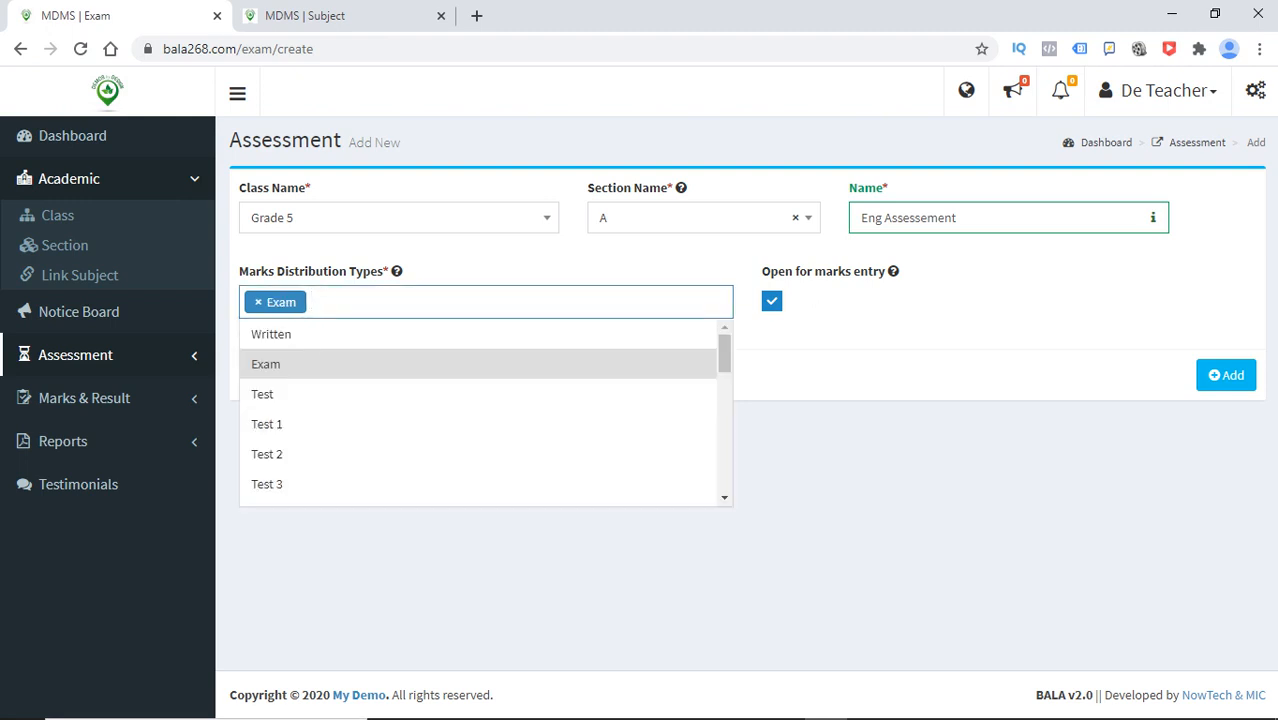
{"action": "left_click", "coordinate": [258, 302]}
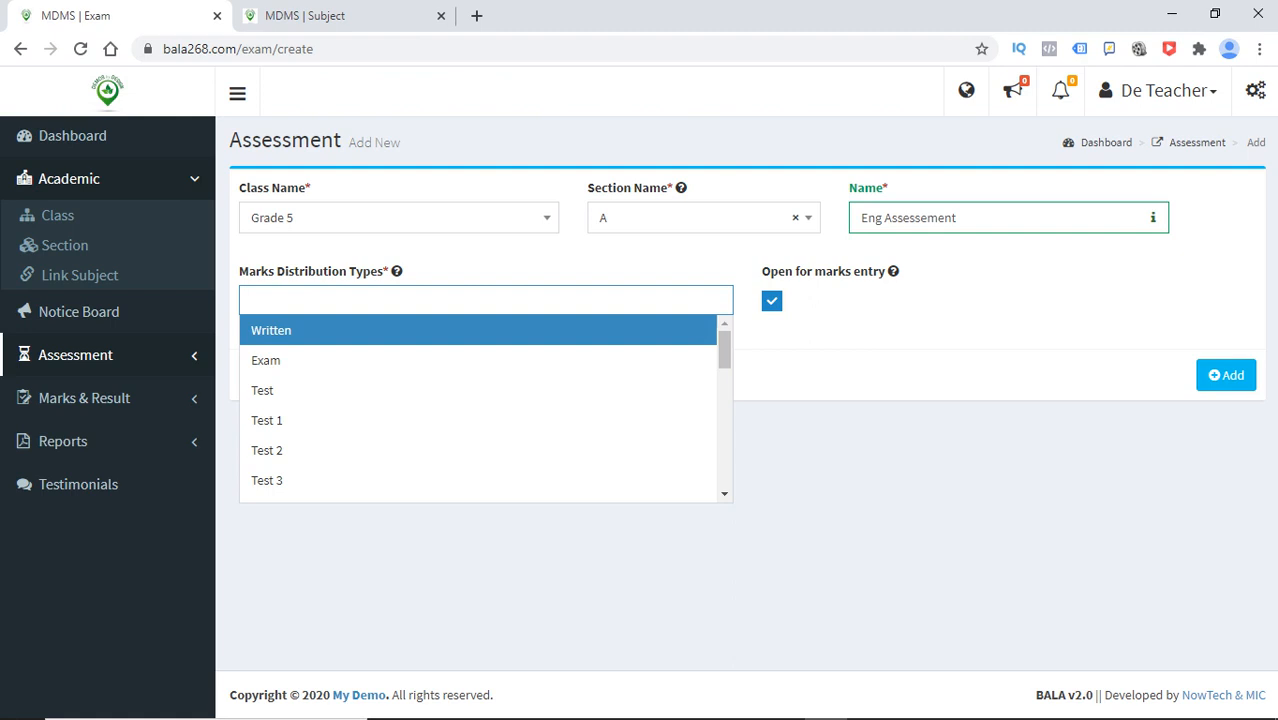
{"action": "key", "text": "Escape"}
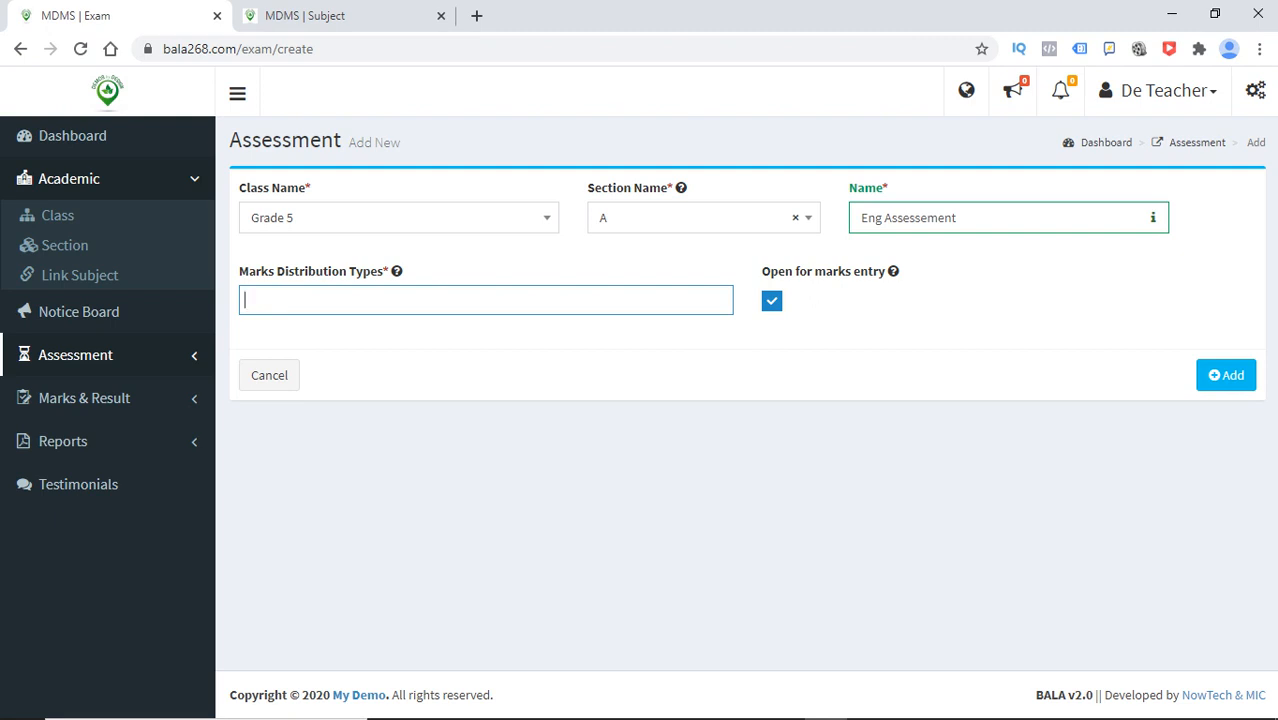
{"action": "type", "text": "ex"}
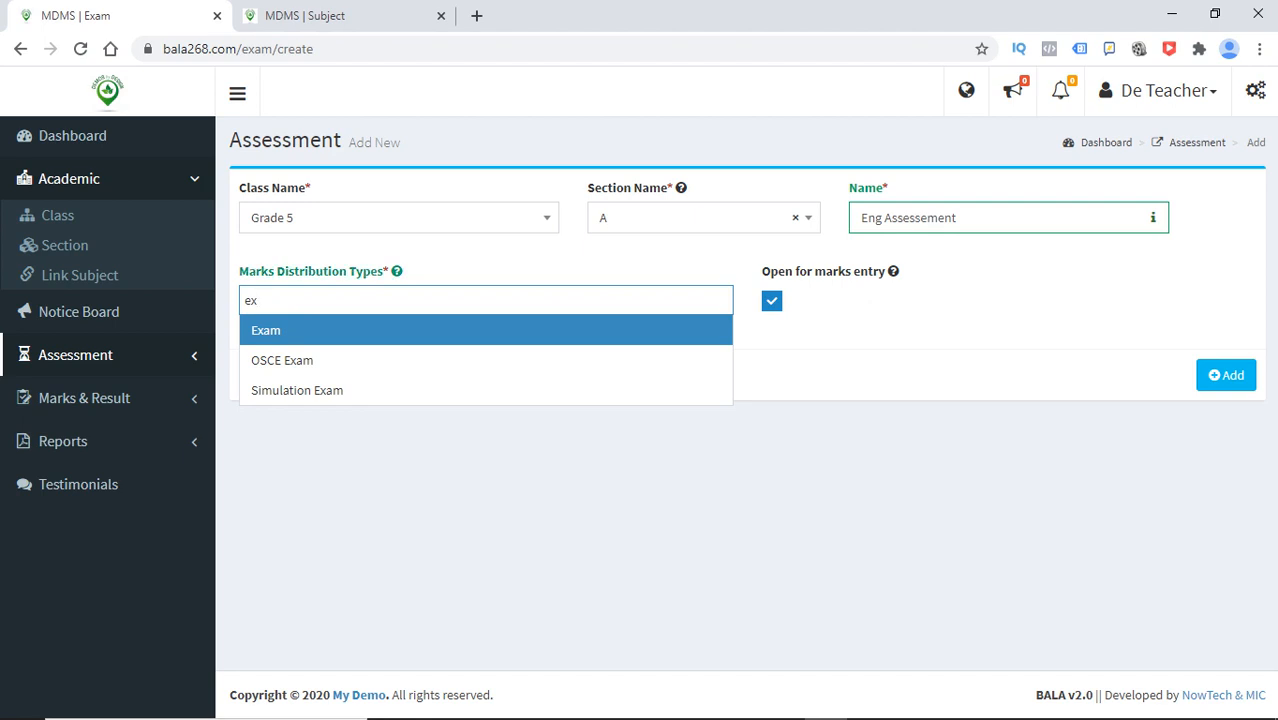
{"action": "key", "text": "Return"}
Add Test 1 and Test to the assessment's marks distribution types
{"action": "key", "text": "Return"}
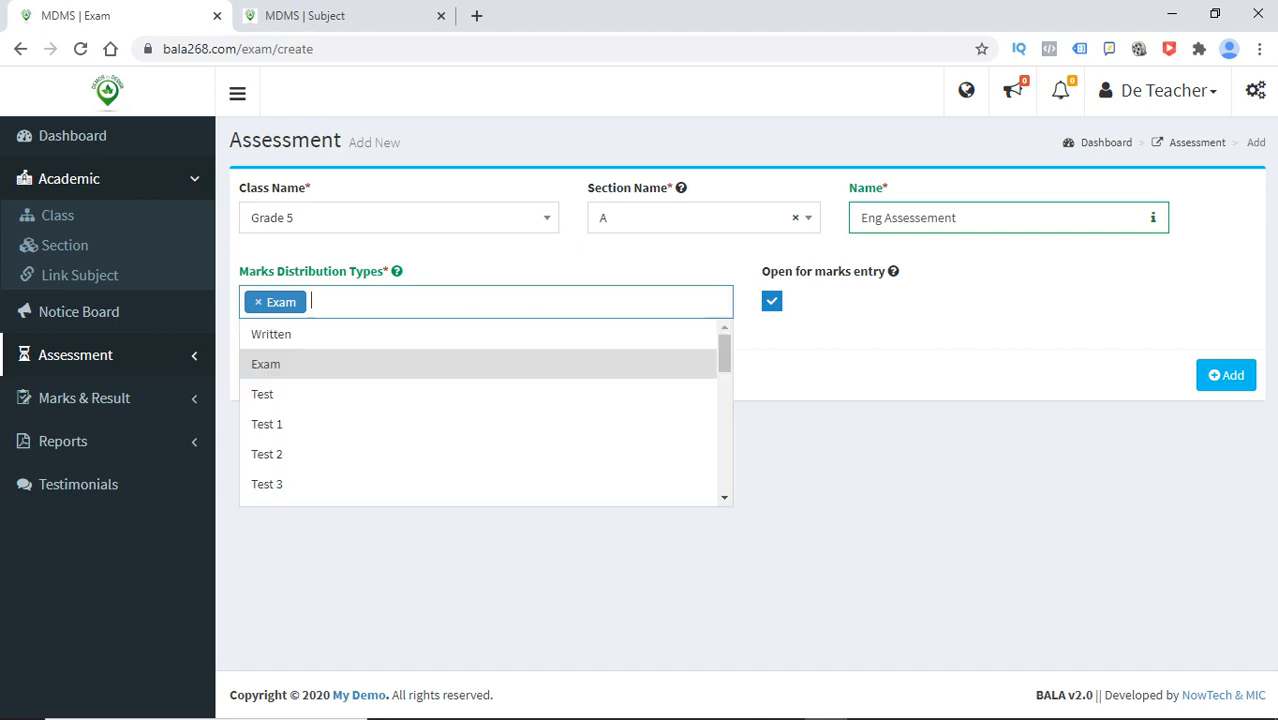
{"action": "key", "text": "Down"}
{"action": "key", "text": "Down"}
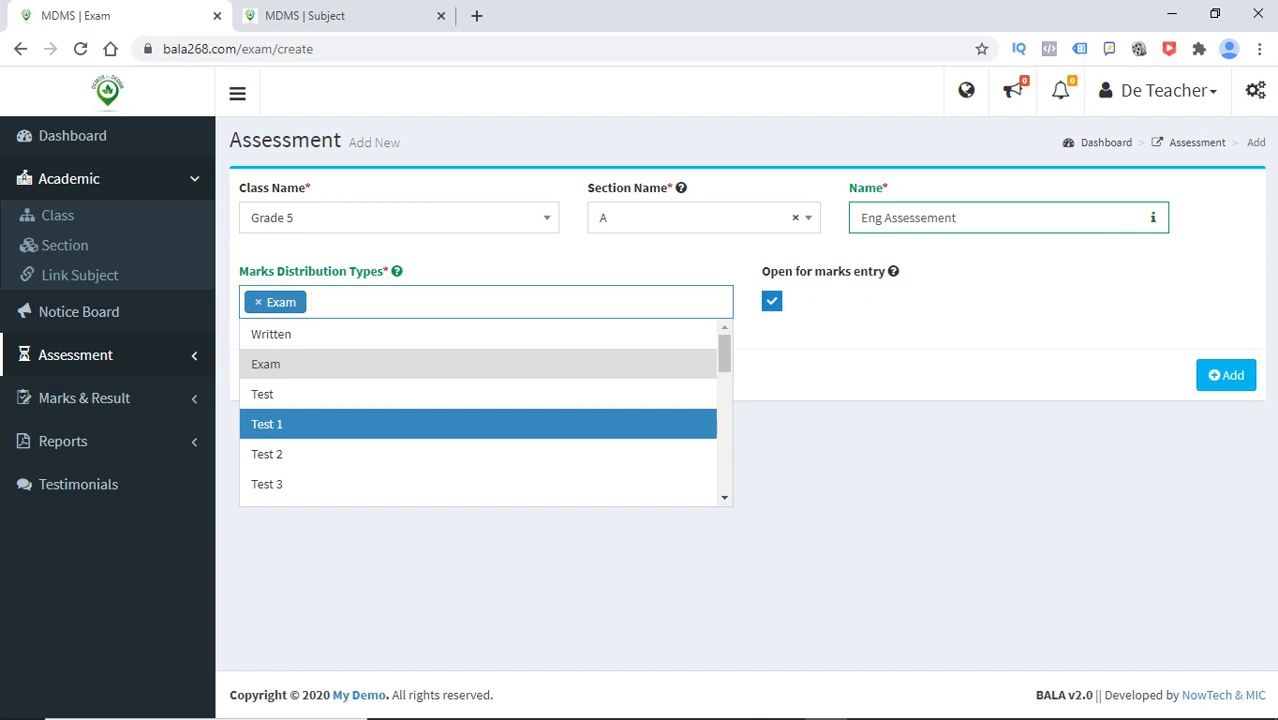
{"action": "left_click", "coordinate": [478, 424]}
{"action": "left_click", "coordinate": [478, 302]}
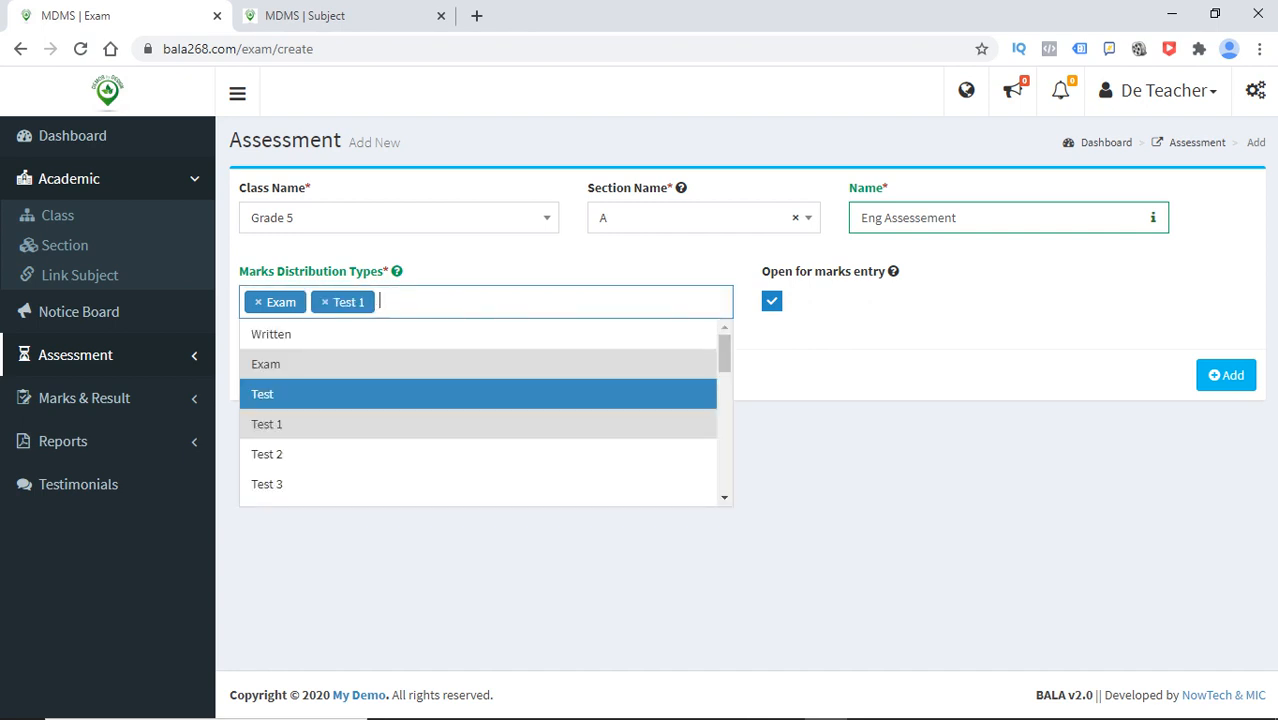
{"action": "left_click", "coordinate": [280, 390]}
Add Attendance and Assignment to the marks distribution types
{"action": "left_click", "coordinate": [480, 302]}
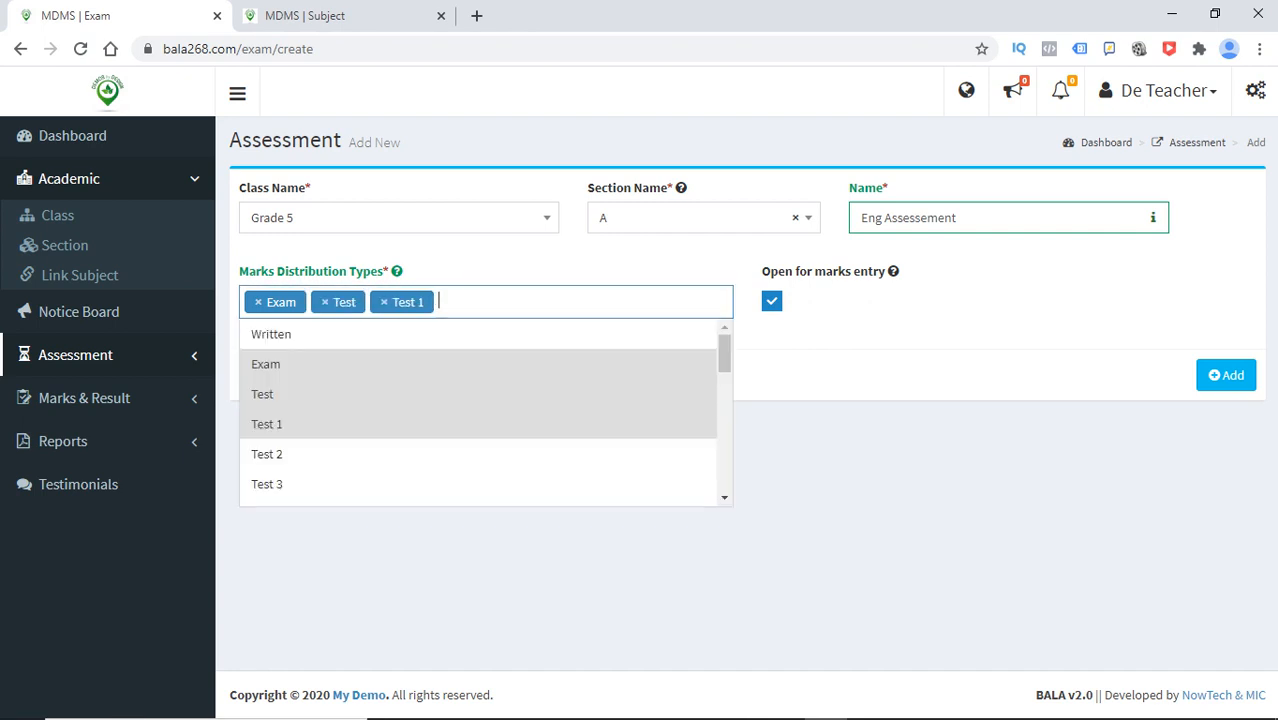
{"action": "scroll", "coordinate": [478, 412], "scroll_direction": "down", "scroll_amount": 3}
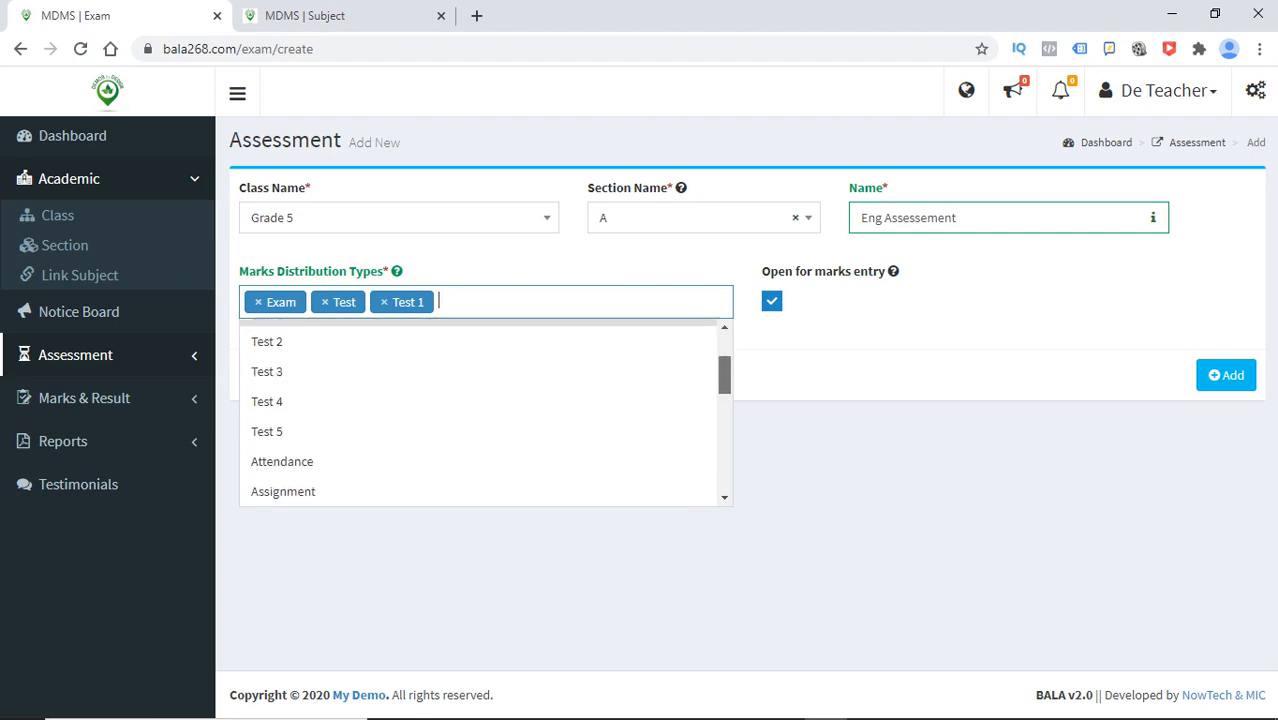
{"action": "scroll", "coordinate": [478, 412], "scroll_direction": "down", "scroll_amount": 1}
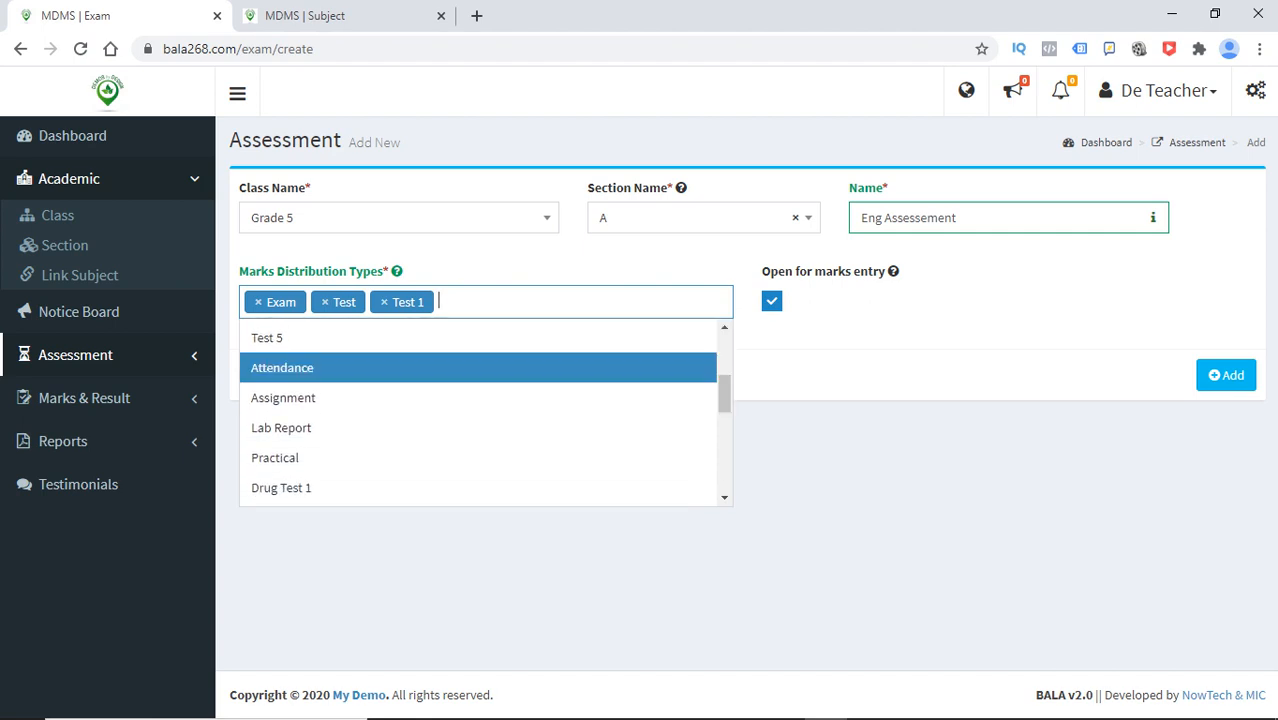
{"action": "left_click", "coordinate": [478, 366]}
{"action": "left_click", "coordinate": [605, 302]}
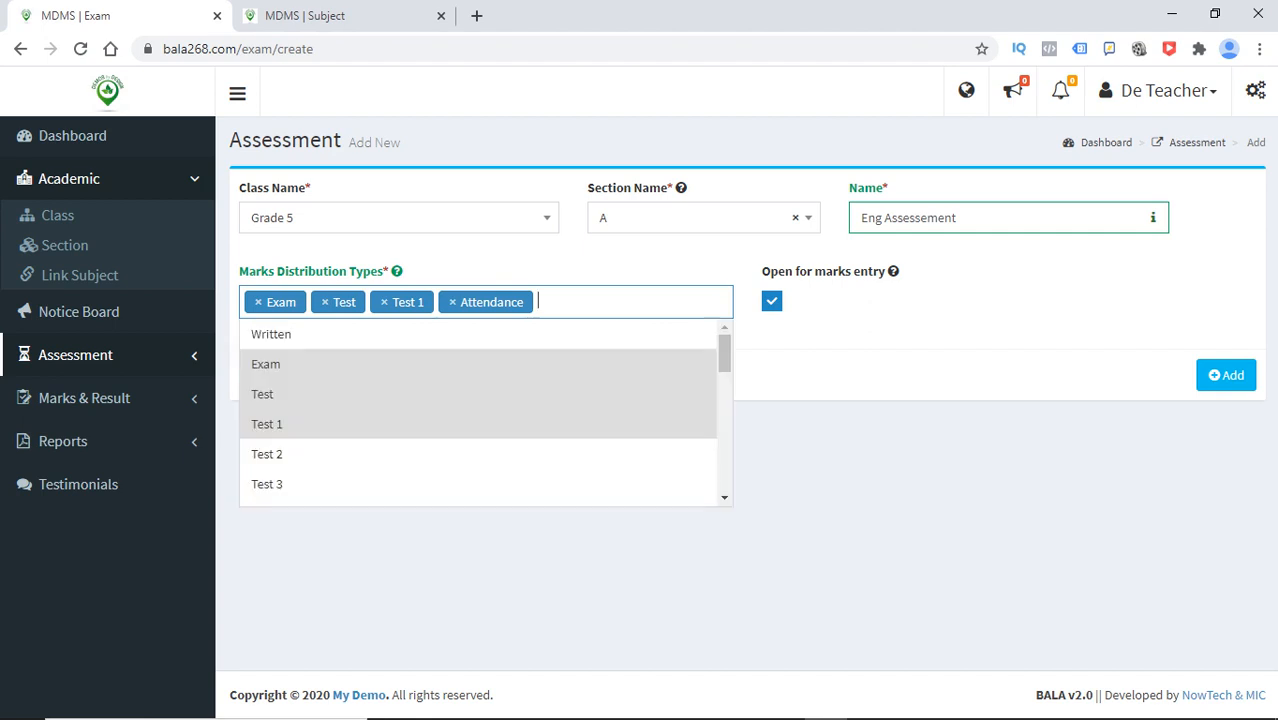
{"action": "left_click_drag", "start_coordinate": [725, 353], "coordinate": [725, 396]}
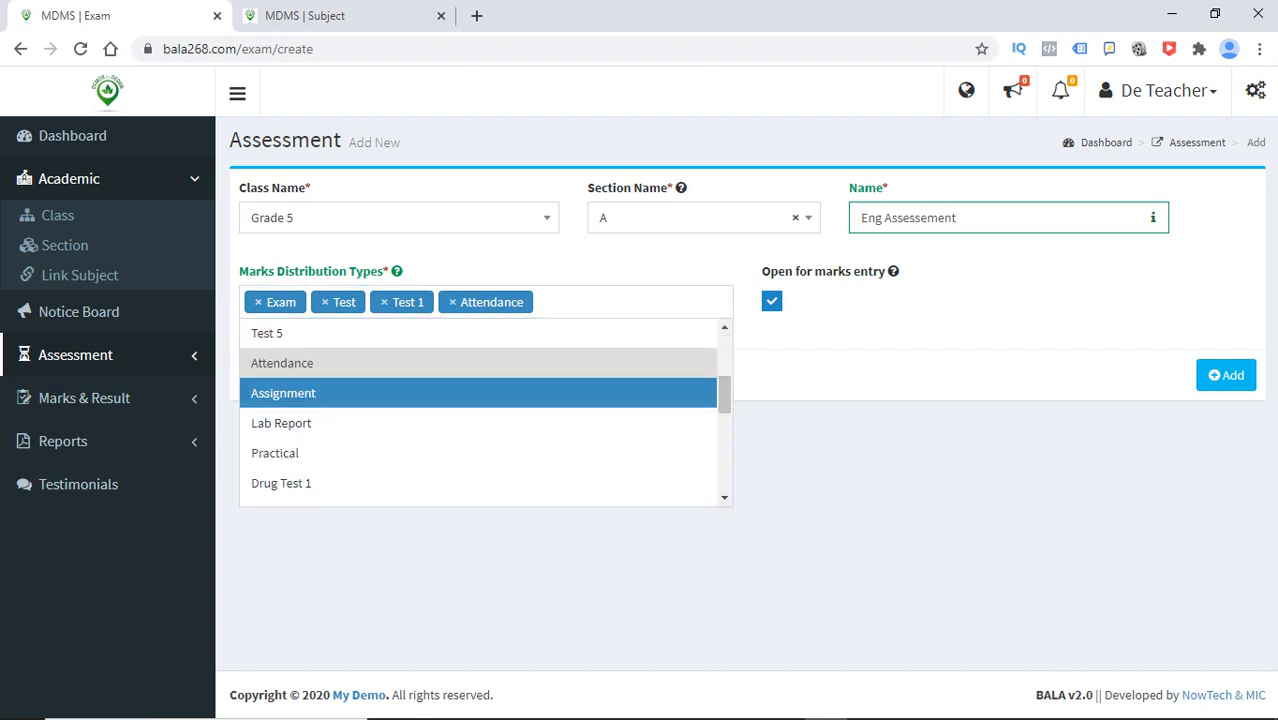
{"action": "left_click", "coordinate": [478, 393]}
Add Practical as a marks distribution type and save the new English assessment
{"action": "left_click", "coordinate": [684, 303]}
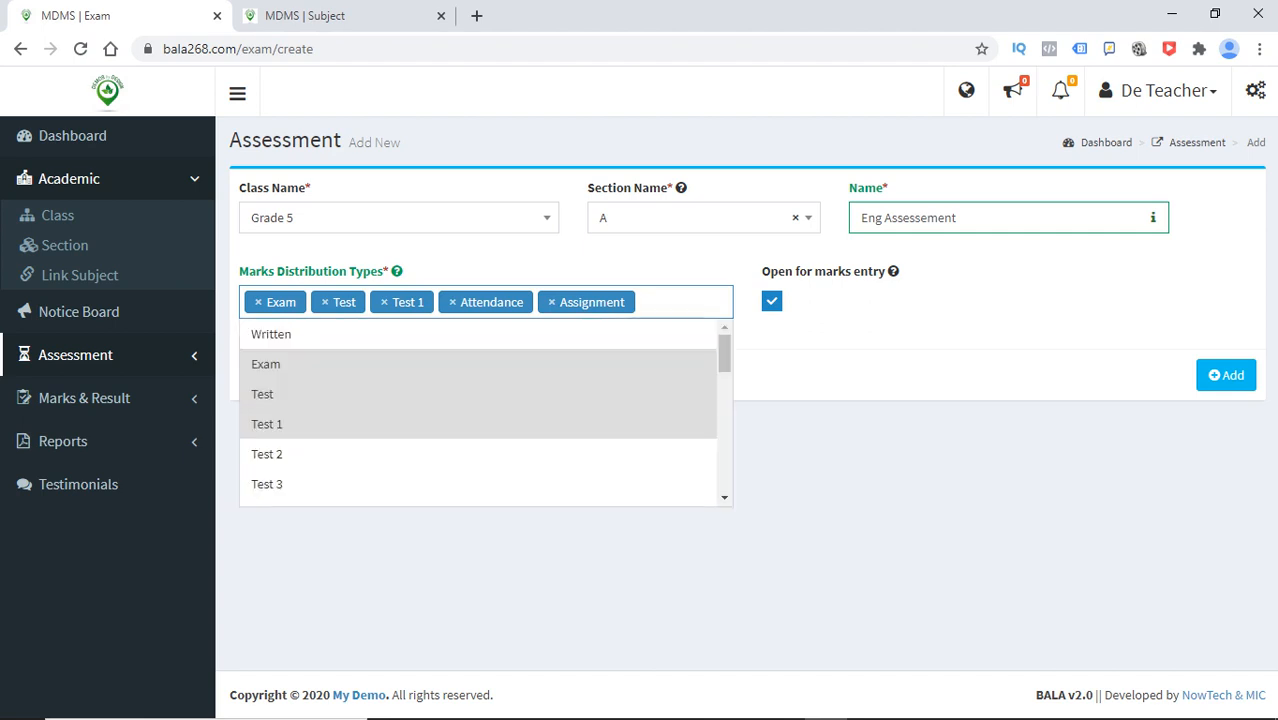
{"action": "left_click_drag", "start_coordinate": [725, 353], "coordinate": [725, 404]}
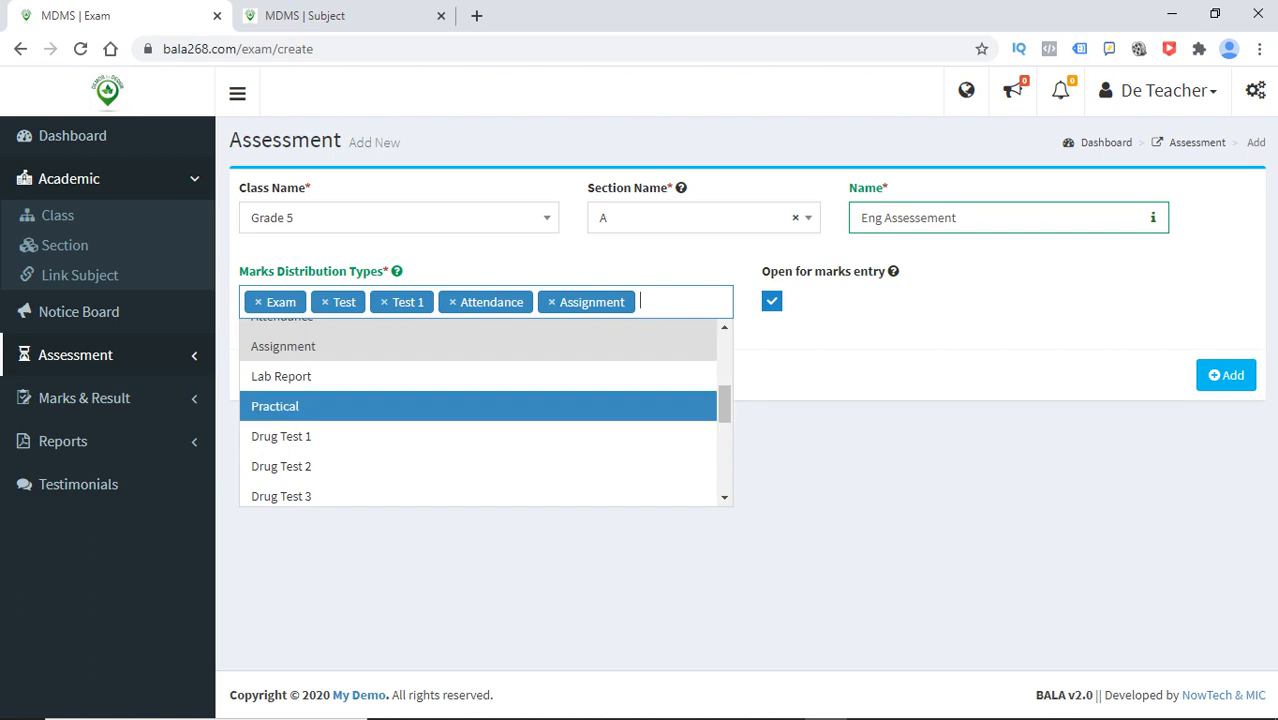
{"action": "left_click", "coordinate": [275, 404]}
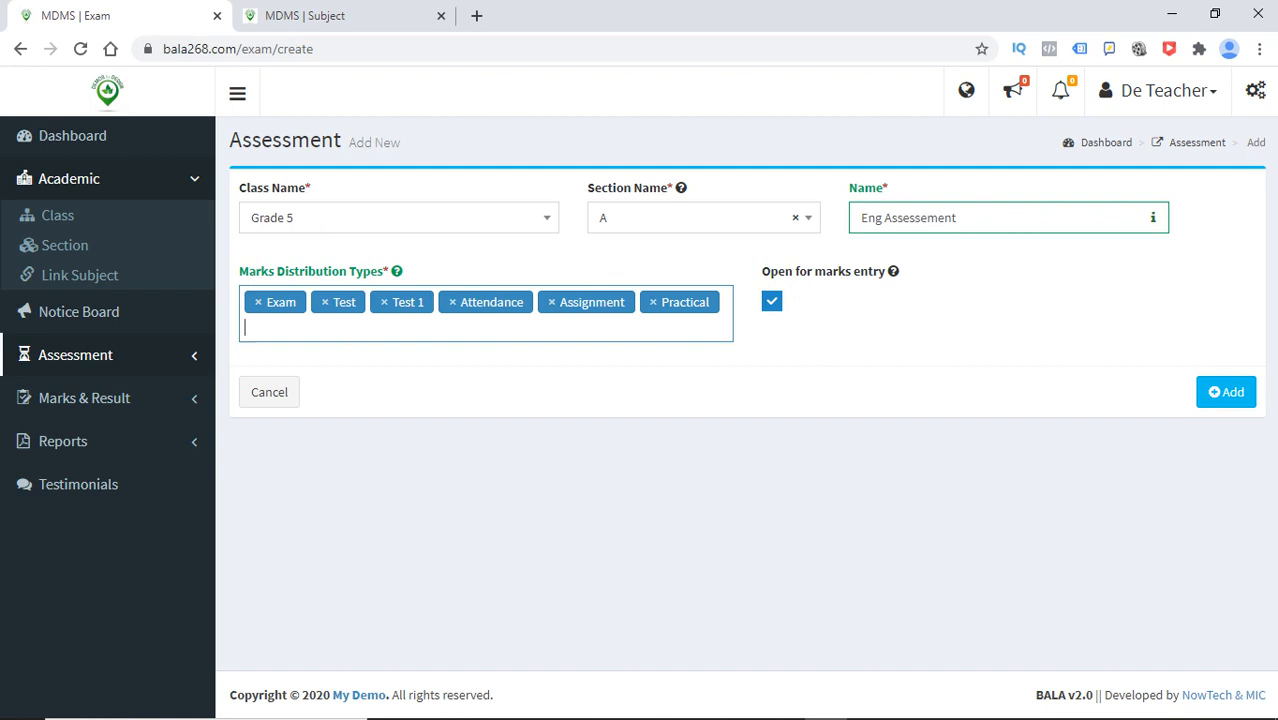
{"action": "left_click", "coordinate": [1226, 392]}
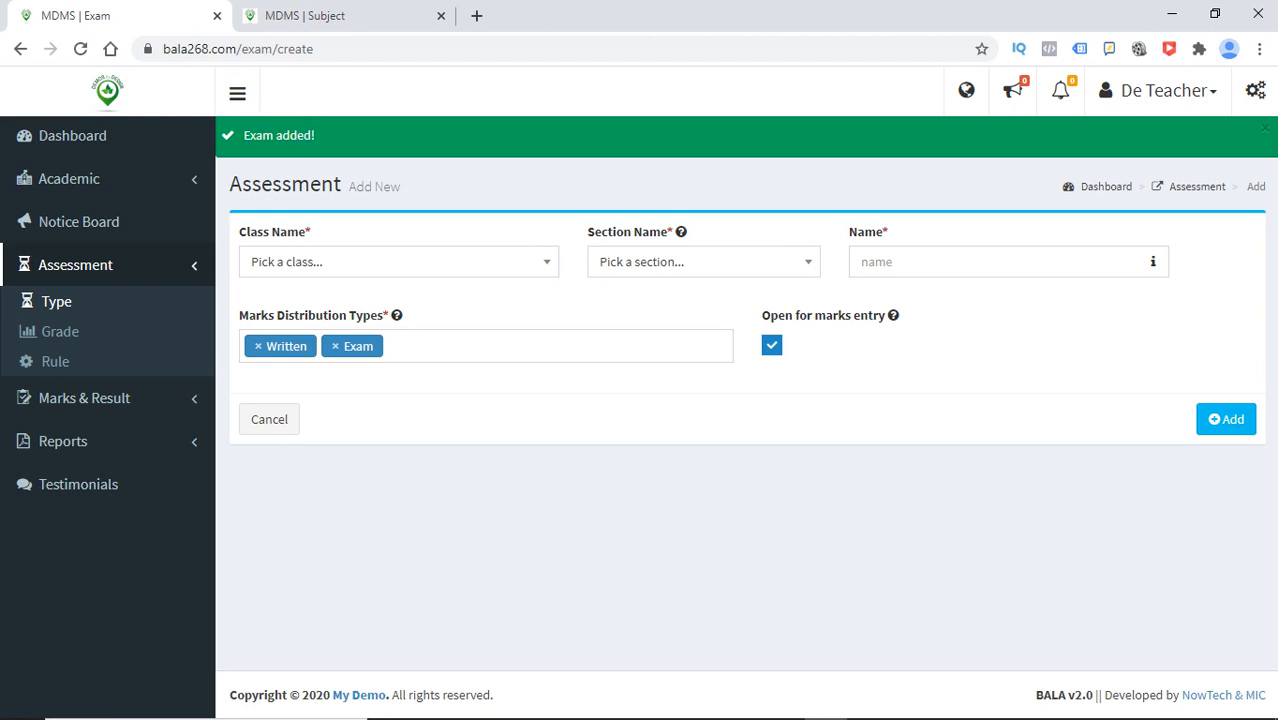
Assign the next new assessment to class Grade 5, section A
{"action": "left_click", "coordinate": [399, 262]}
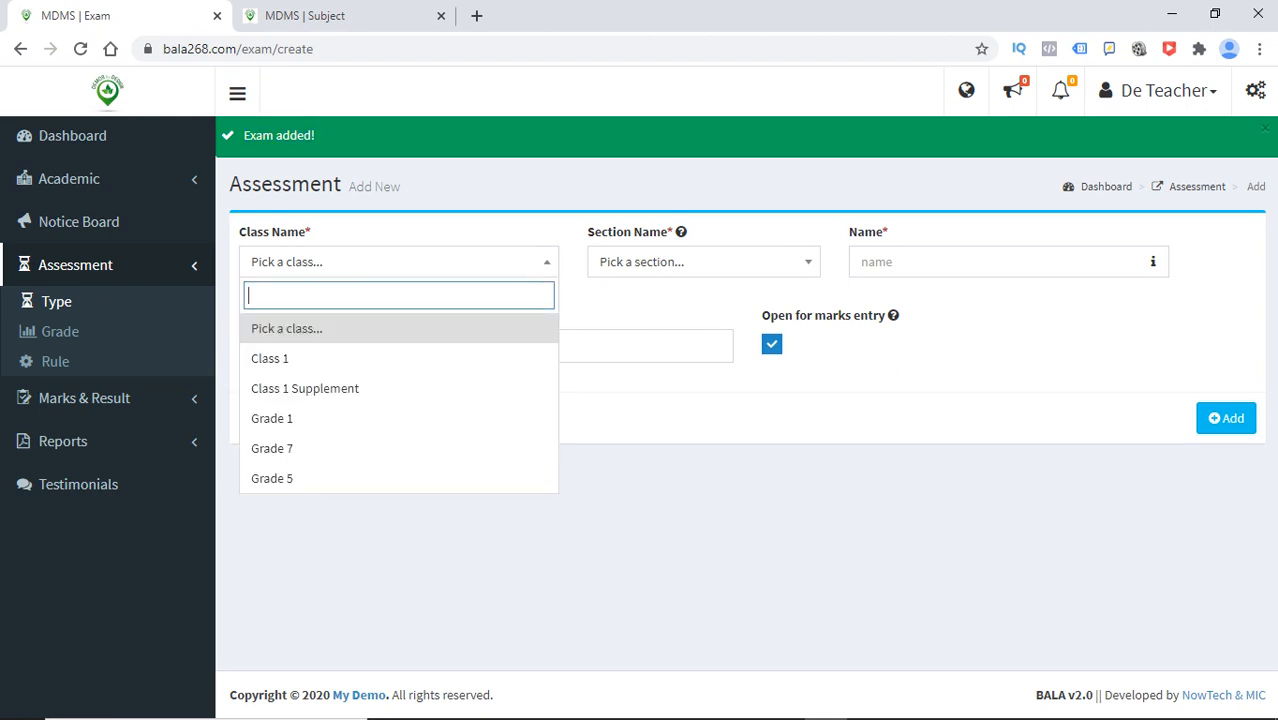
{"action": "type", "text": "gr"}
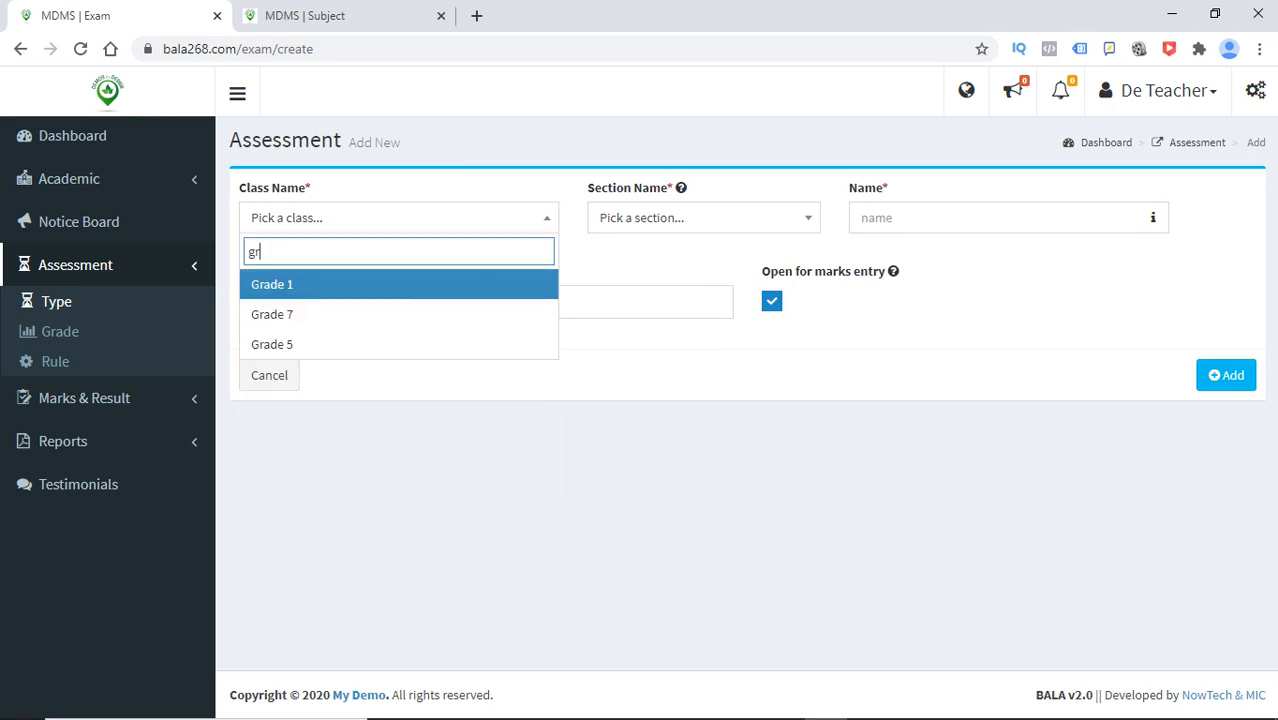
{"action": "key", "text": "BackSpace"}
{"action": "key", "text": "BackSpace"}
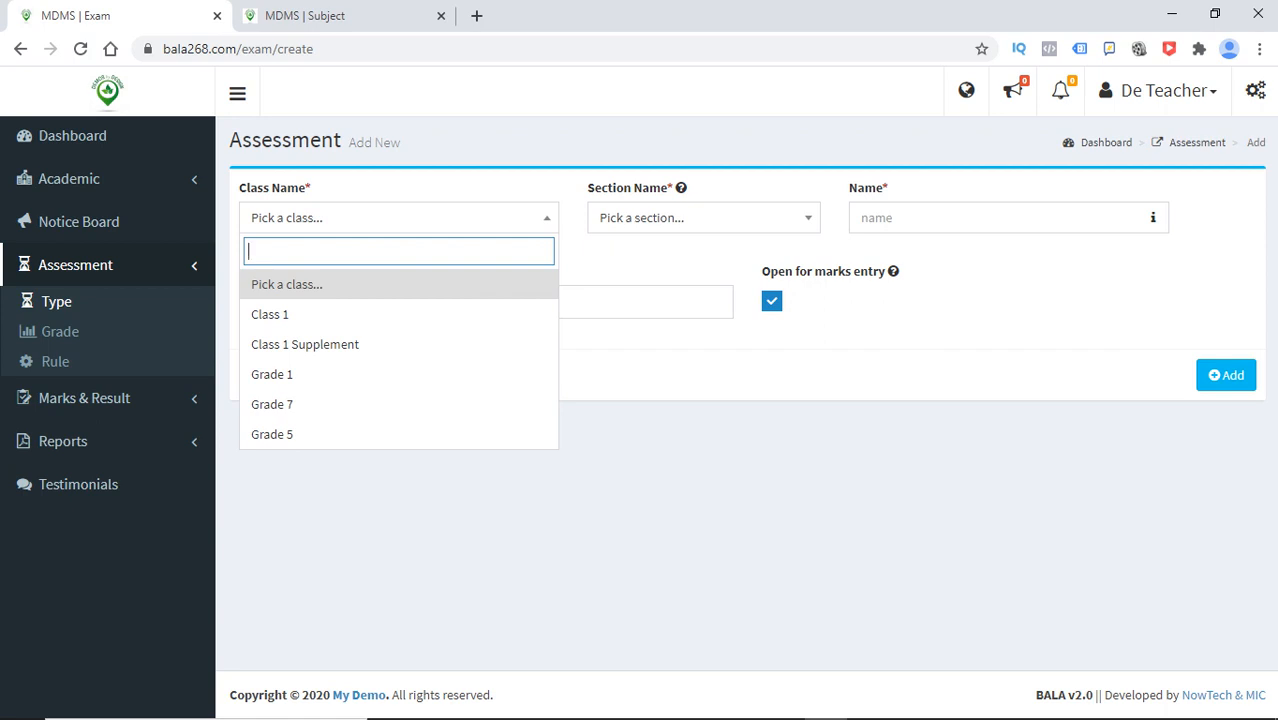
{"action": "type", "text": "gra"}
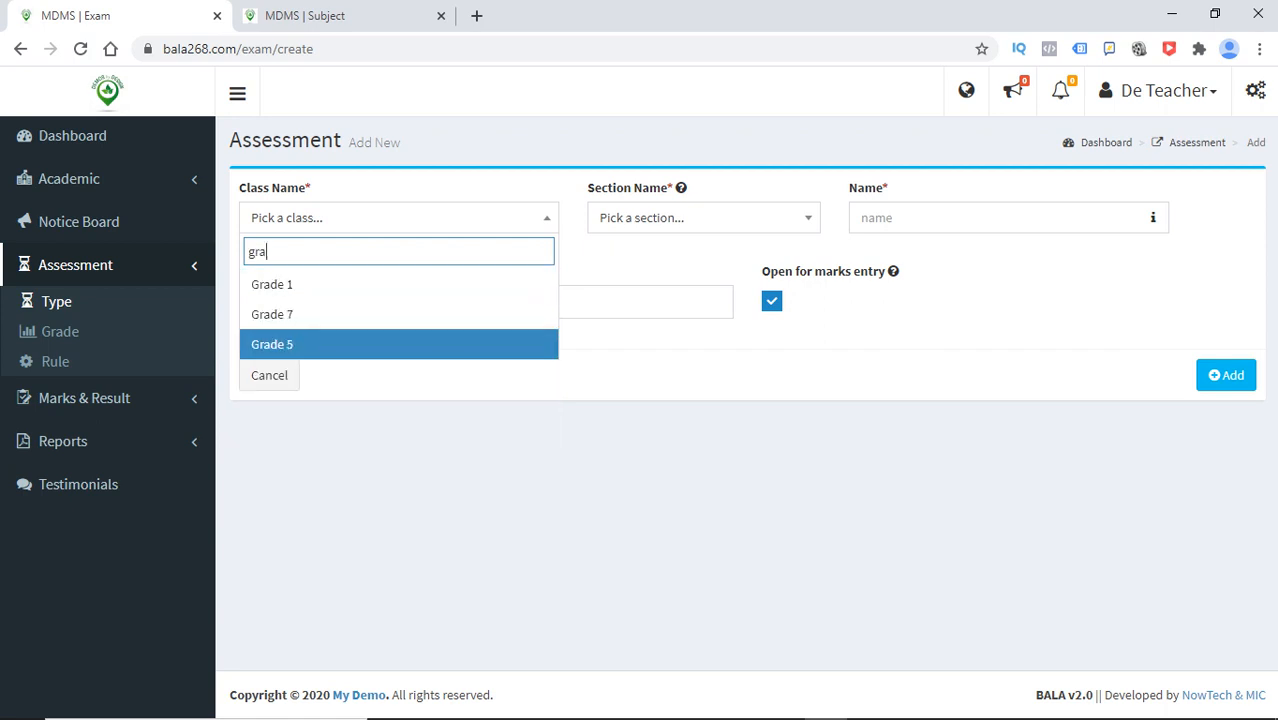
{"action": "key", "text": "Return"}
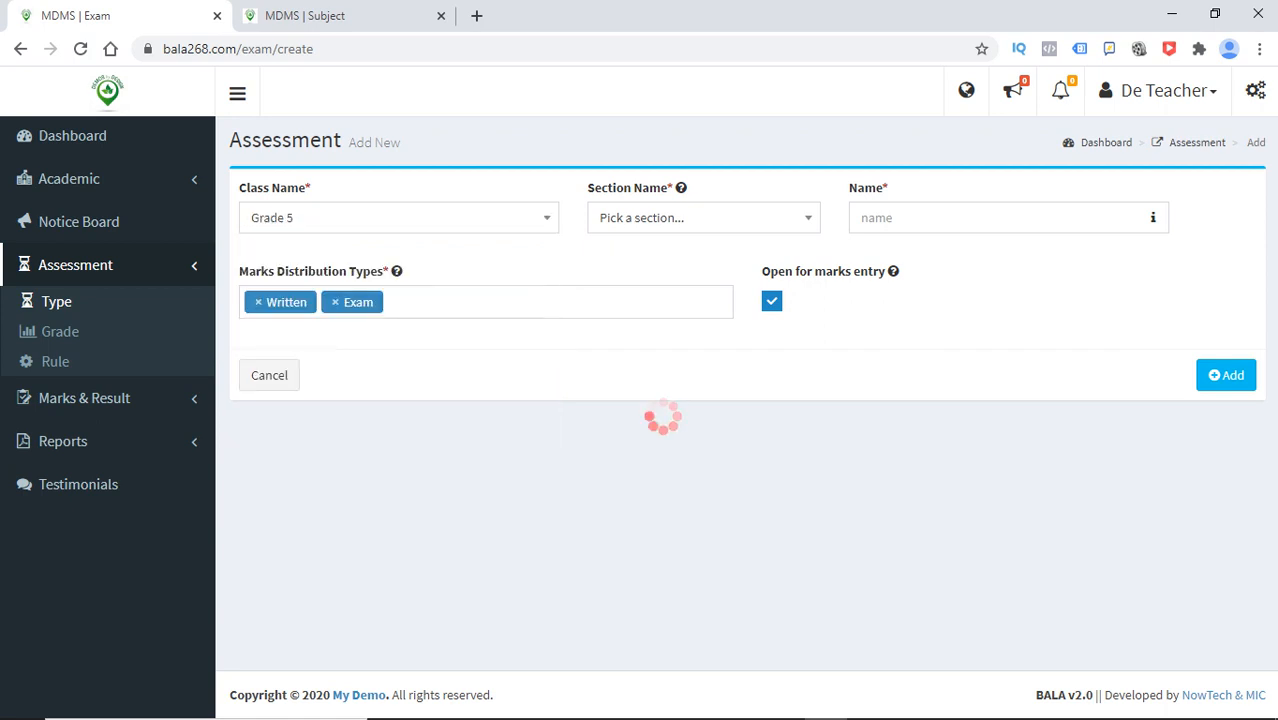
{"action": "left_click", "coordinate": [703, 218]}
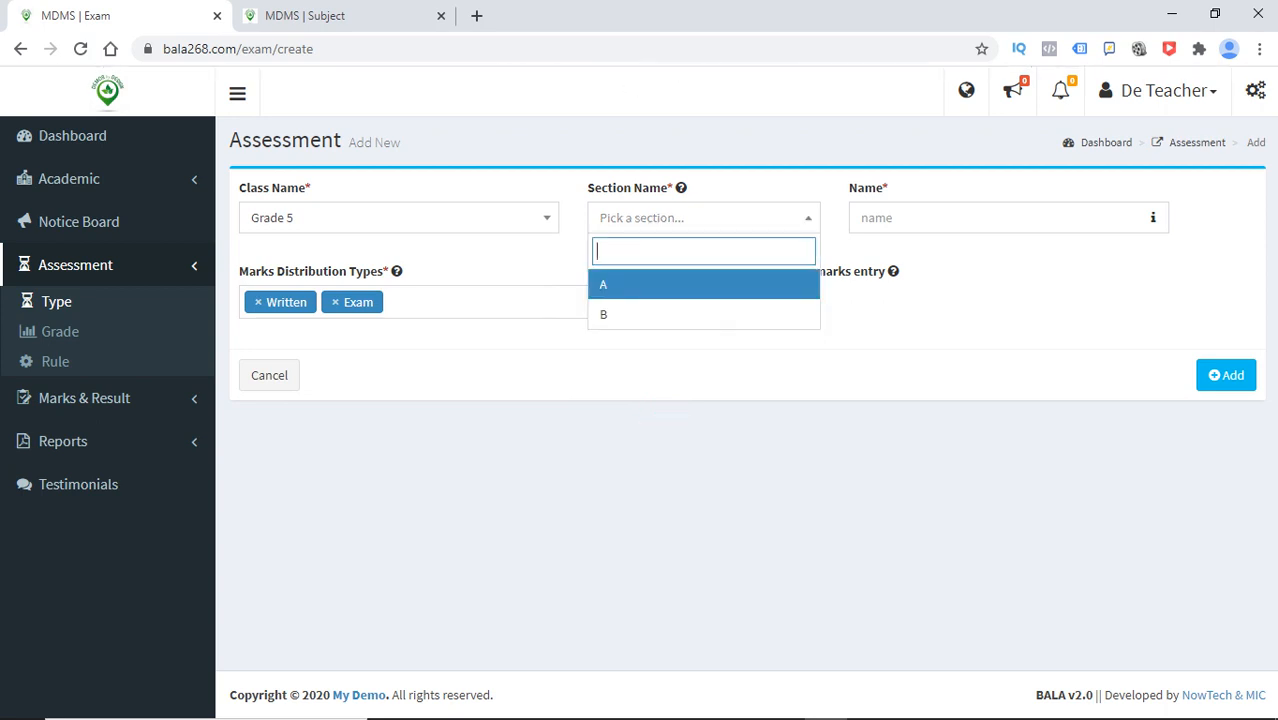
{"action": "left_click", "coordinate": [703, 284]}
Name the new assessment "Math Assessment"
{"action": "left_click", "coordinate": [1000, 218]}
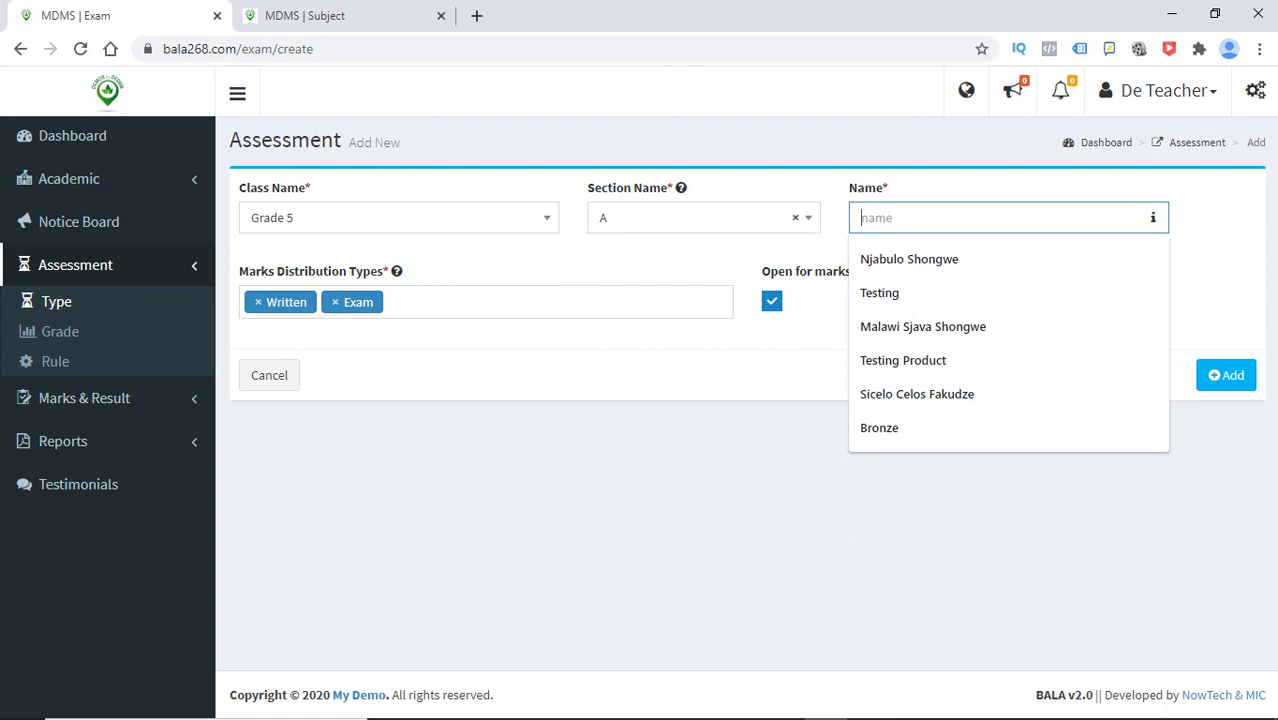
{"action": "type", "text": "Ma"}
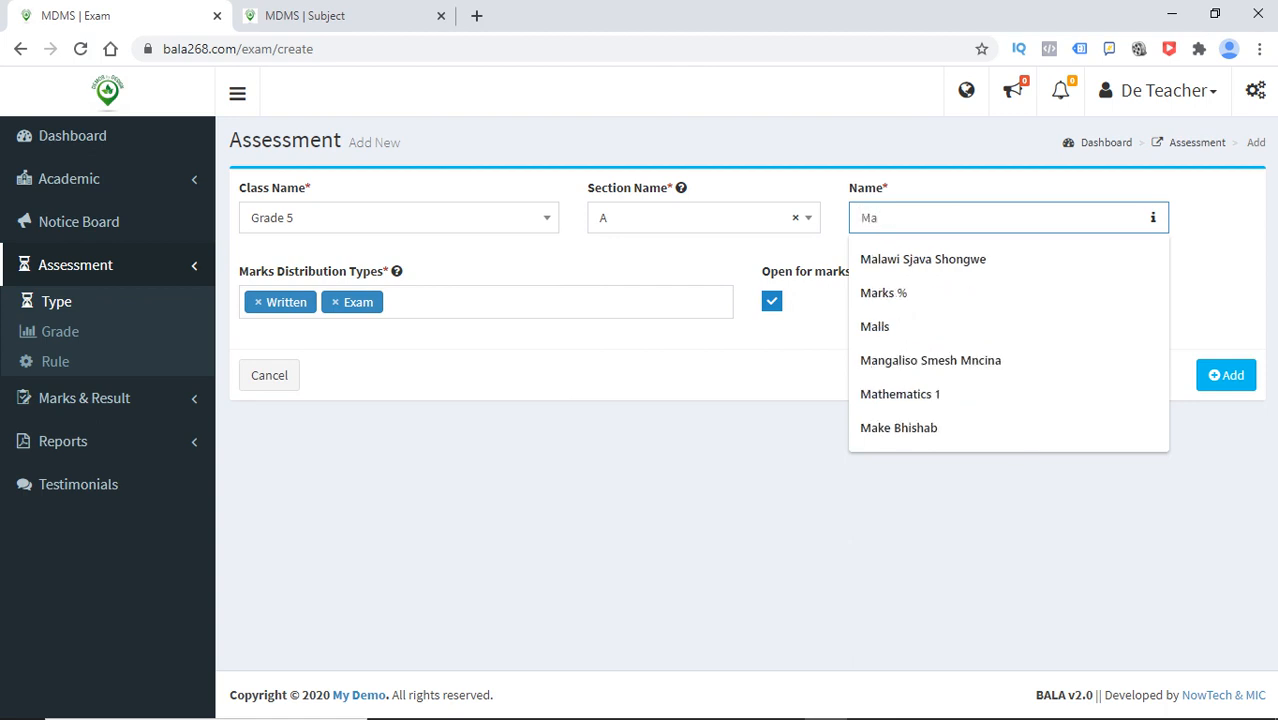
{"action": "type", "text": "r"}
{"action": "key", "text": "BackSpace"}
{"action": "type", "text": "th Assessment"}
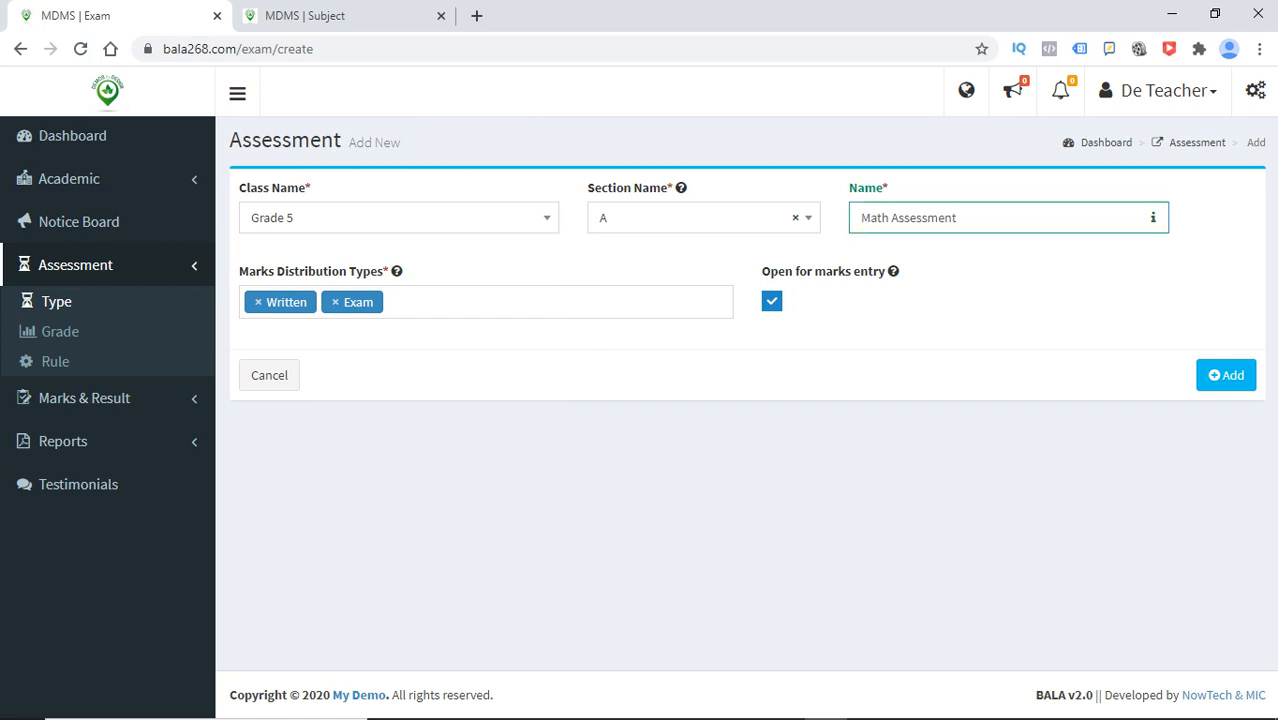
Remove the preset Written and Exam types from the Math Assessment and set Exam as its marks distribution type
{"action": "left_click", "coordinate": [258, 302]}
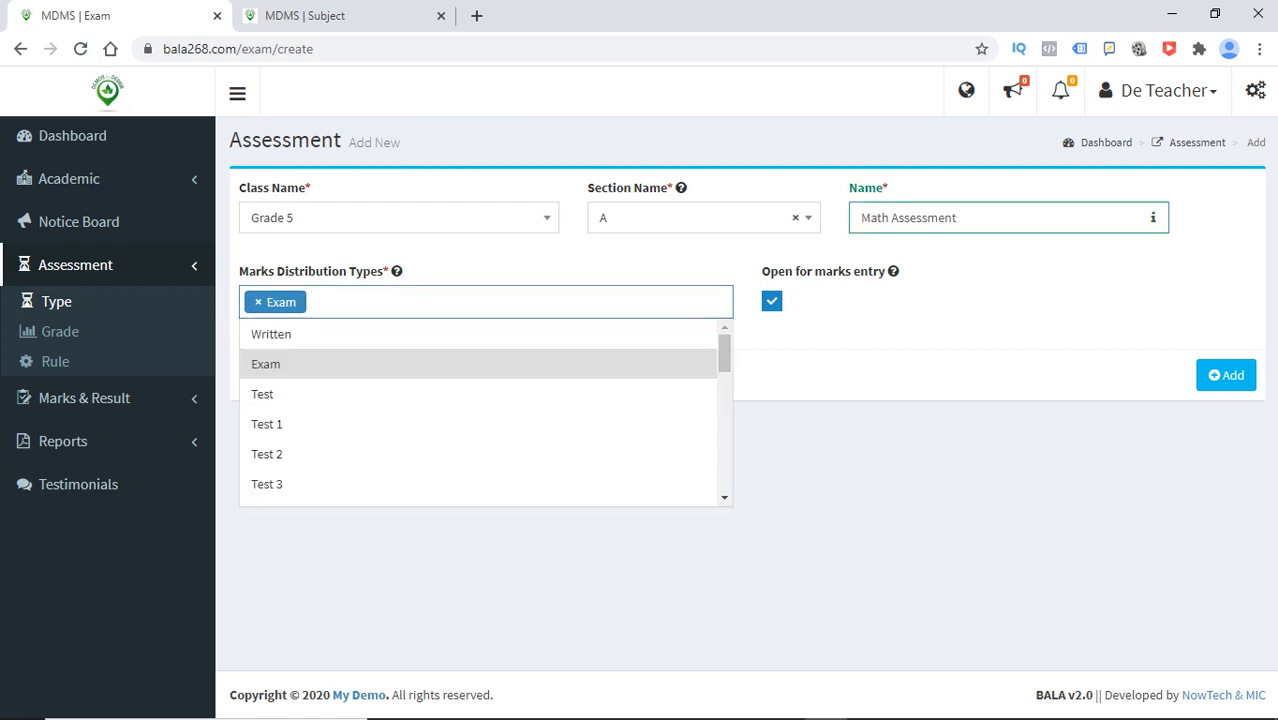
{"action": "left_click", "coordinate": [258, 302]}
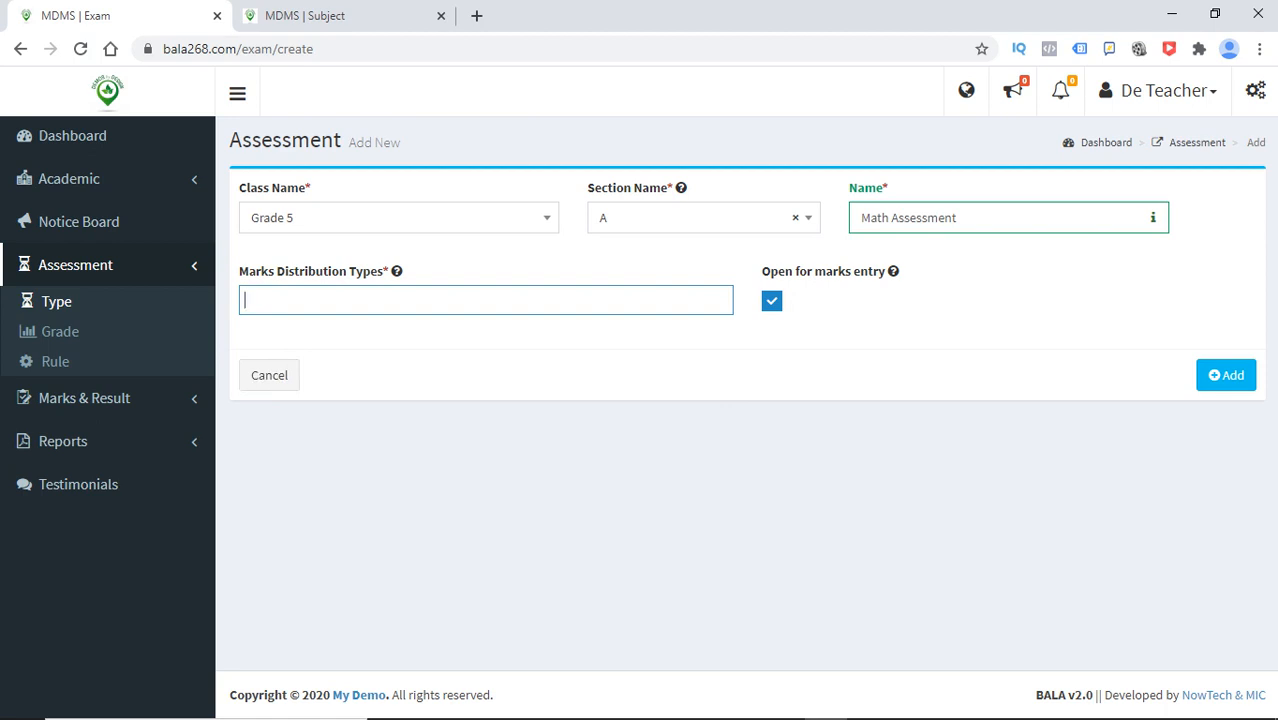
{"action": "left_click", "coordinate": [486, 300]}
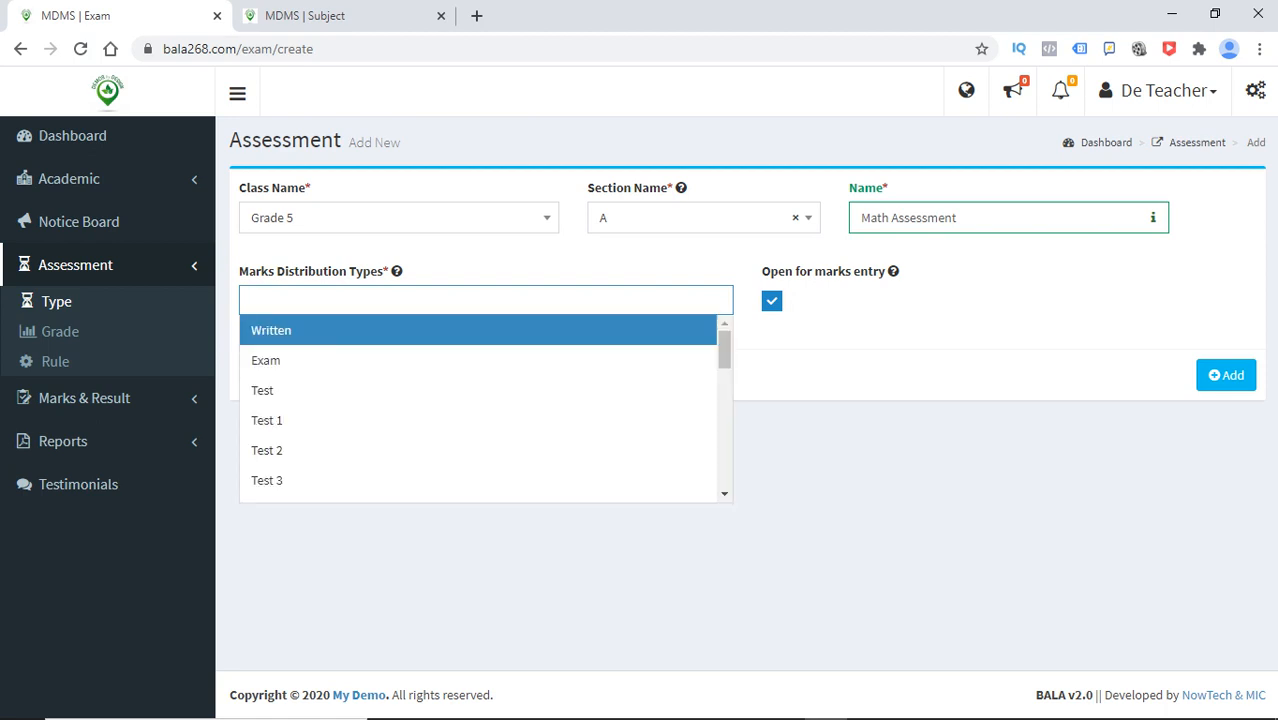
{"action": "type", "text": "ex"}
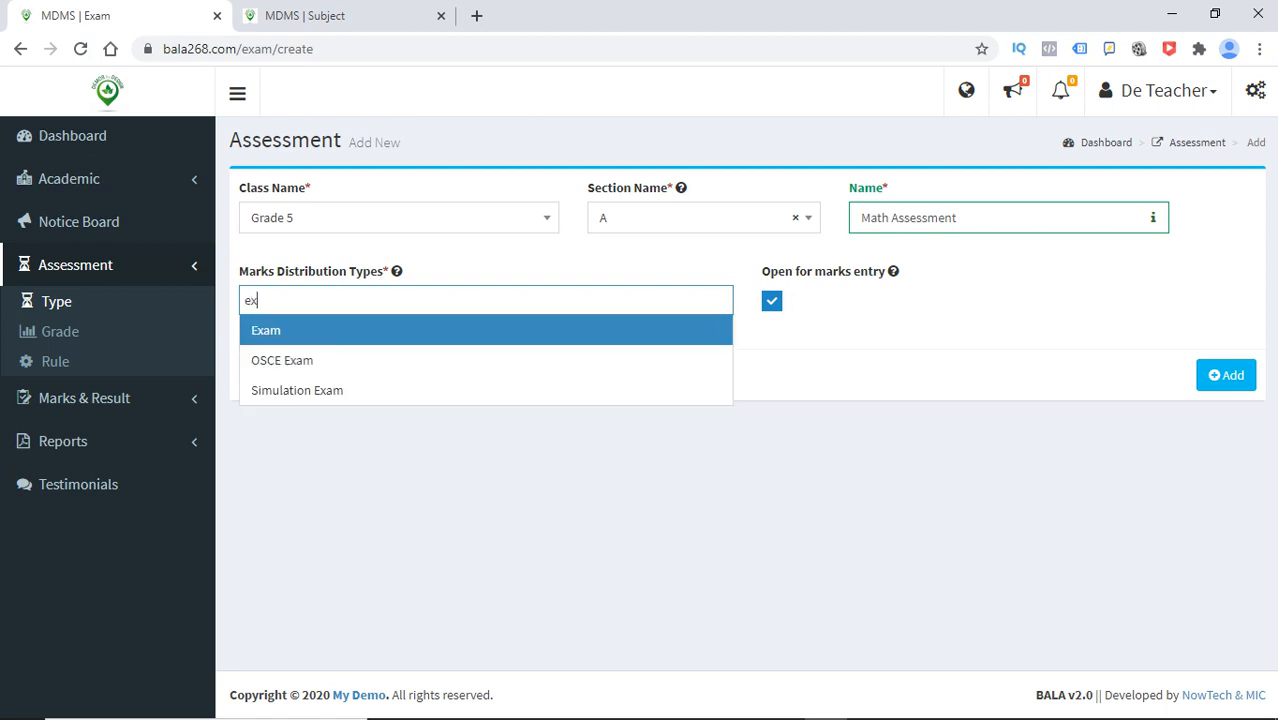
{"action": "key", "text": "Return"}
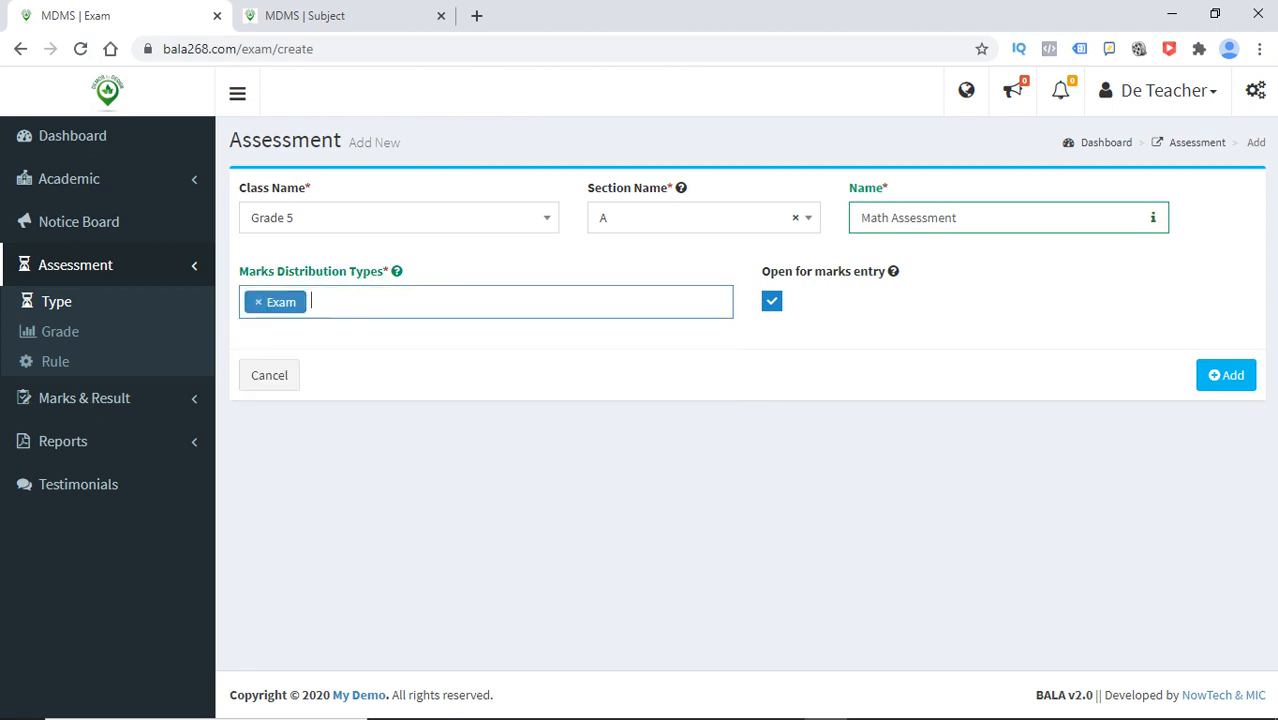
Add Test 1 and Test 2 to the Math Assessment's marks distribution types
{"action": "key", "text": "Return"}
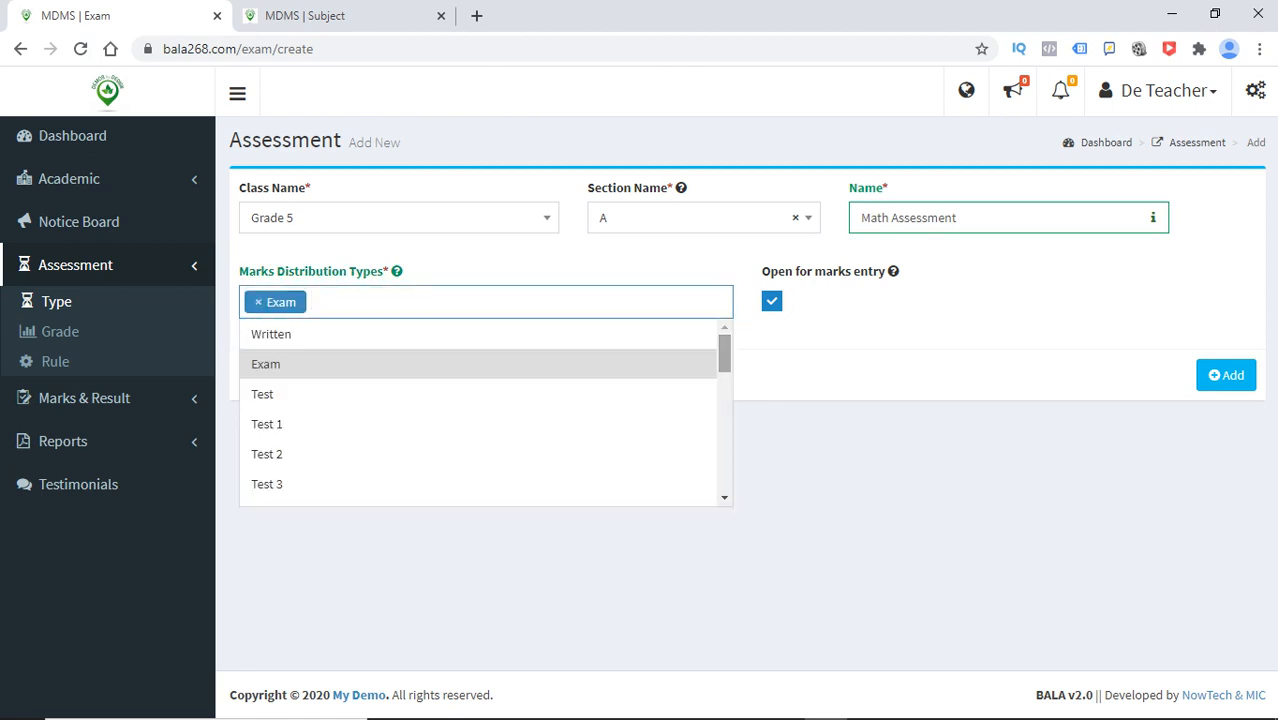
{"action": "scroll", "coordinate": [480, 410], "scroll_direction": "down", "scroll_amount": 5}
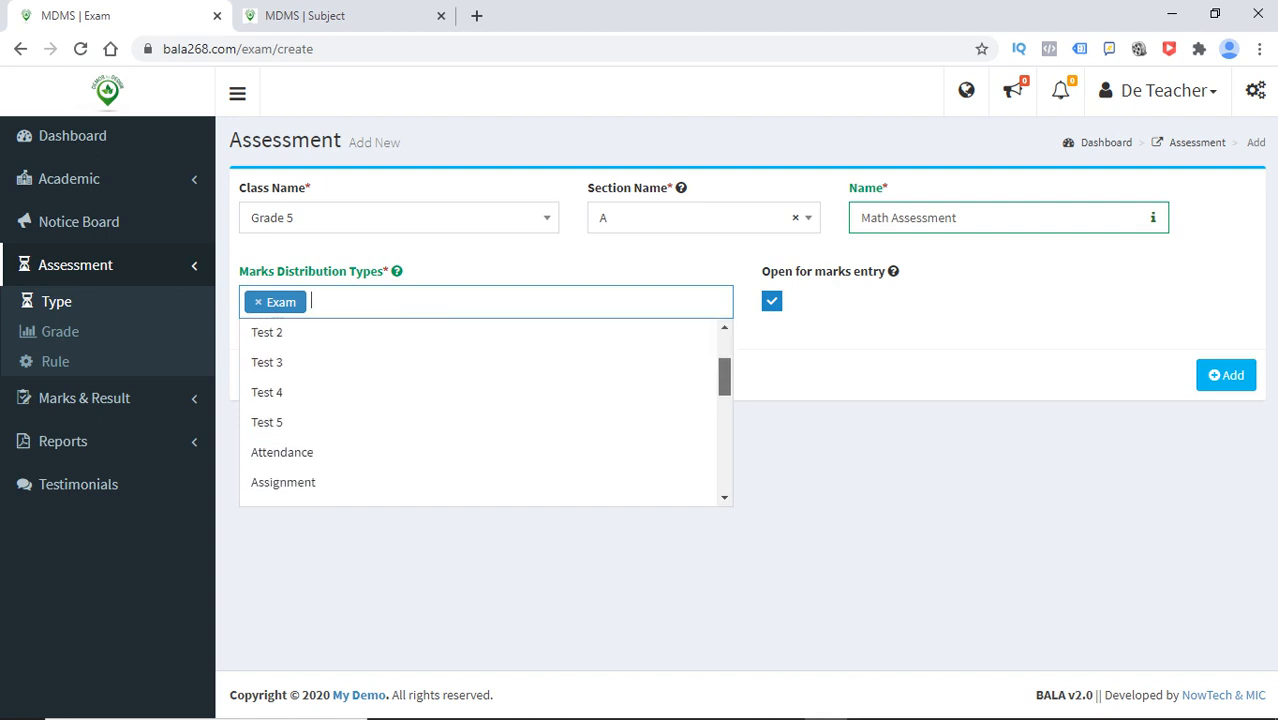
{"action": "scroll", "coordinate": [480, 410], "scroll_direction": "up", "scroll_amount": 3}
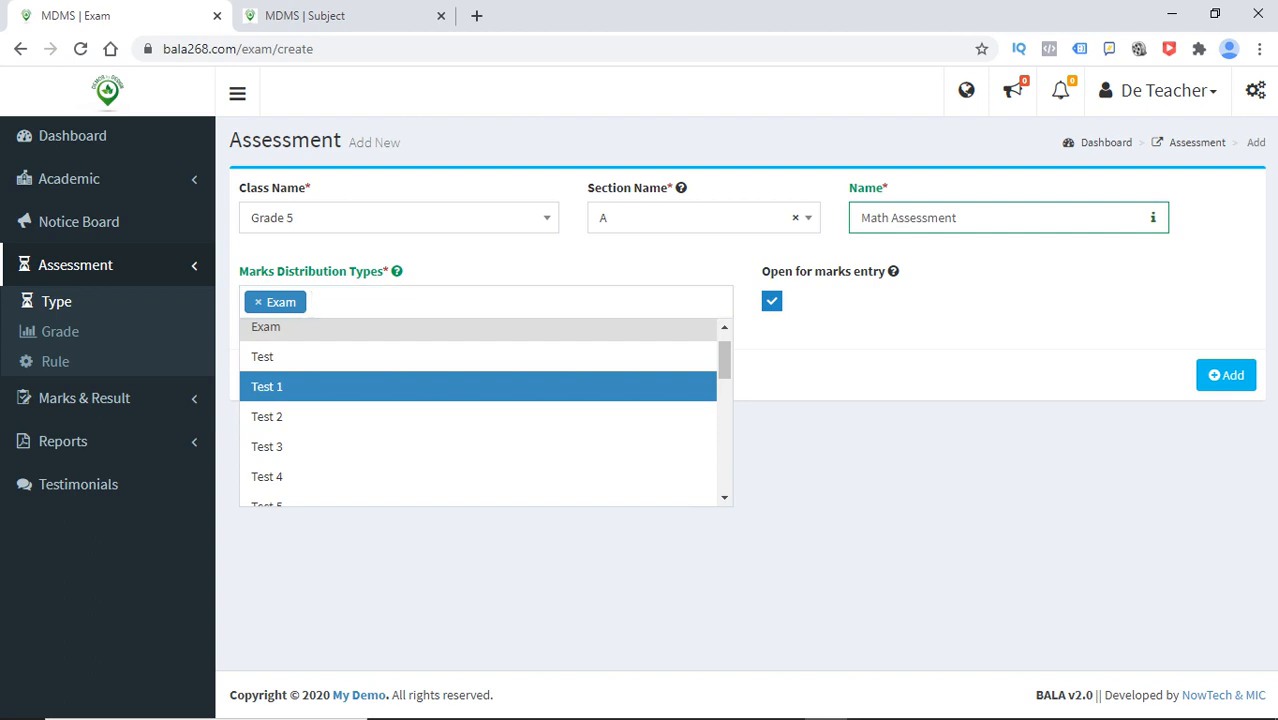
{"action": "left_click", "coordinate": [300, 386]}
{"action": "left_click", "coordinate": [450, 302]}
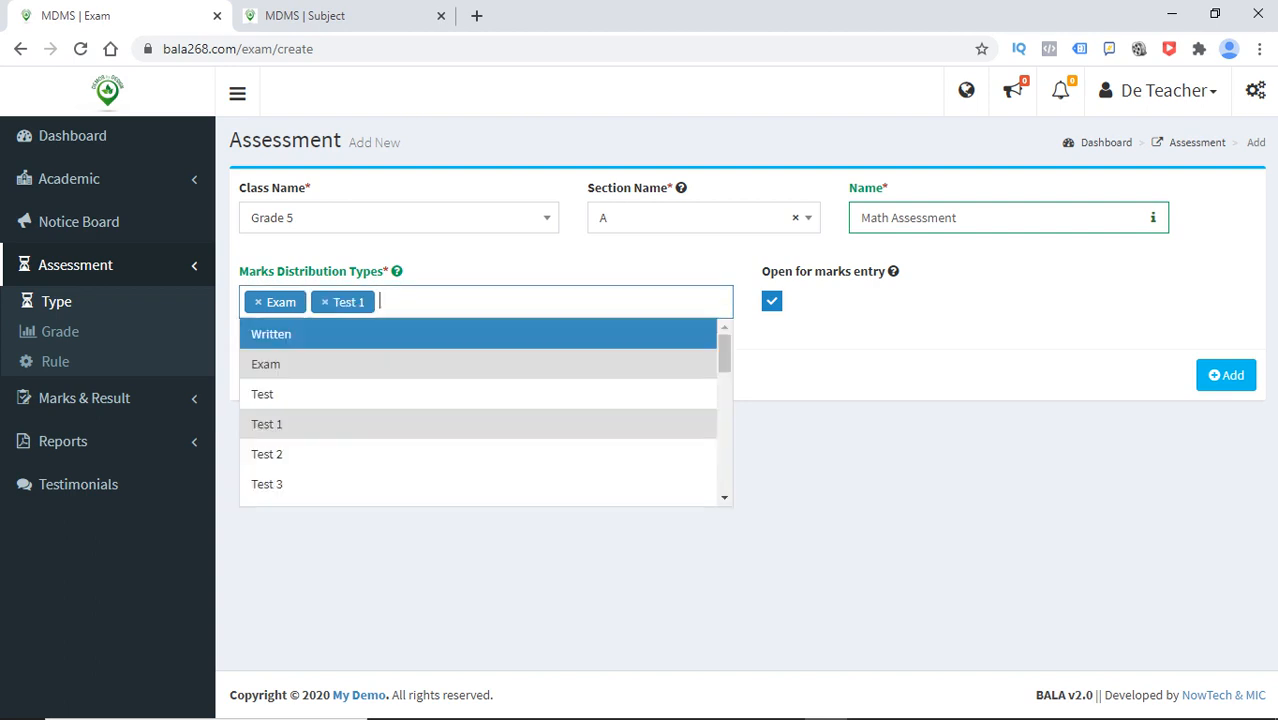
{"action": "left_click", "coordinate": [340, 454]}
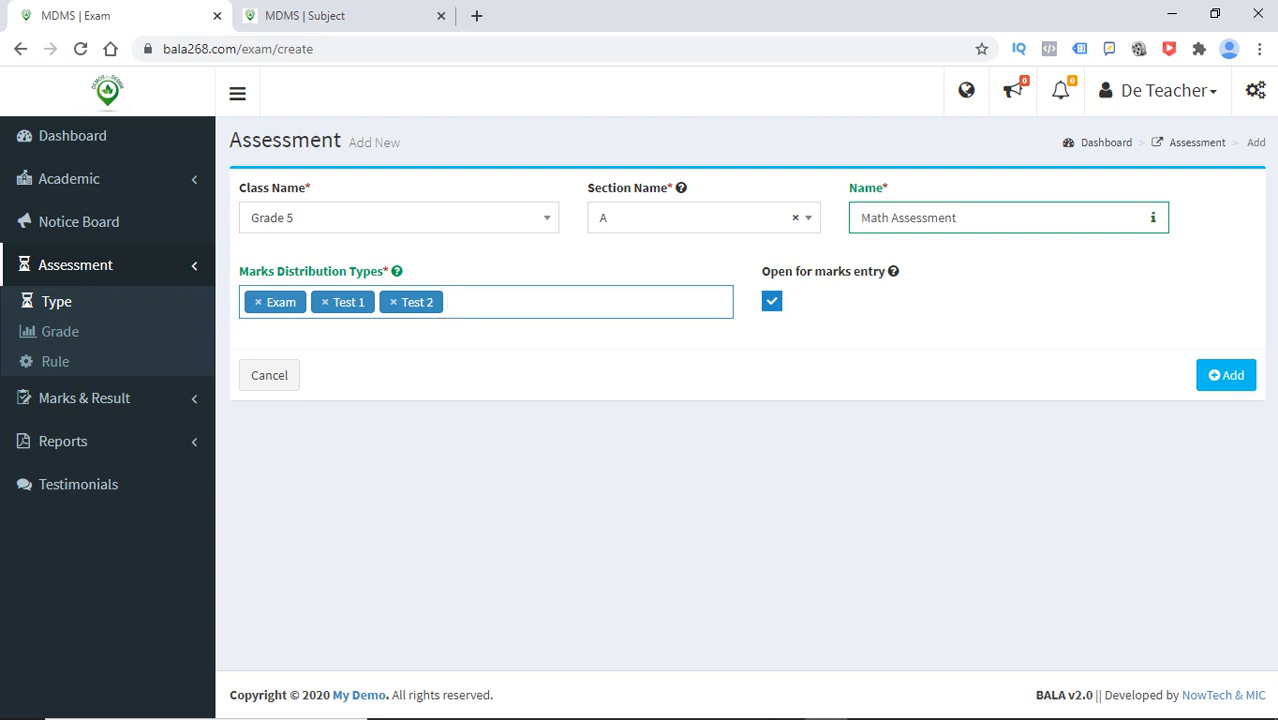
Add the Math Assessment with its marks entry kept open
{"action": "left_click", "coordinate": [772, 301]}
{"action": "left_click", "coordinate": [772, 301]}
{"action": "left_click", "coordinate": [1226, 375]}
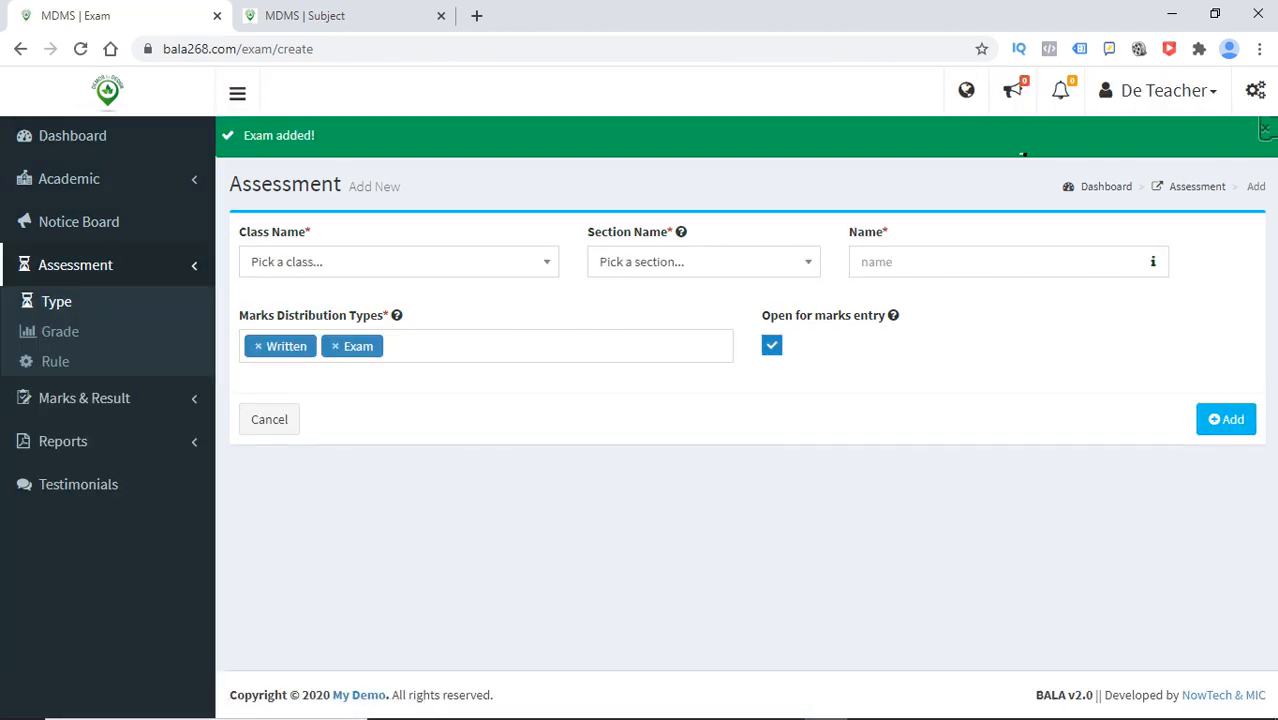
{"action": "mouse_move", "coordinate": [1027, 716]}
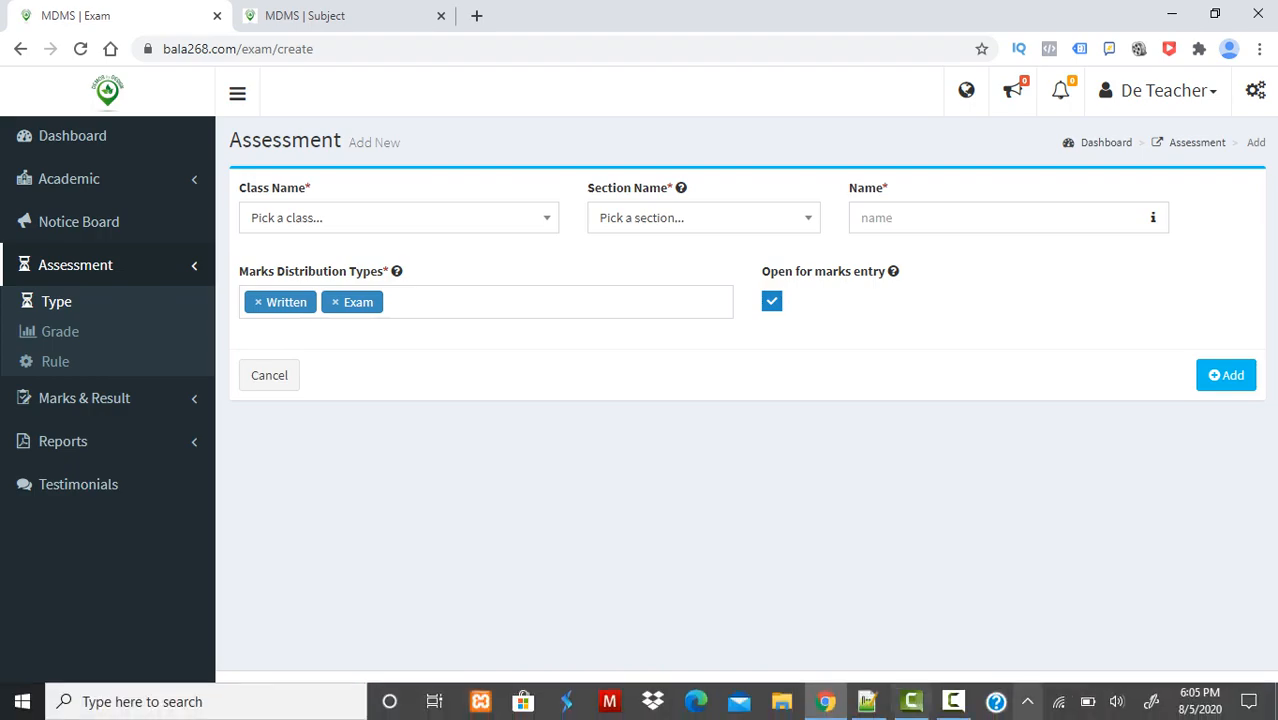
{"action": "mouse_move", "coordinate": [953, 701]}
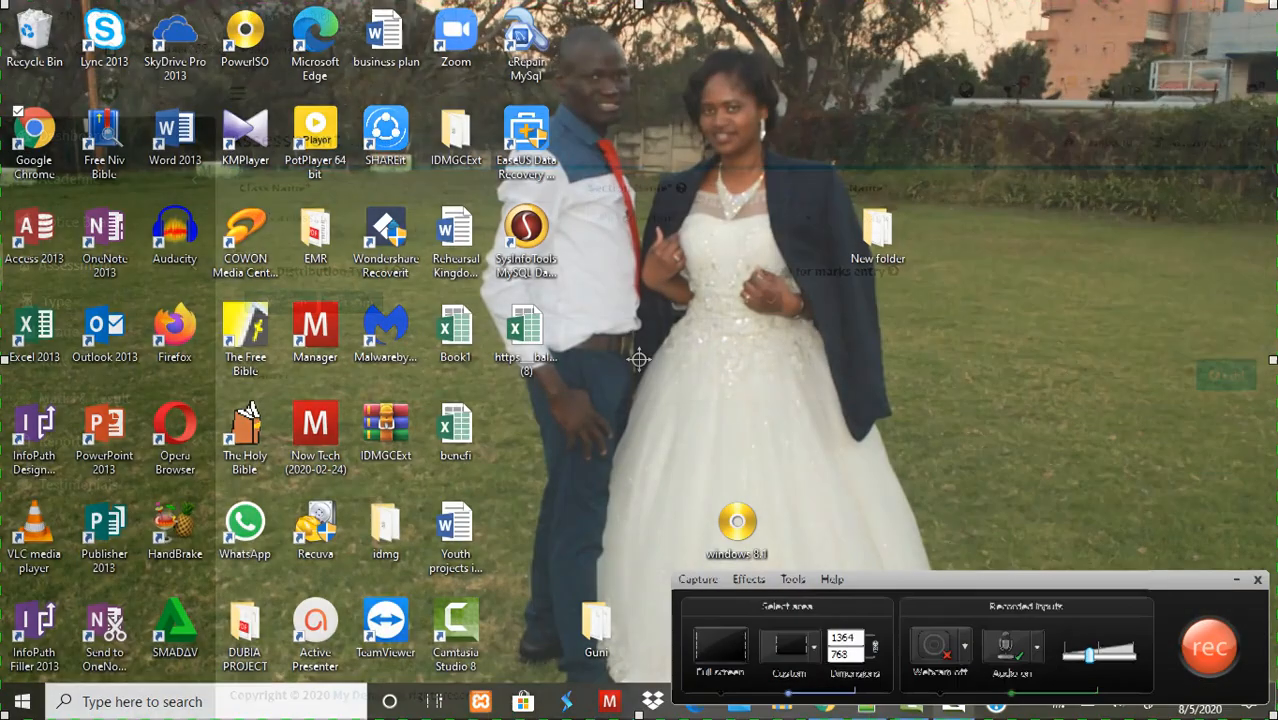
{"action": "left_click", "coordinate": [953, 652]}
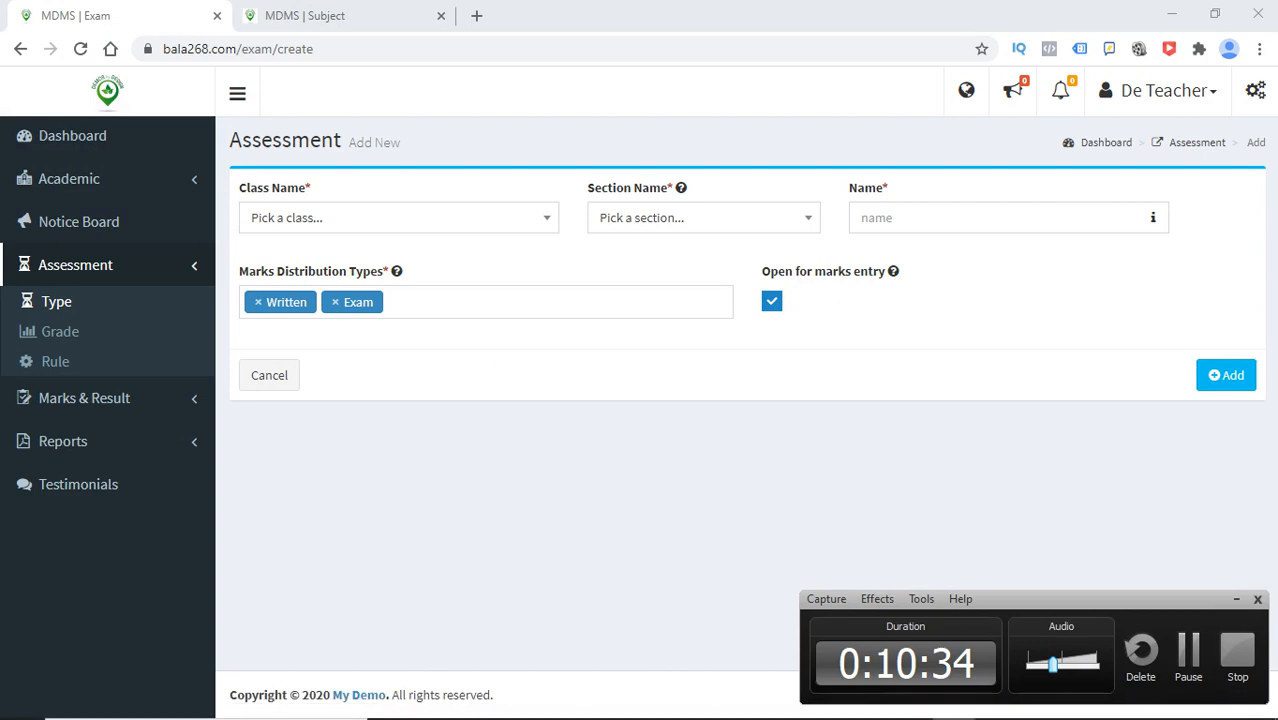
{"action": "left_click", "coordinate": [1236, 600]}
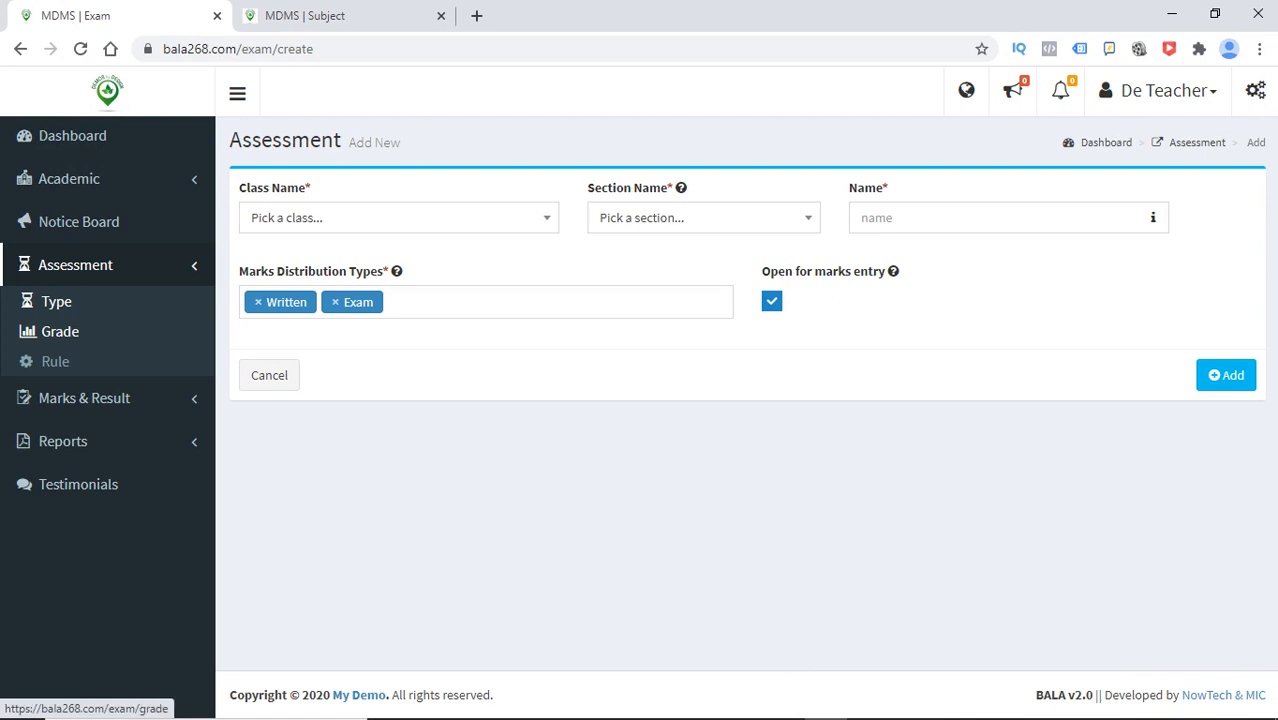
Replace Practical and Assignment with Test 2 in the Eng Assessement's marks distribution types and save the update
{"action": "left_click", "coordinate": [56, 301]}
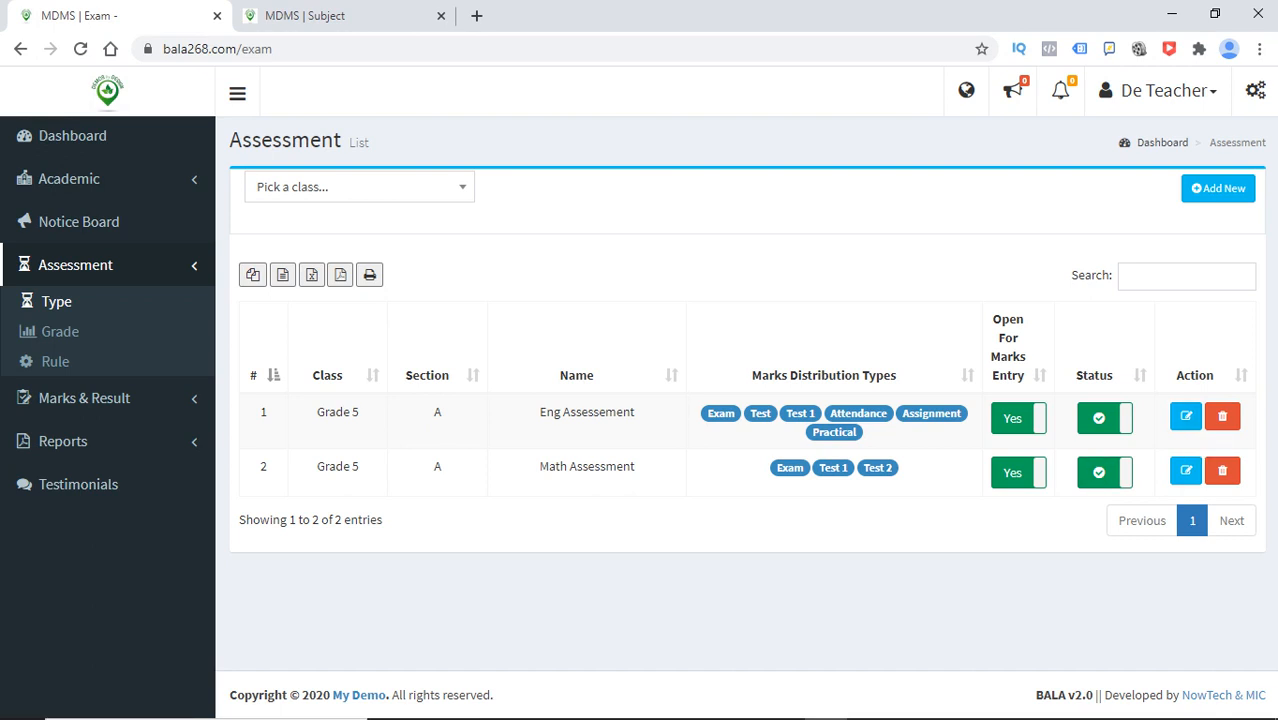
{"action": "left_click", "coordinate": [1186, 416]}
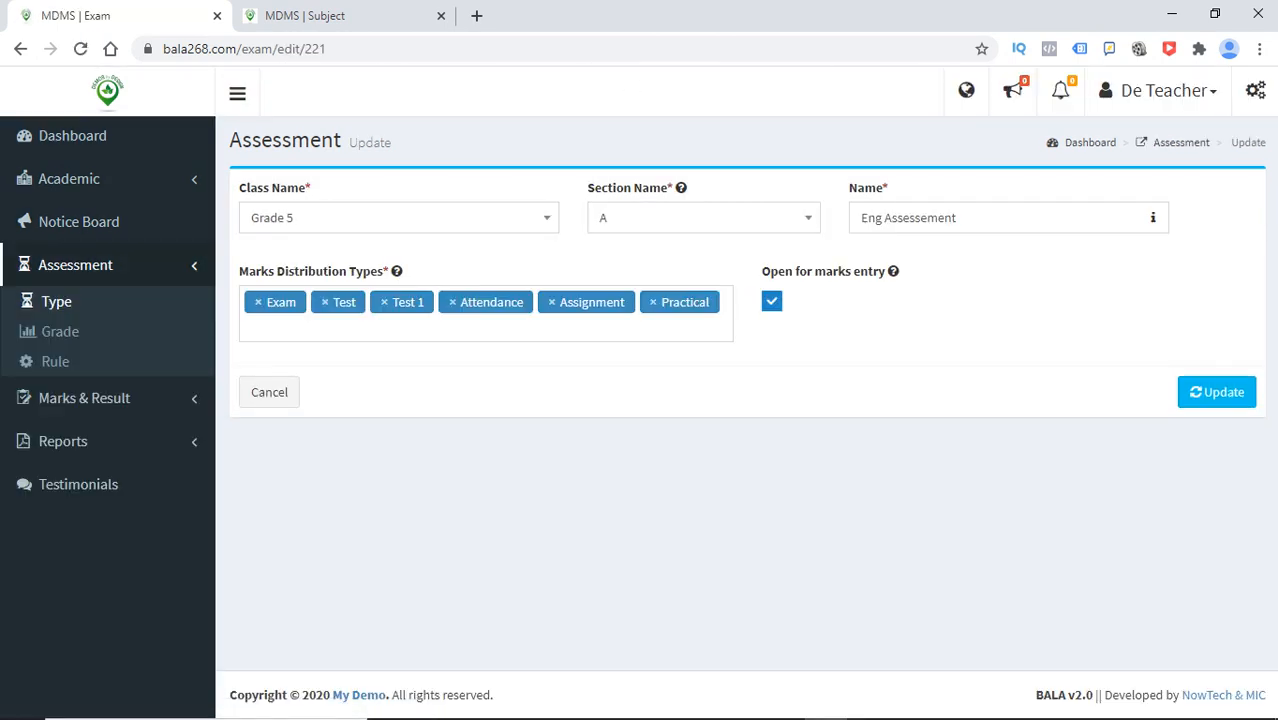
{"action": "left_click", "coordinate": [653, 302]}
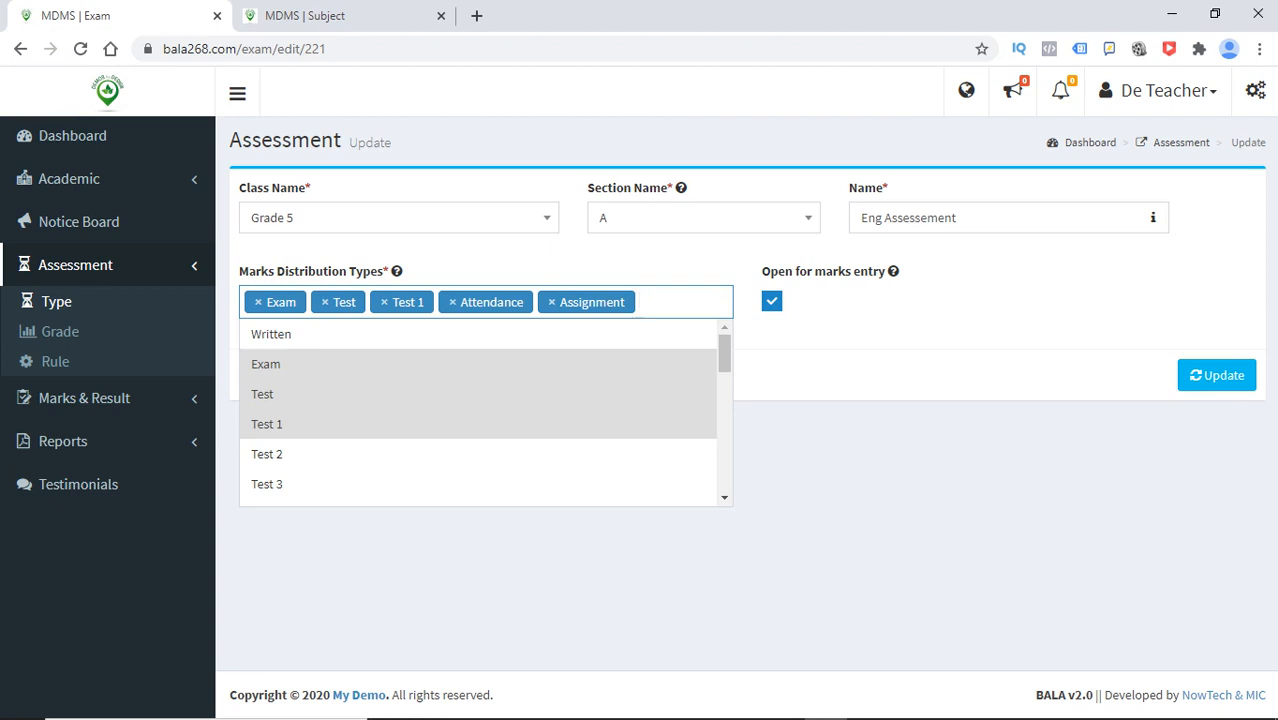
{"action": "left_click", "coordinate": [267, 454]}
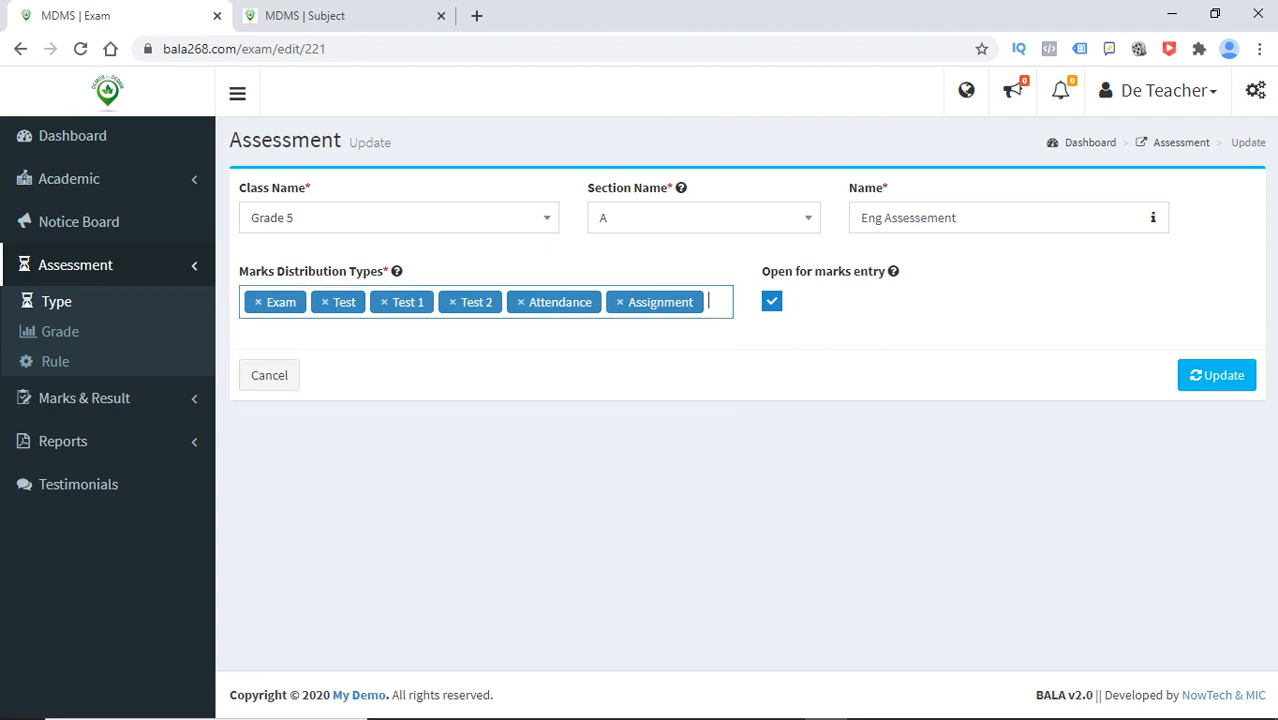
{"action": "left_click", "coordinate": [620, 302]}
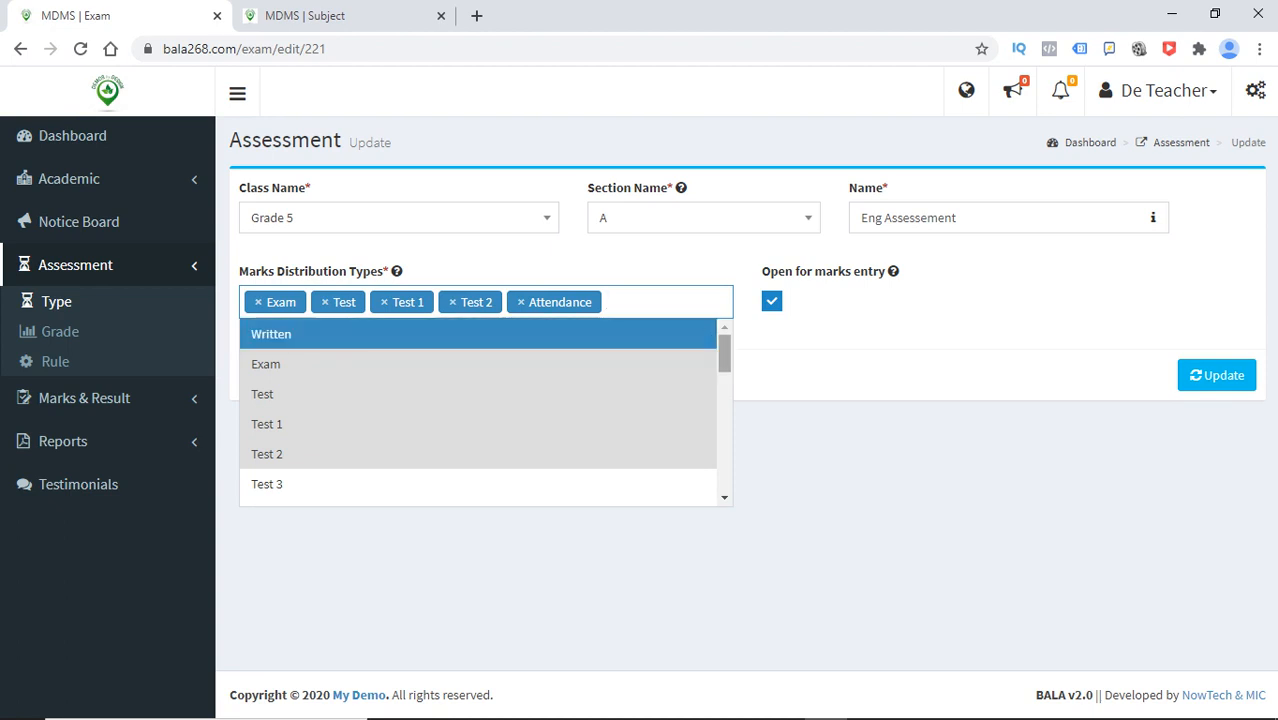
{"action": "left_click", "coordinate": [826, 440]}
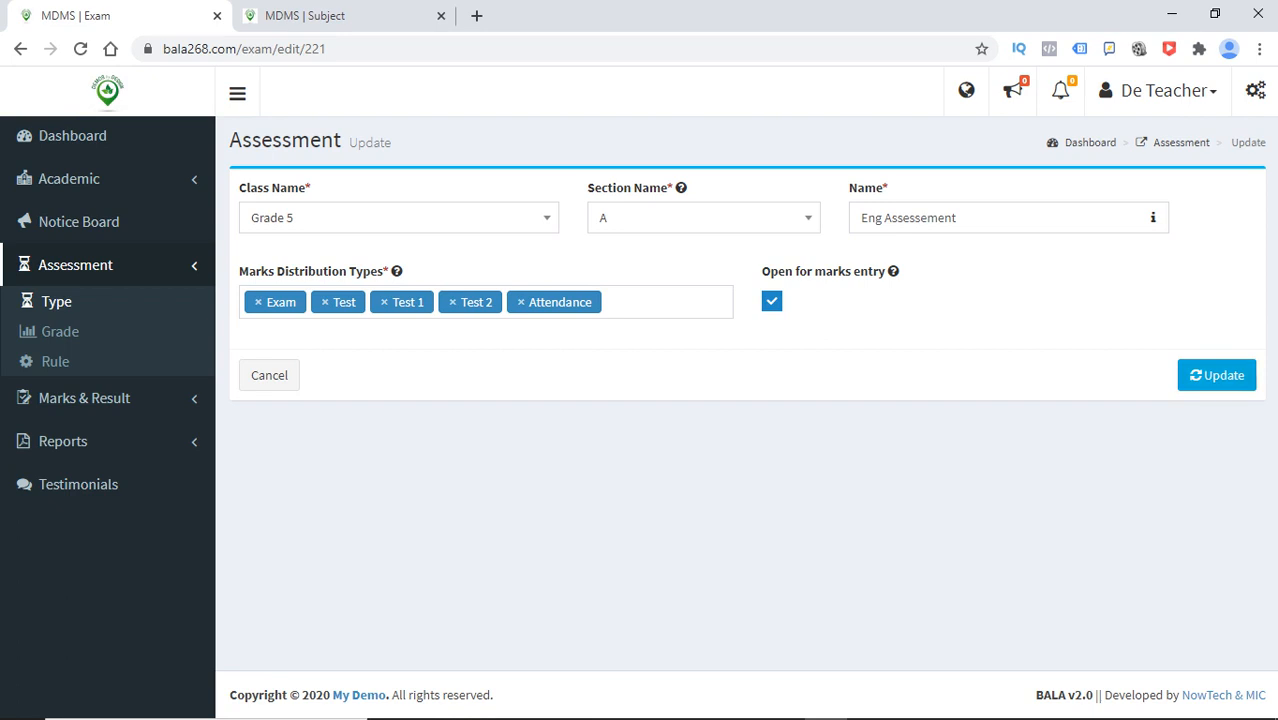
{"action": "left_click", "coordinate": [1216, 375]}
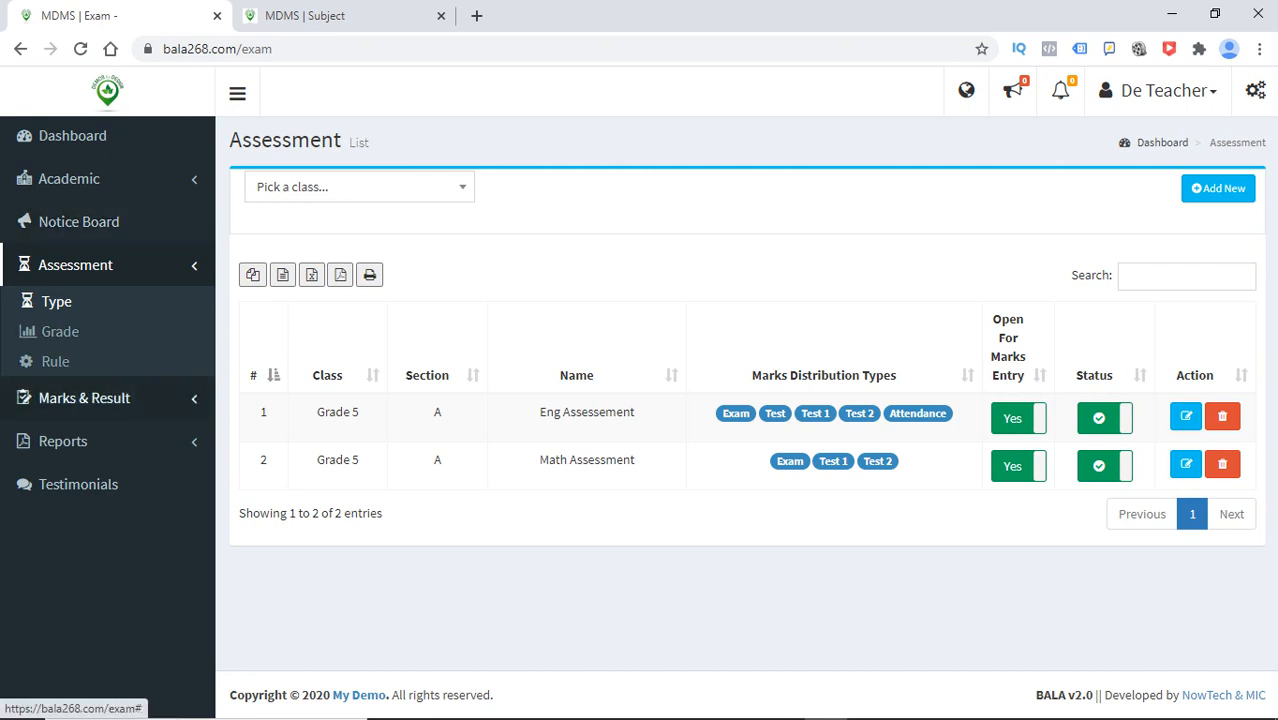
Examine the Demo Grade rules, including each grade's points, marks range and remark
{"action": "left_click", "coordinate": [60, 331]}
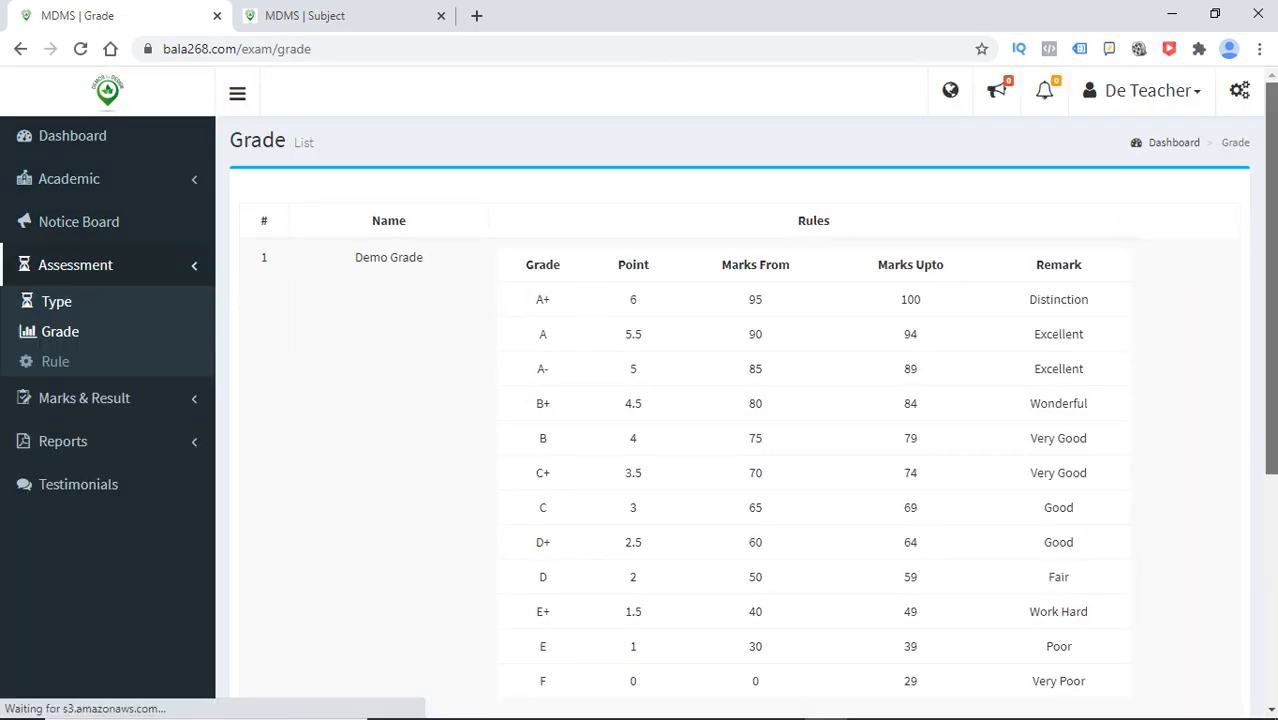
{"action": "scroll", "coordinate": [746, 420], "scroll_direction": "down", "scroll_amount": 2}
{"action": "scroll", "coordinate": [746, 420], "scroll_direction": "up", "scroll_amount": 2}
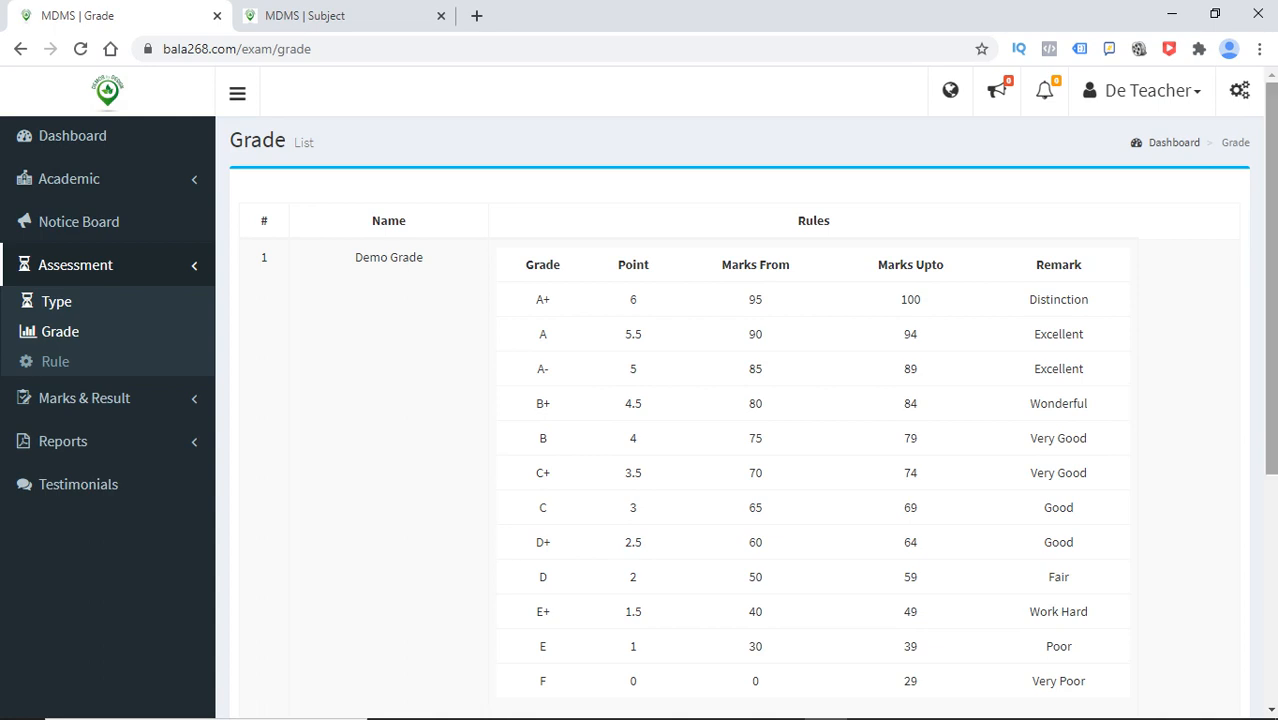
{"action": "scroll", "coordinate": [746, 420], "scroll_direction": "down", "scroll_amount": 3}
{"action": "scroll", "coordinate": [746, 420], "scroll_direction": "up", "scroll_amount": 3}
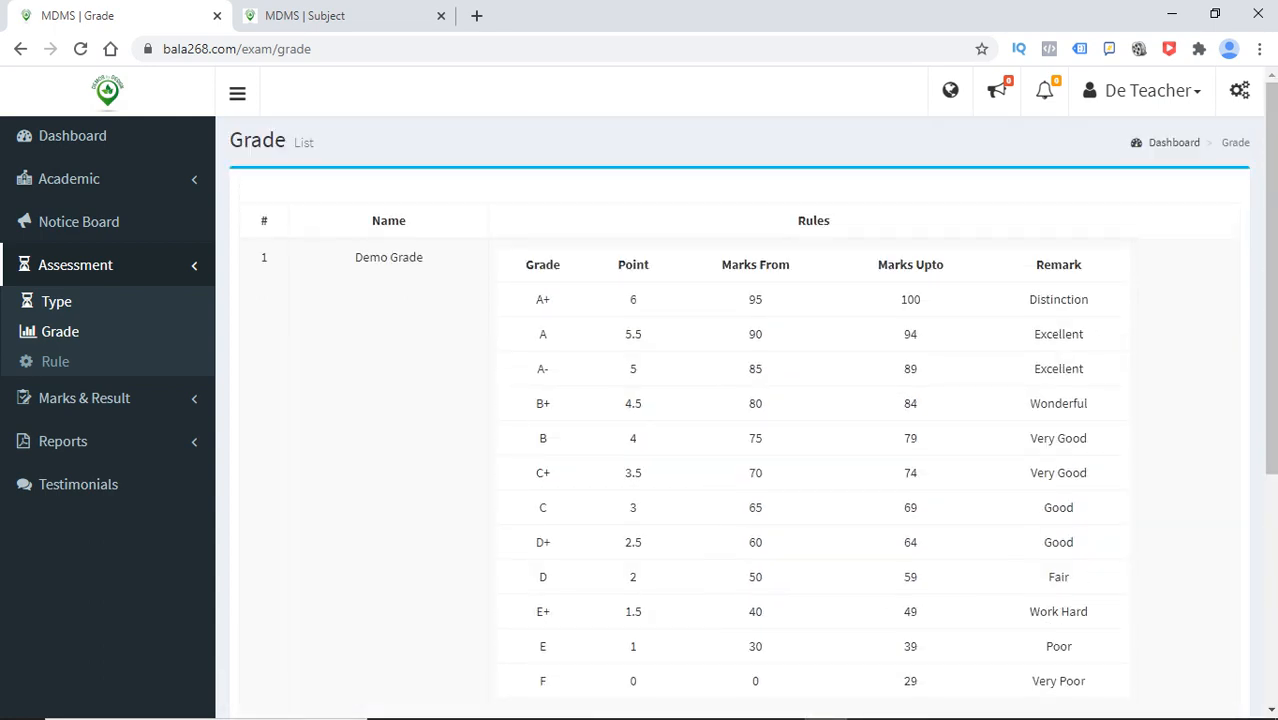
{"action": "left_click_drag", "start_coordinate": [354, 257], "coordinate": [424, 258]}
{"action": "left_click", "coordinate": [424, 262]}
{"action": "scroll", "coordinate": [746, 420], "scroll_direction": "down", "scroll_amount": 3}
{"action": "scroll", "coordinate": [746, 420], "scroll_direction": "up", "scroll_amount": 3}
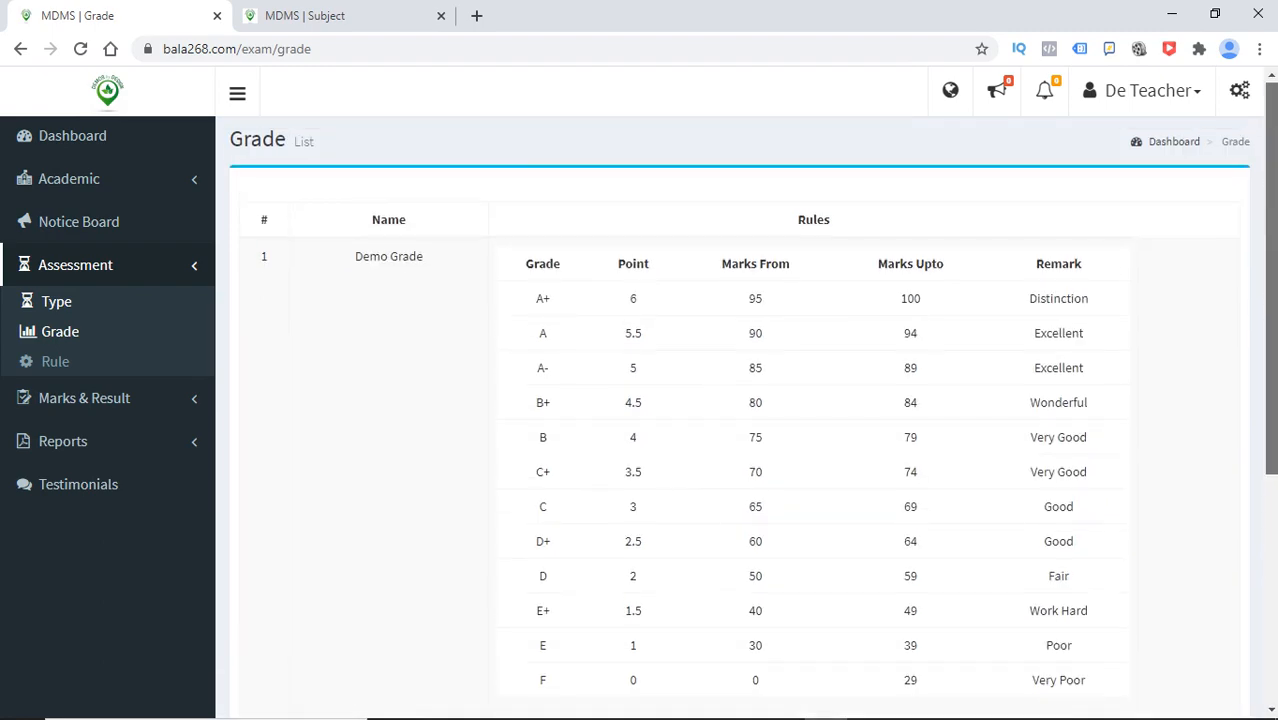
{"action": "scroll", "coordinate": [746, 420], "scroll_direction": "down", "scroll_amount": 3}
{"action": "scroll", "coordinate": [746, 420], "scroll_direction": "up", "scroll_amount": 3}
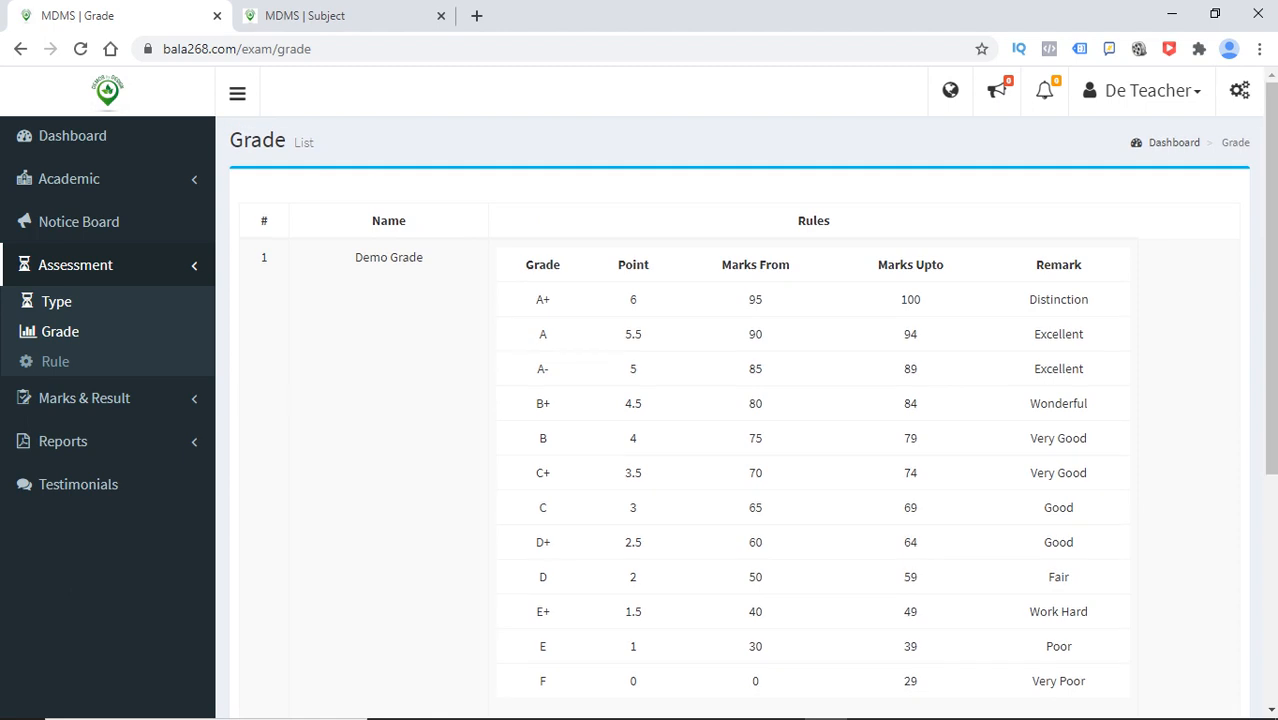
{"action": "double_click", "coordinate": [756, 300]}
{"action": "left_click_drag", "start_coordinate": [552, 300], "coordinate": [525, 274]}
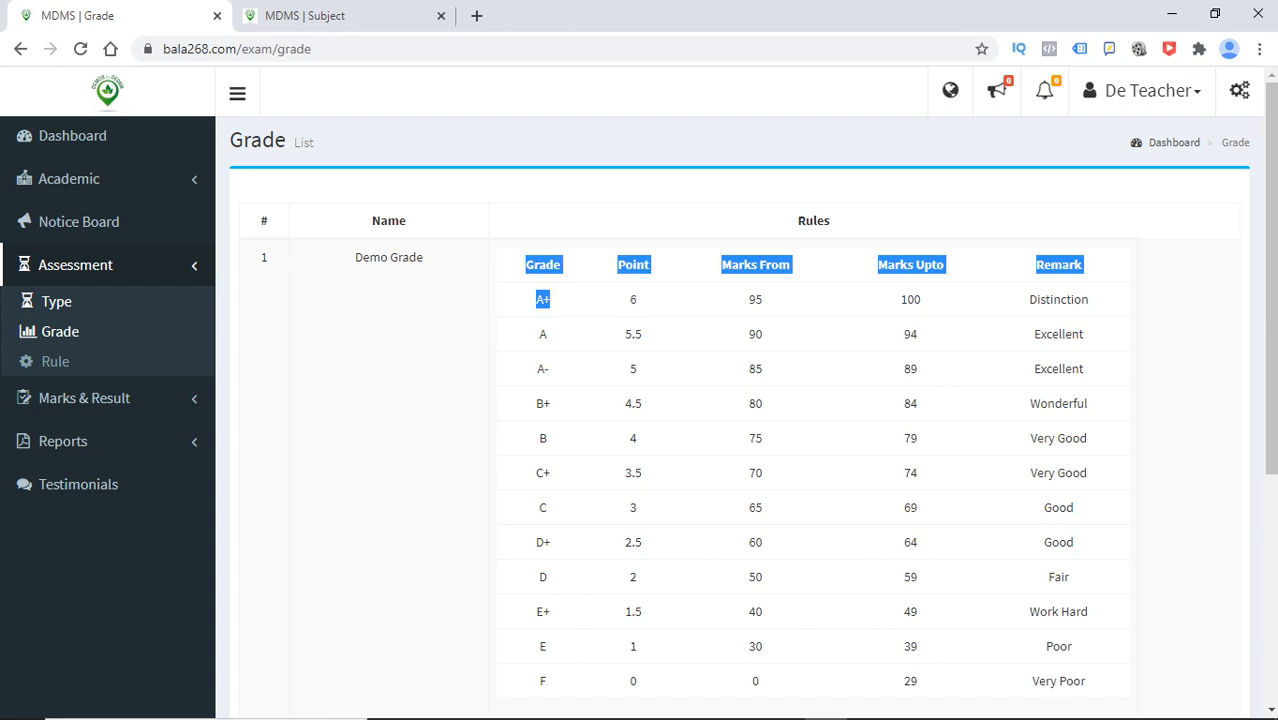
{"action": "left_click", "coordinate": [556, 299]}
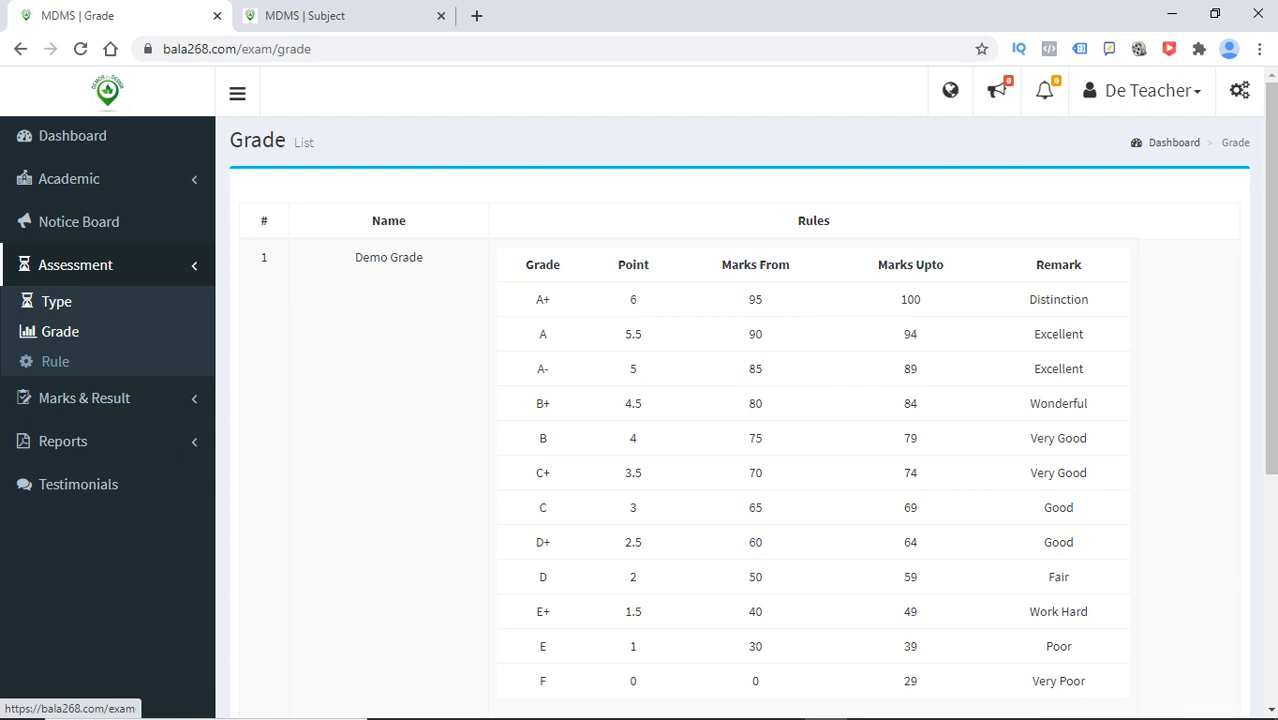
View the exam rules list and return to the list of assessment types
{"action": "left_click", "coordinate": [56, 301]}
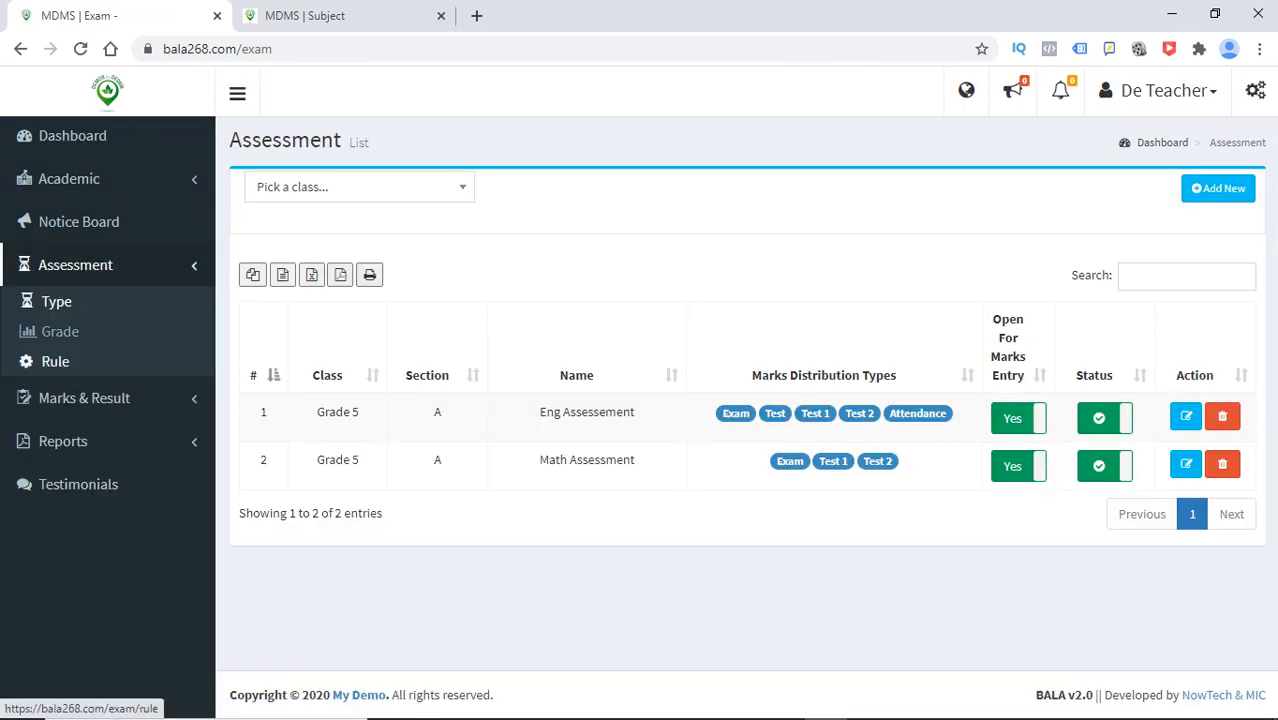
{"action": "left_click", "coordinate": [55, 361]}
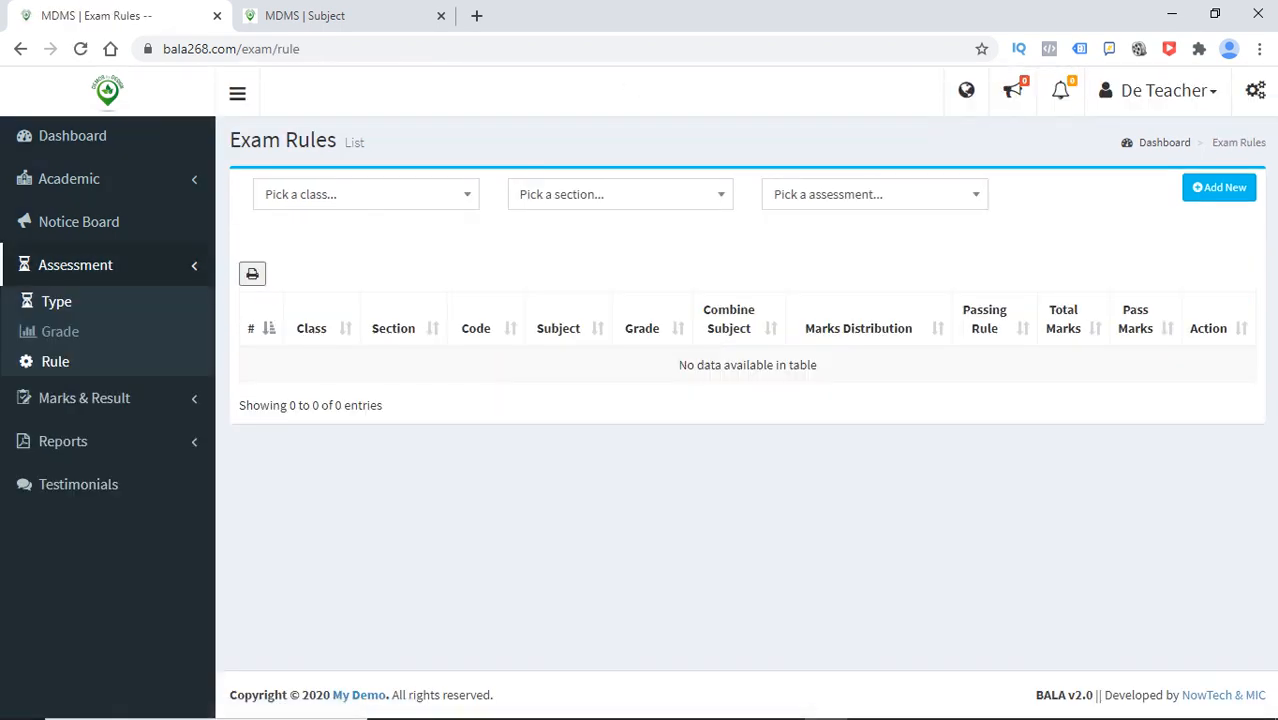
{"action": "left_click", "coordinate": [60, 331]}
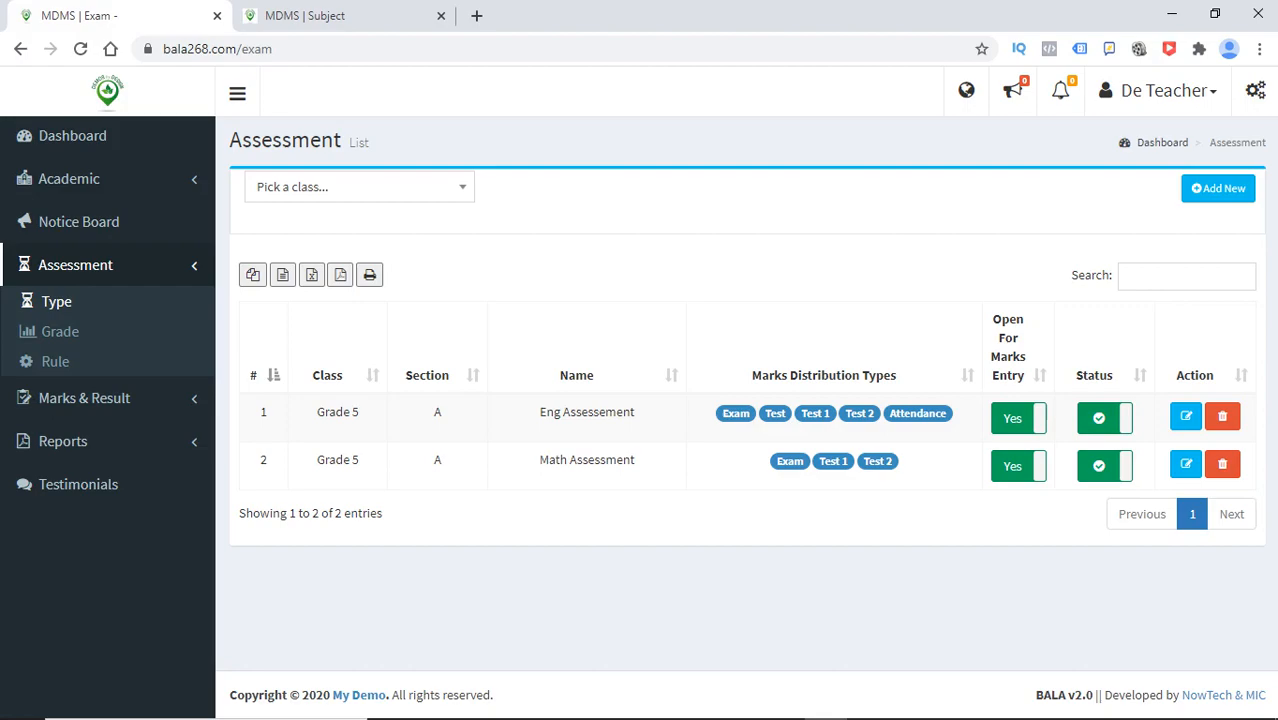
{"action": "left_click", "coordinate": [953, 702]}
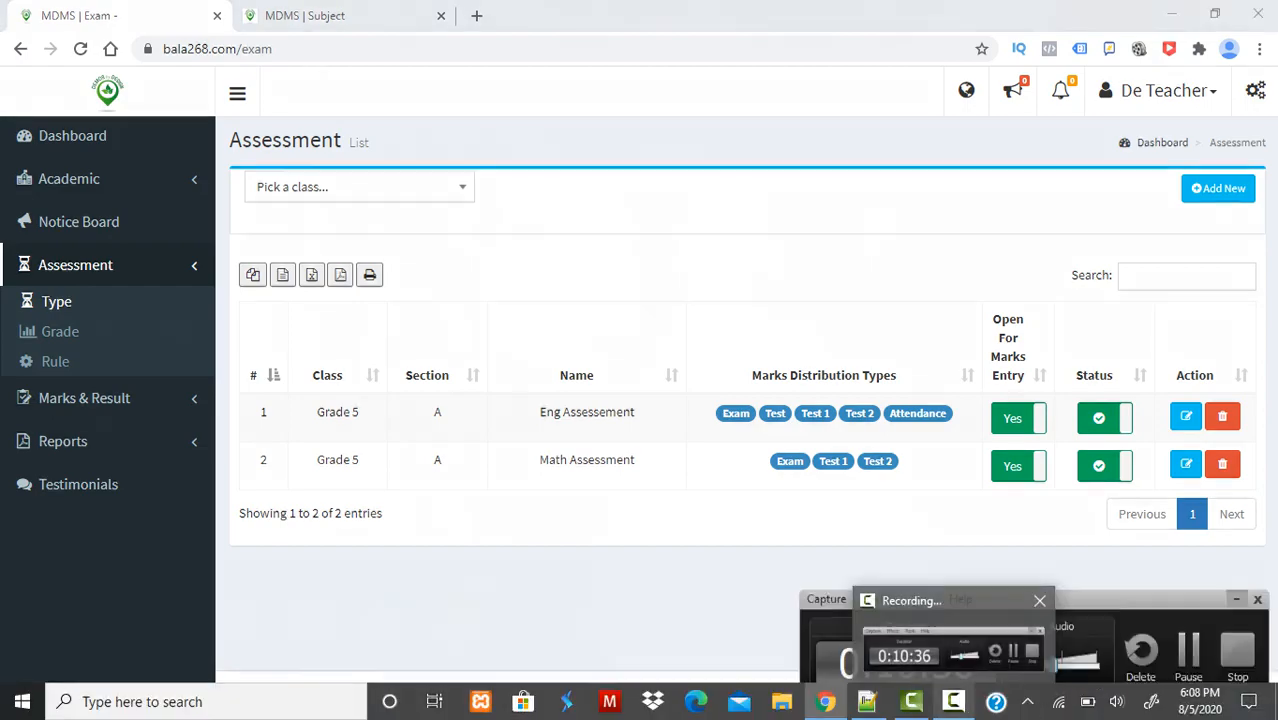